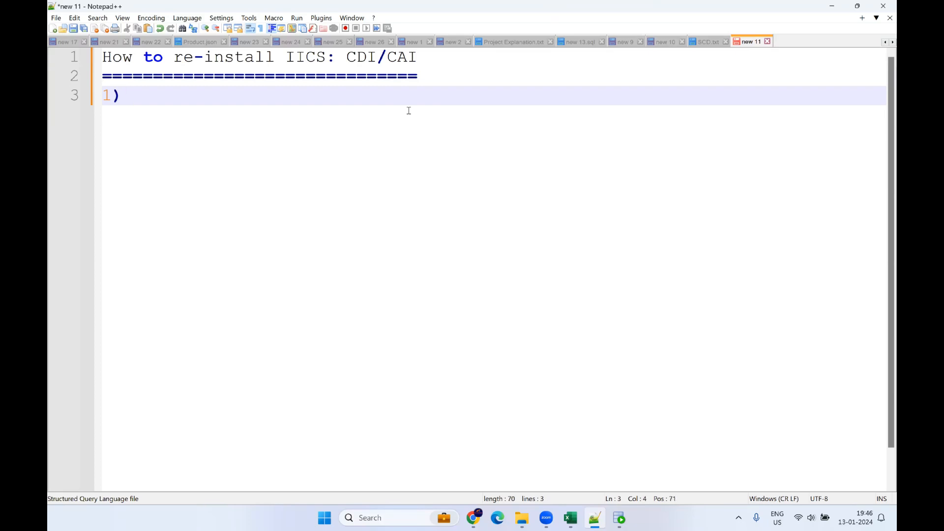
Step: Write '1) Export of previous asset - before a/c expire' on line 3, with a blank line above it
type("export")
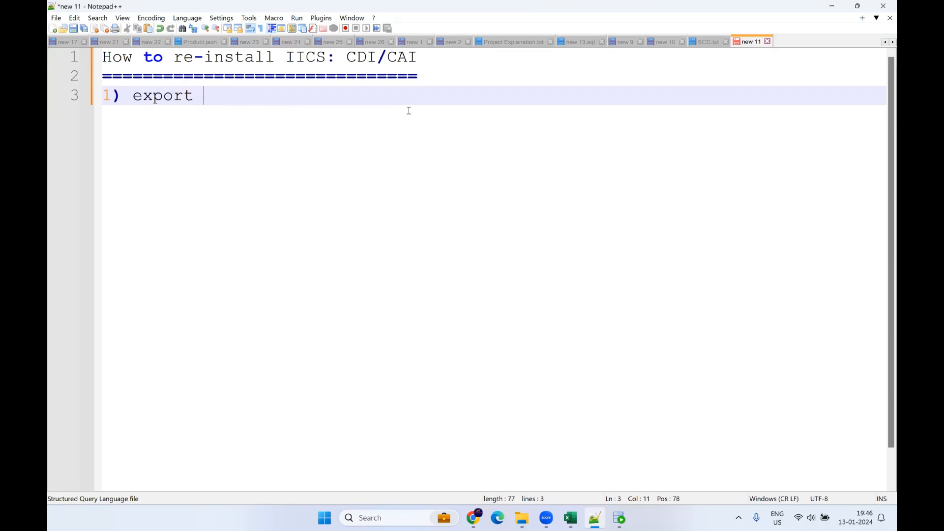
key("BackSpace")
key("BackSpace")
key("BackSpace")
key("BackSpace")
key("BackSpace")
key("BackSpace")
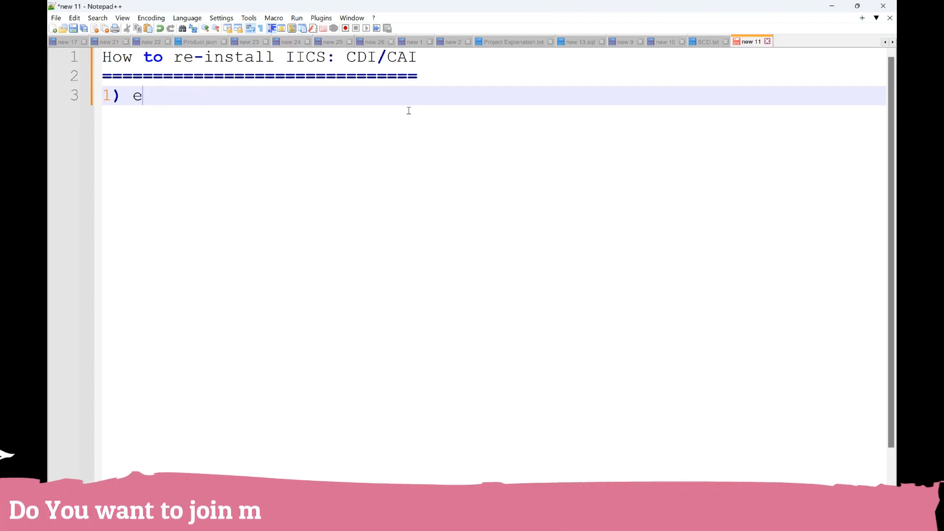
type("Export o")
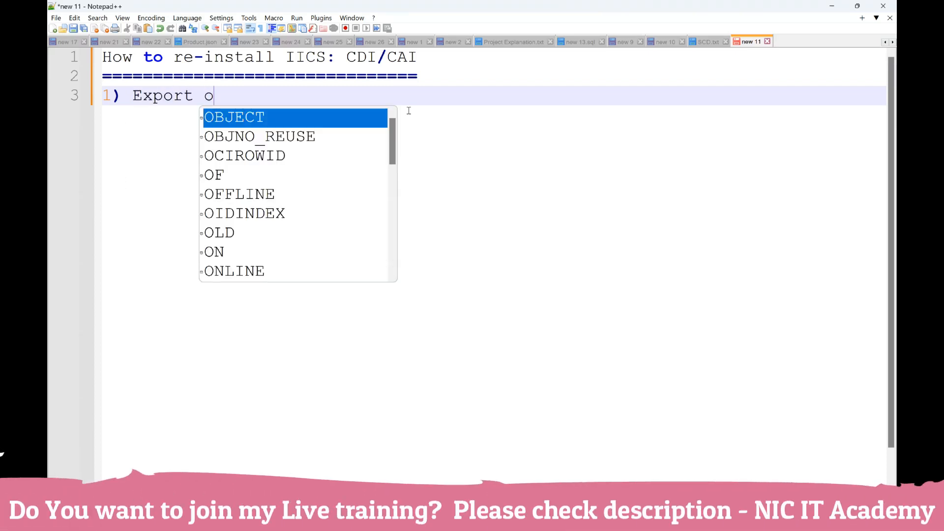
type("f previo")
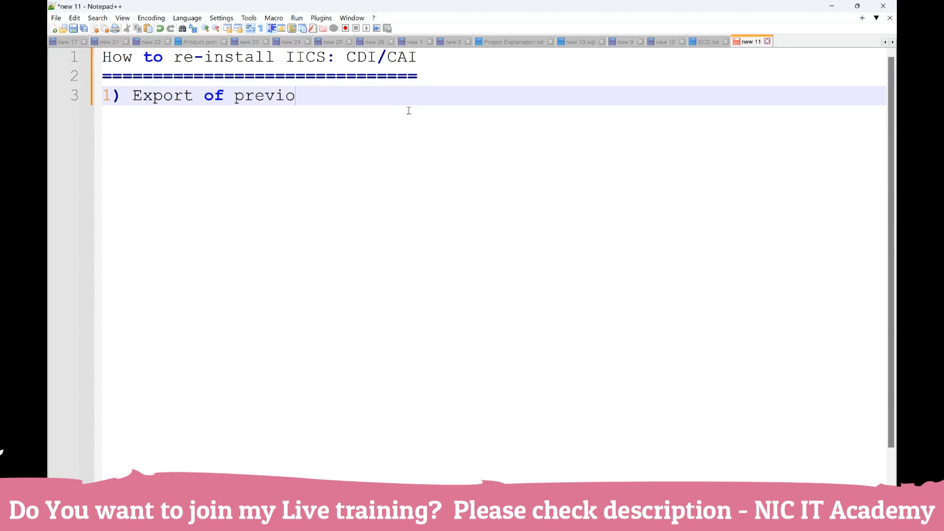
type("us asset")
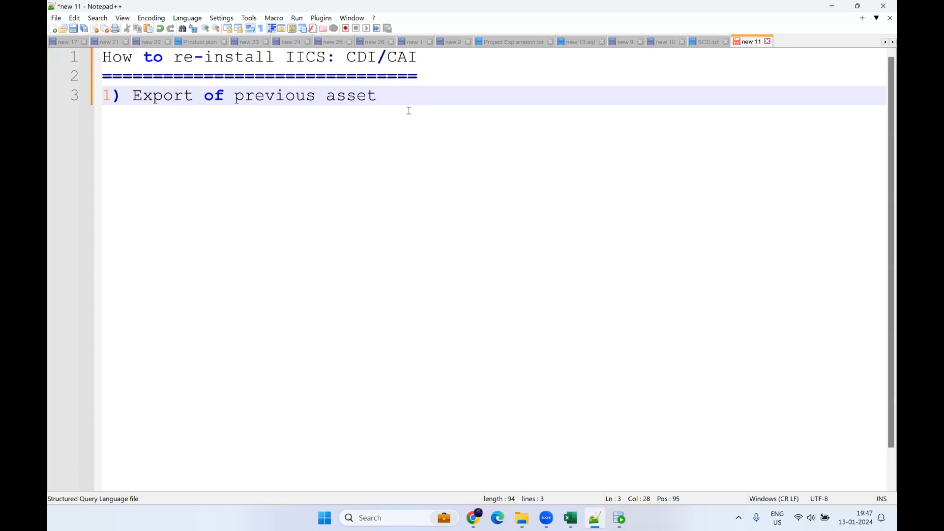
type("- before ")
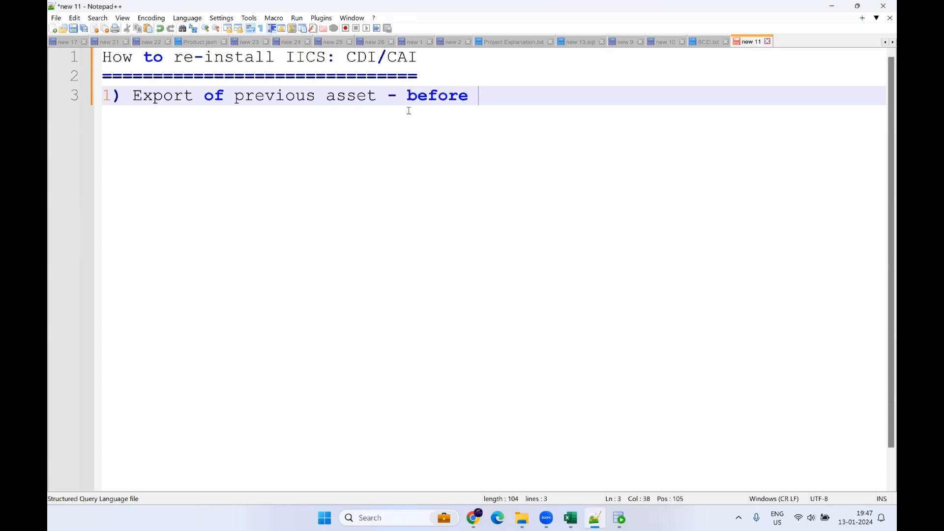
type("a/c expire")
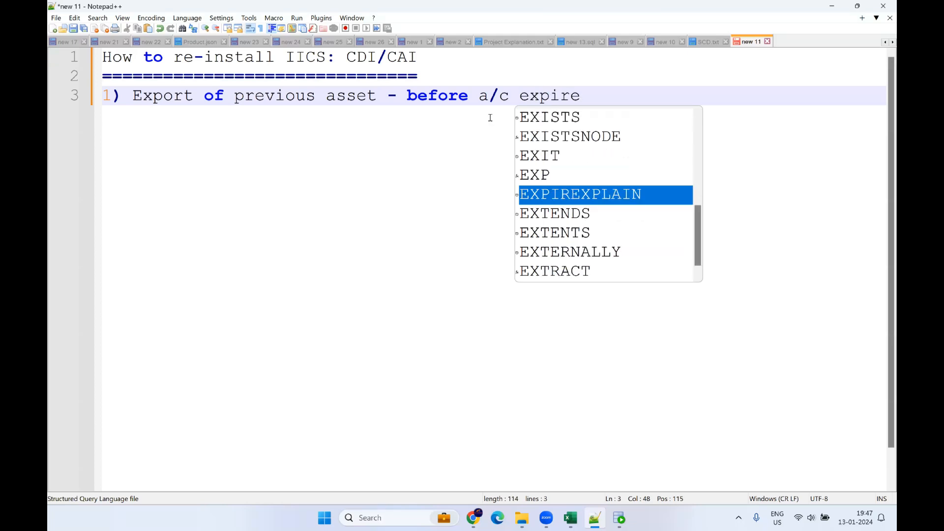
key("Escape")
left_click(104, 95)
key("Return")
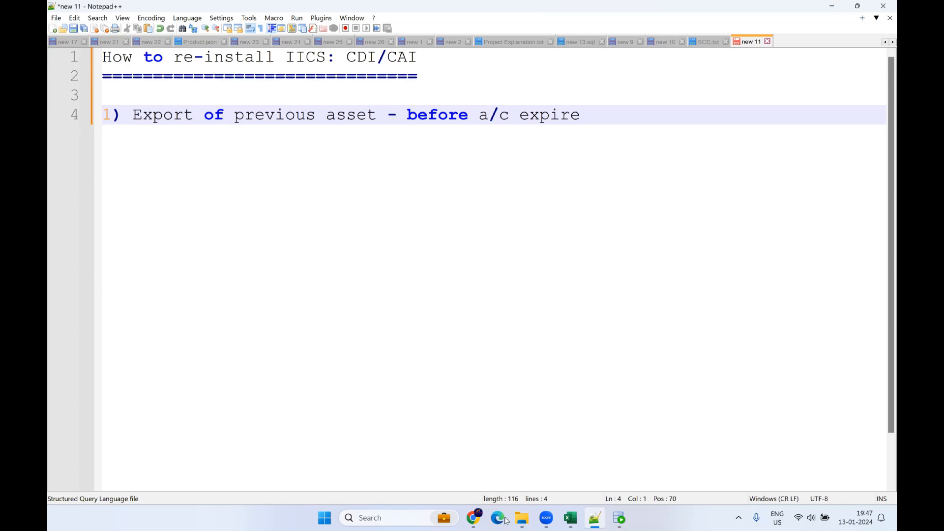
Step: Check the Secure Agent status under the NIC runtime environment
left_click(474, 517)
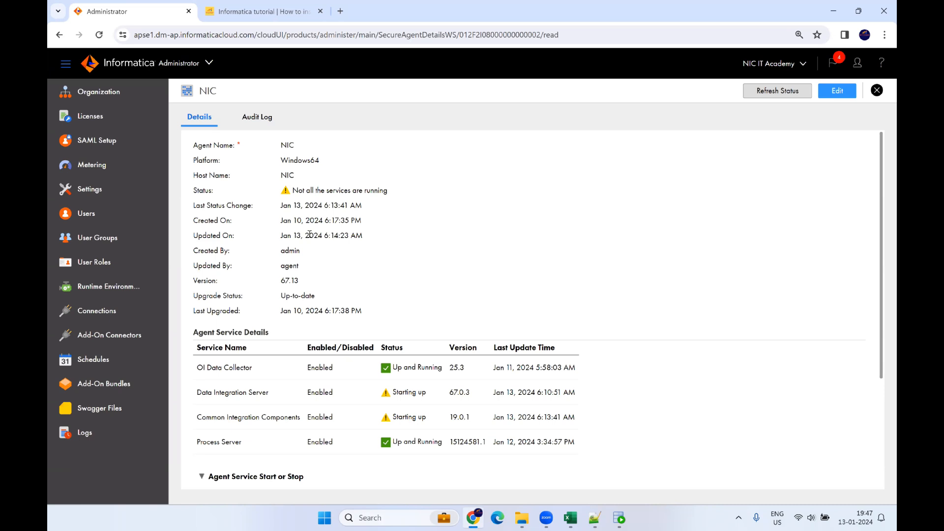
left_click(94, 290)
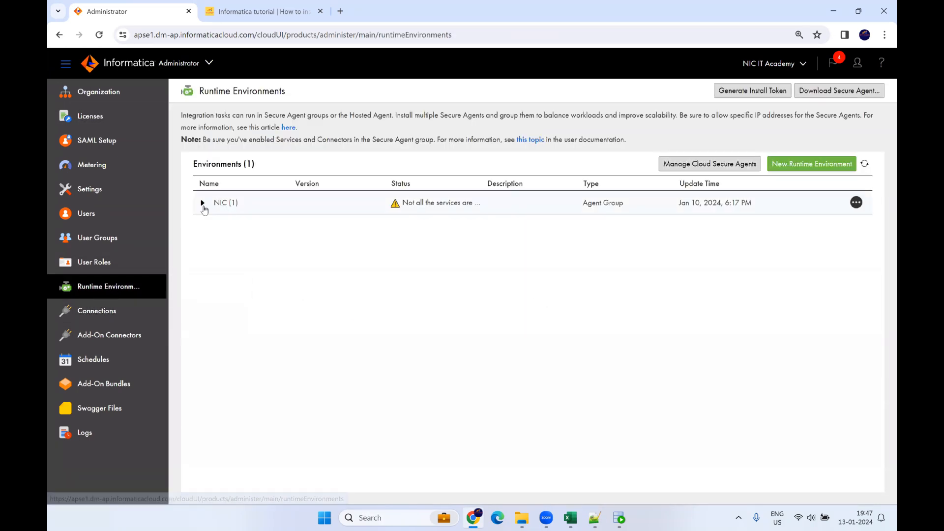
left_click(202, 203)
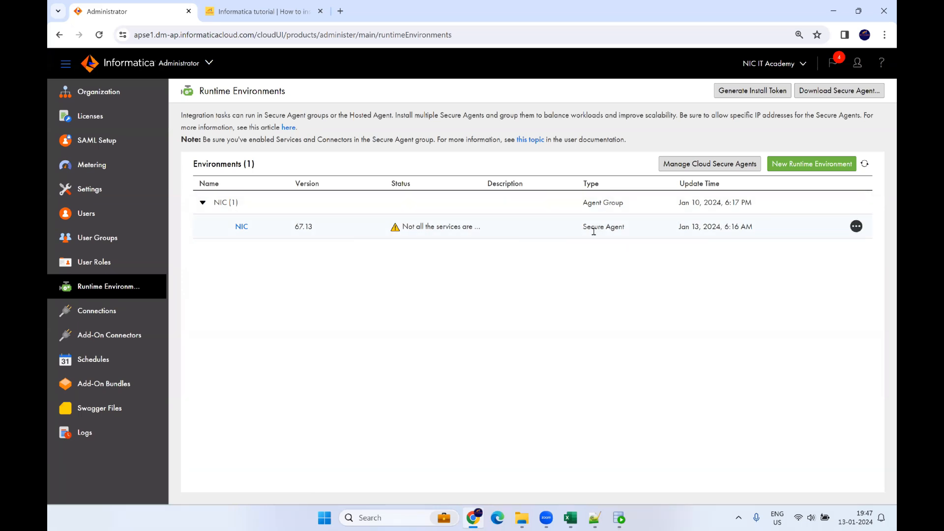
triple_click(620, 226)
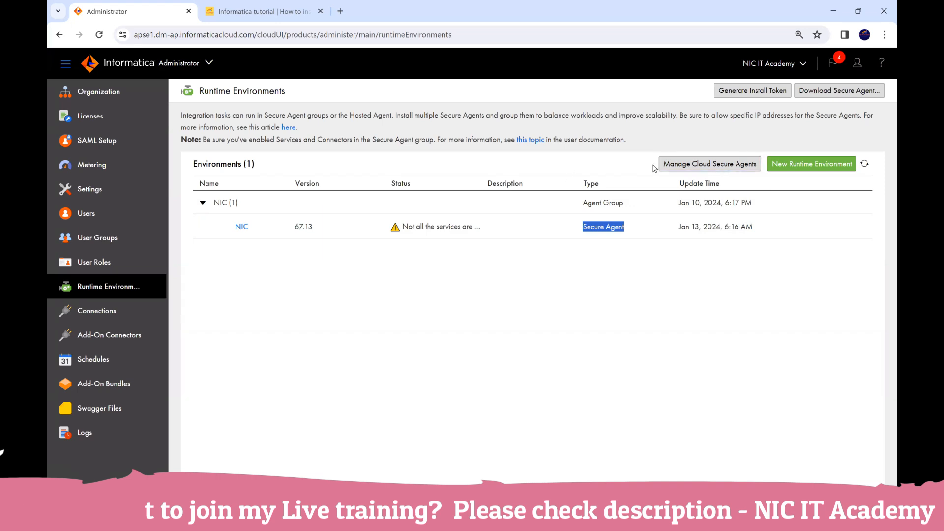
left_click(676, 284)
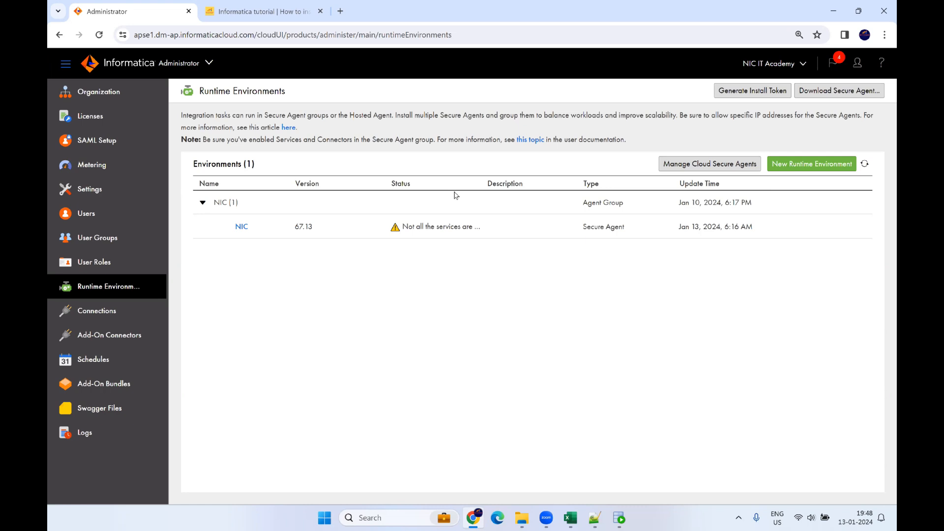
Step: Switch from Administrator to the Data Integration service
left_click(186, 63)
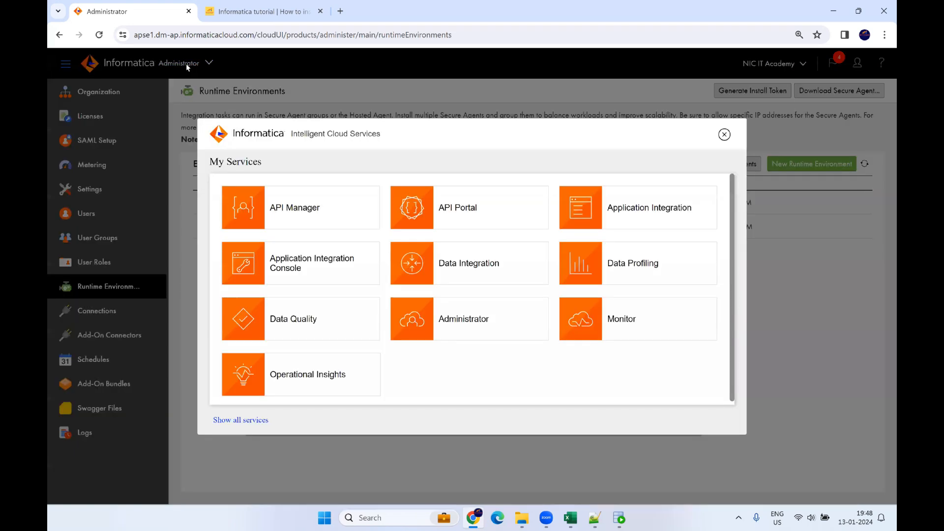
left_click(496, 274)
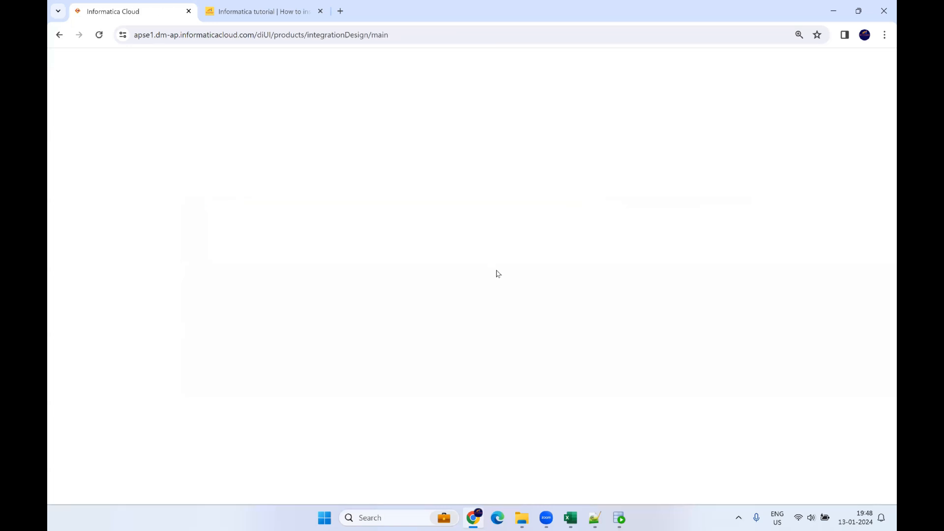
left_click(268, 12)
Step: Open the IICS/IDMC tutorial page from the NIC IT Academy home page and skim it
left_click(246, 36)
scroll(255, 111, "up", 1)
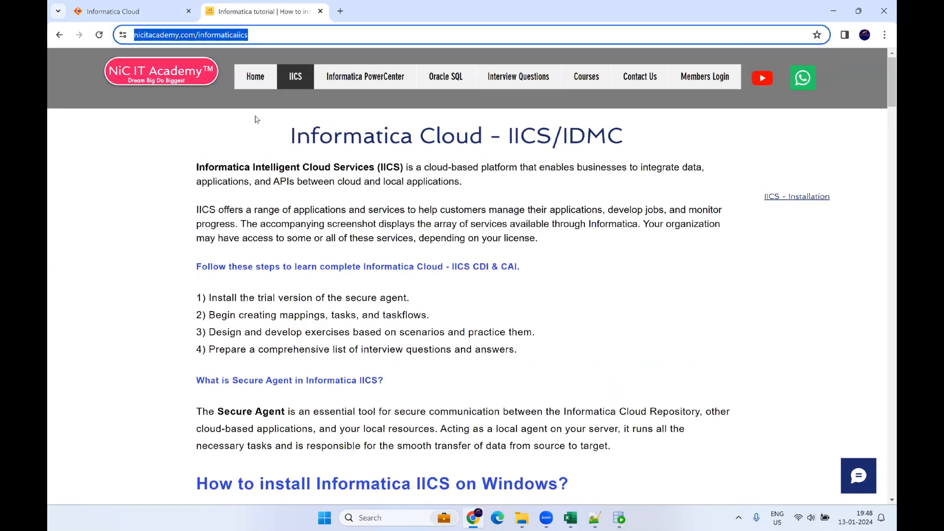
left_click(190, 84)
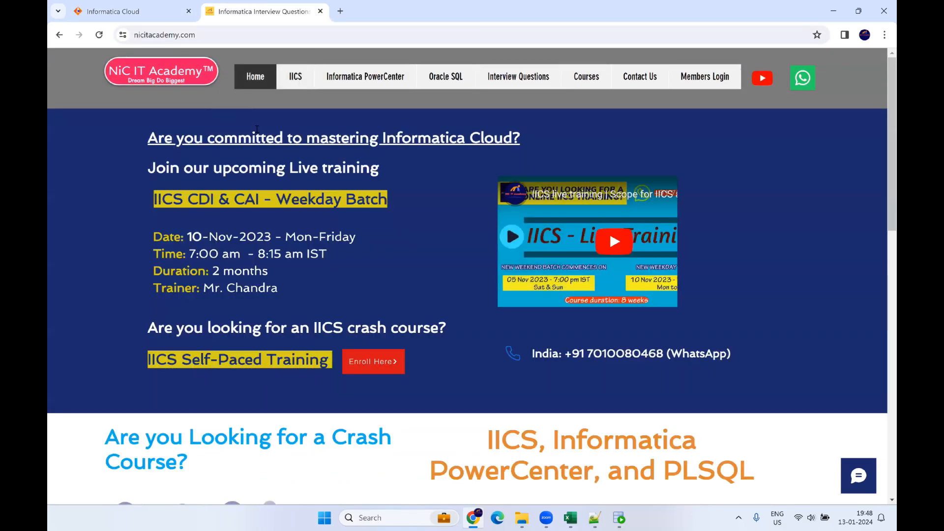
left_click(297, 79)
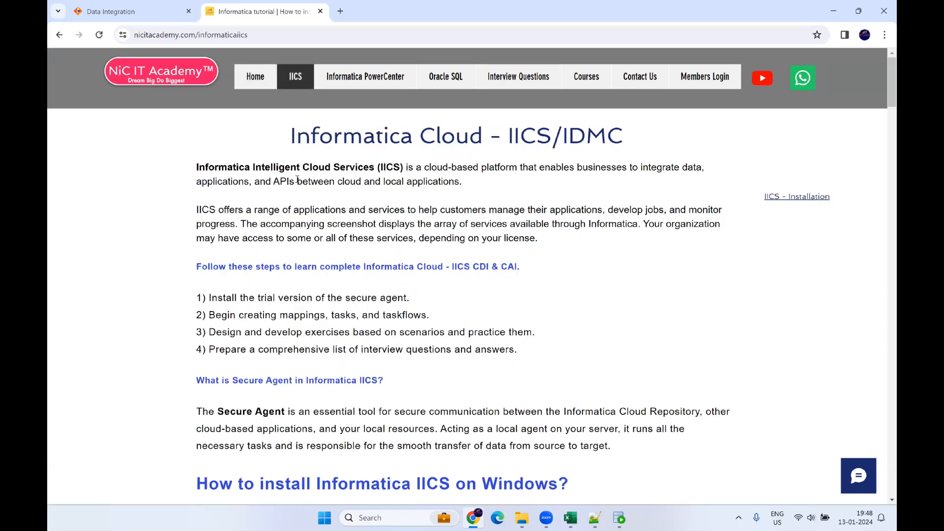
scroll(313, 224, "down", 5)
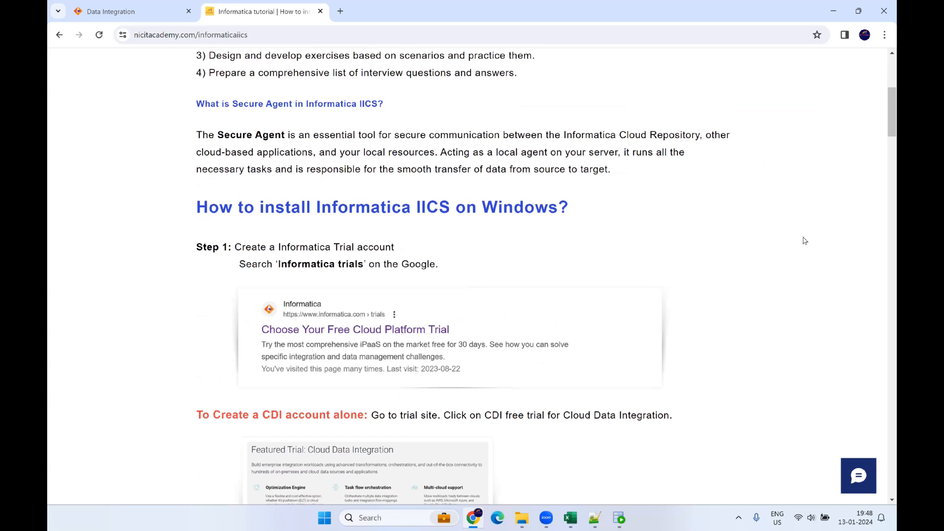
scroll(370, 217, "up", 5)
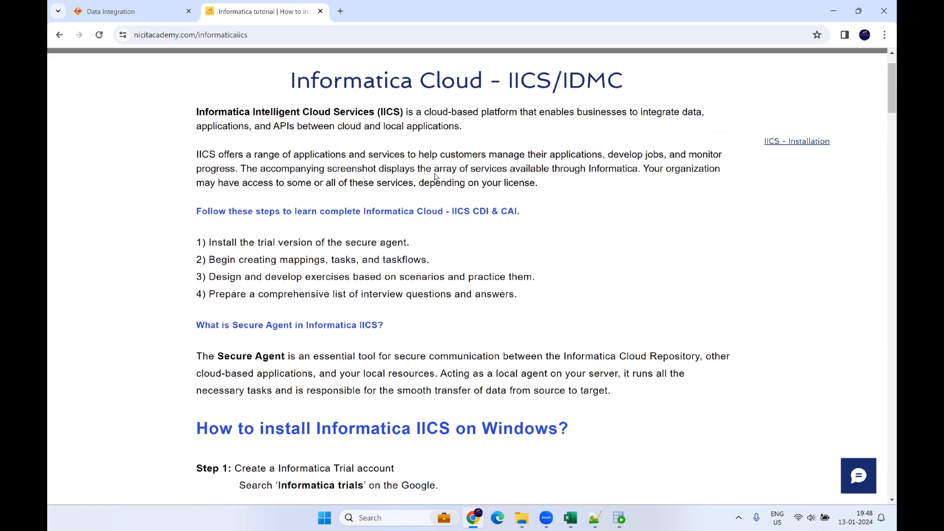
Step: In Explore, tick Default, Weekday_CDI_Nov2023 and Weekend_CDI_Dec2023, then open their '...' actions menu
left_click(122, 17)
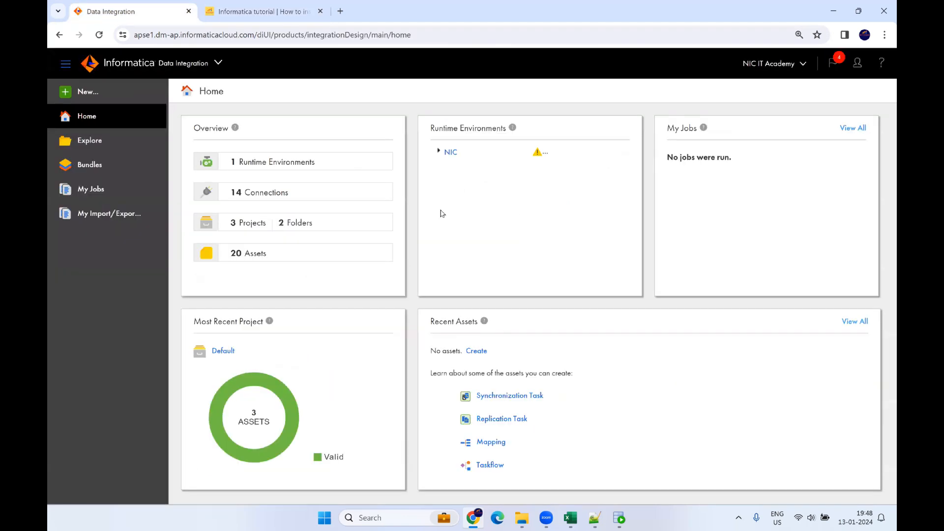
left_click(107, 147)
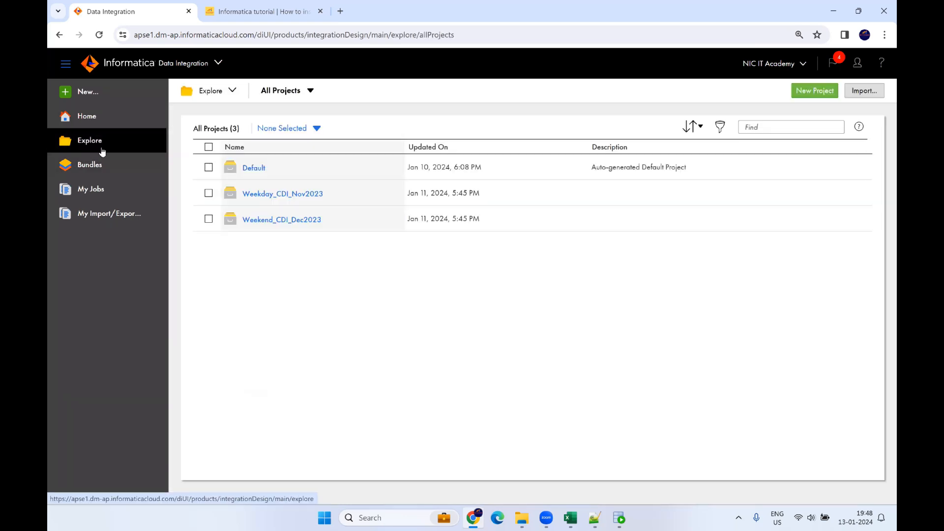
left_click(208, 193)
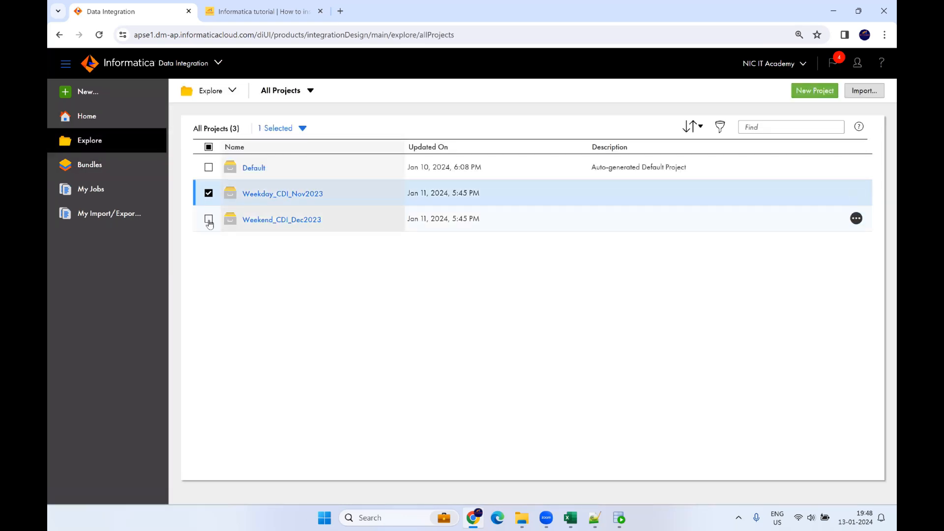
left_click(208, 219)
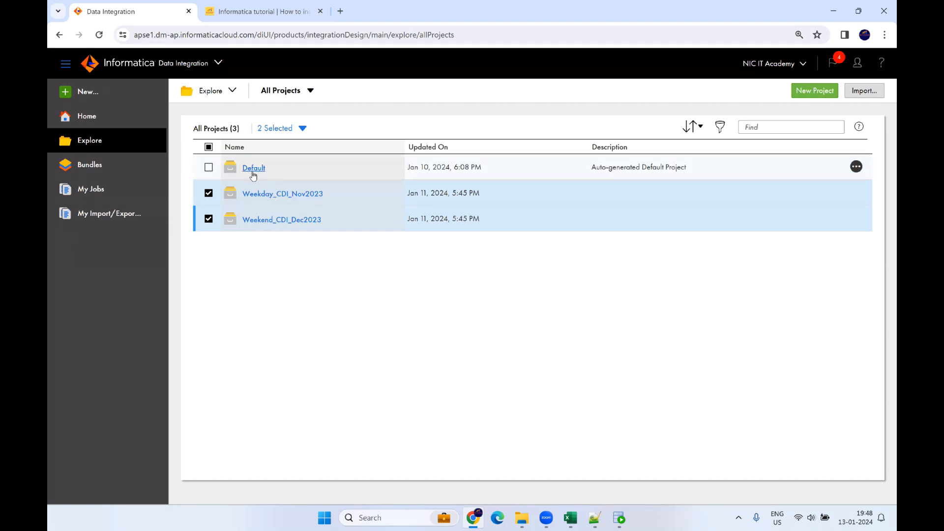
left_click(209, 168)
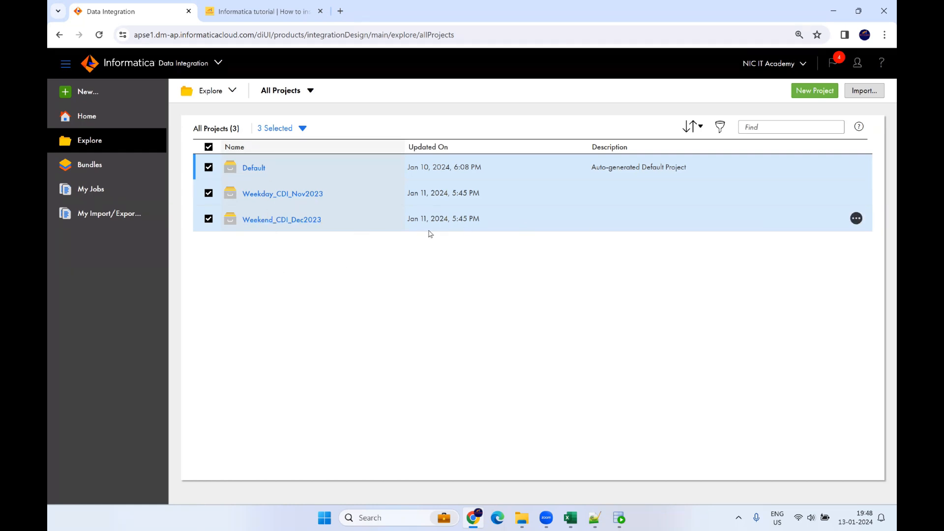
left_click(856, 219)
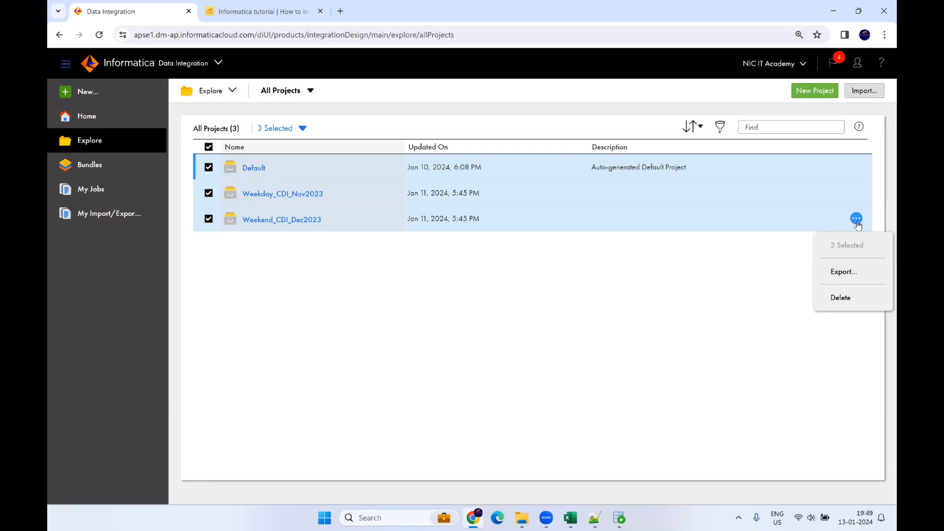
Step: Export the three selected projects' 21 assets
left_click(848, 273)
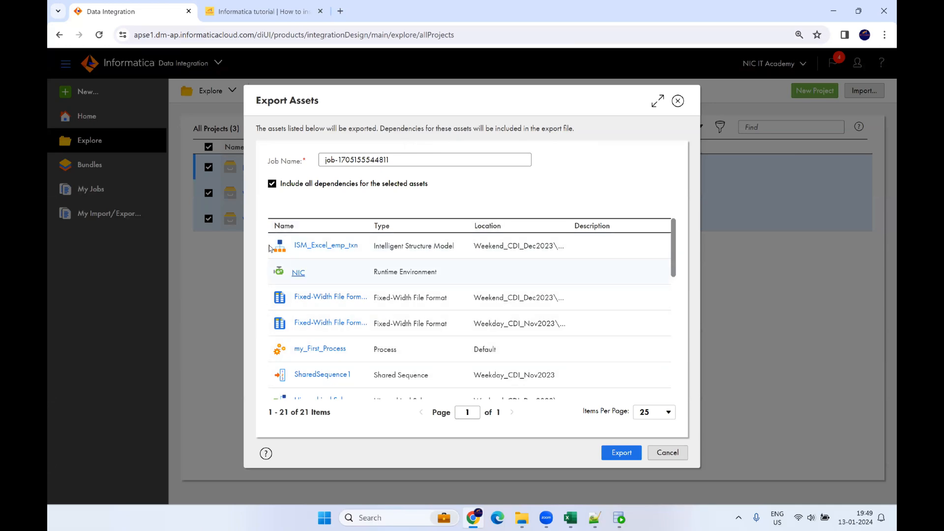
scroll(345, 294, "down", 5)
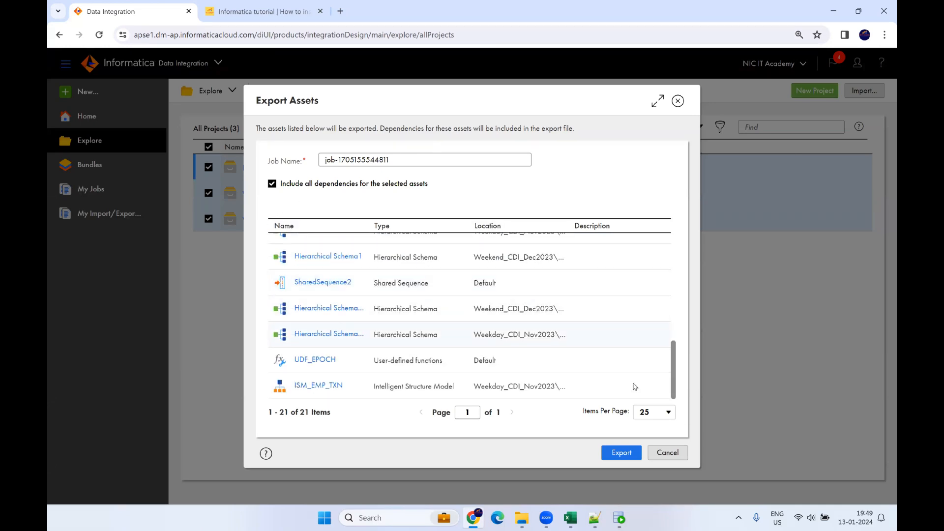
left_click(623, 454)
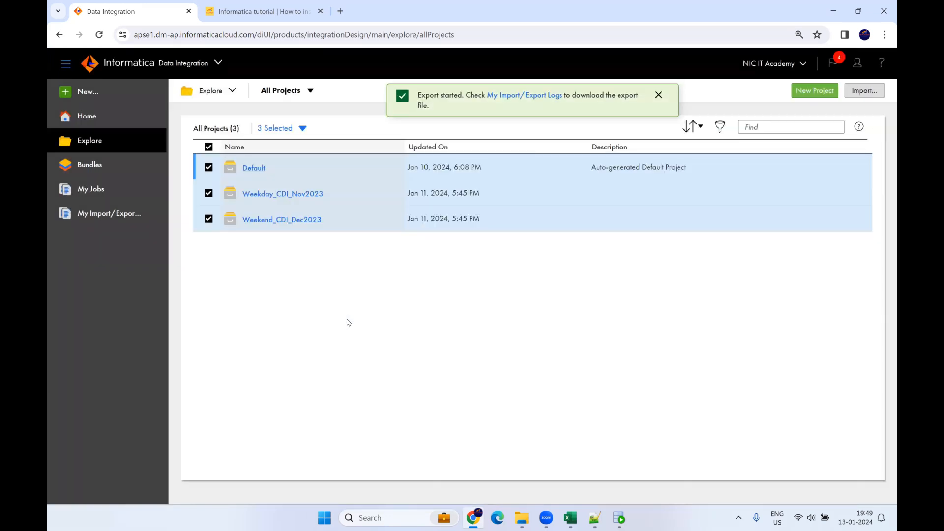
Step: Download job-1705155544811.zip from the completed export job in Import/Export Logs
left_click(521, 96)
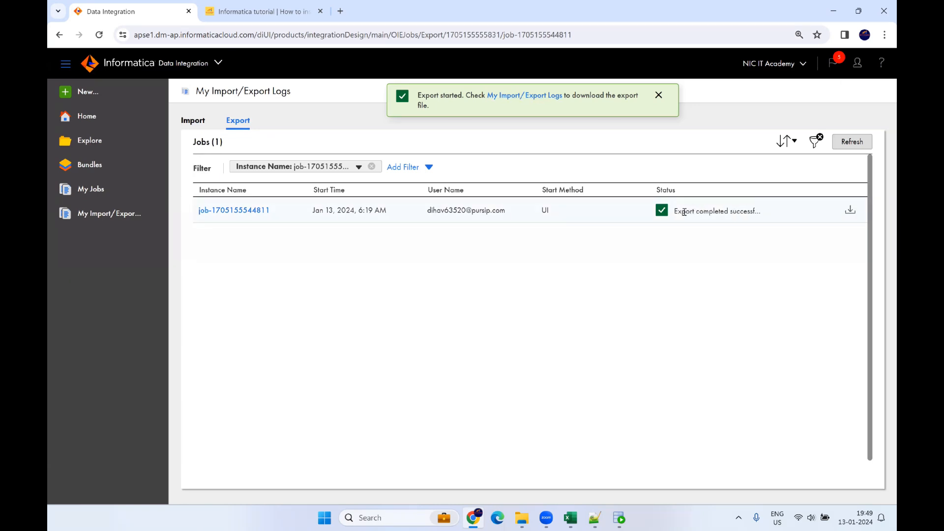
left_click_drag(684, 212, 767, 220)
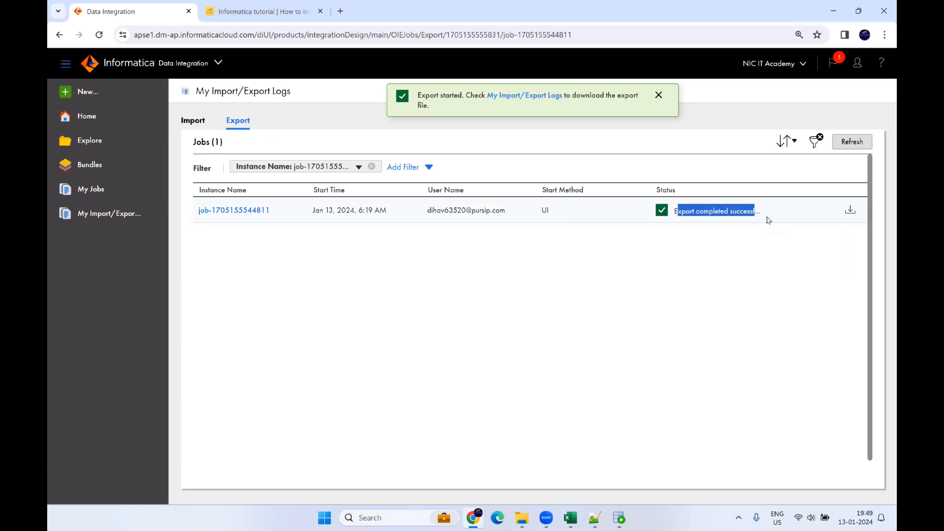
left_click(850, 213)
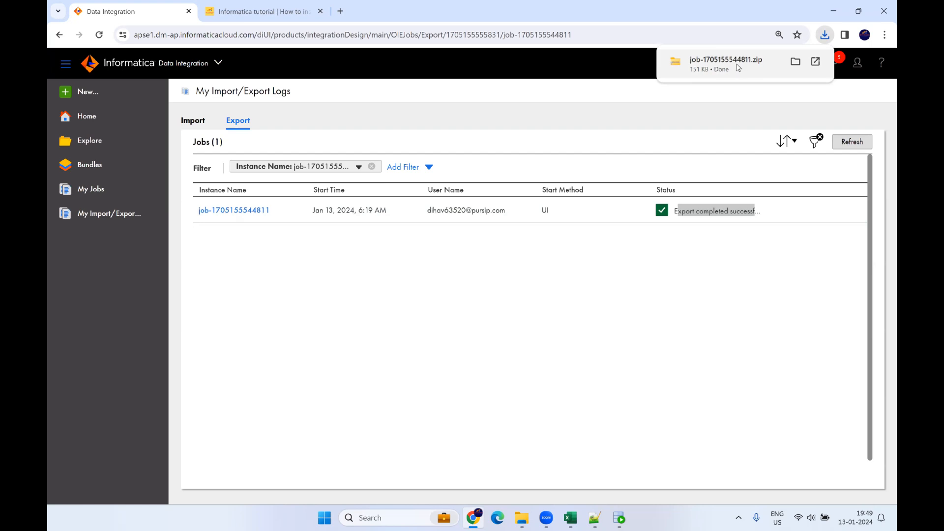
Step: Browse Weekday_CDI_Nov2023's Dev folder, then open Weekend_CDI_Dec2023's Core folder listing 11 assets
left_click(111, 151)
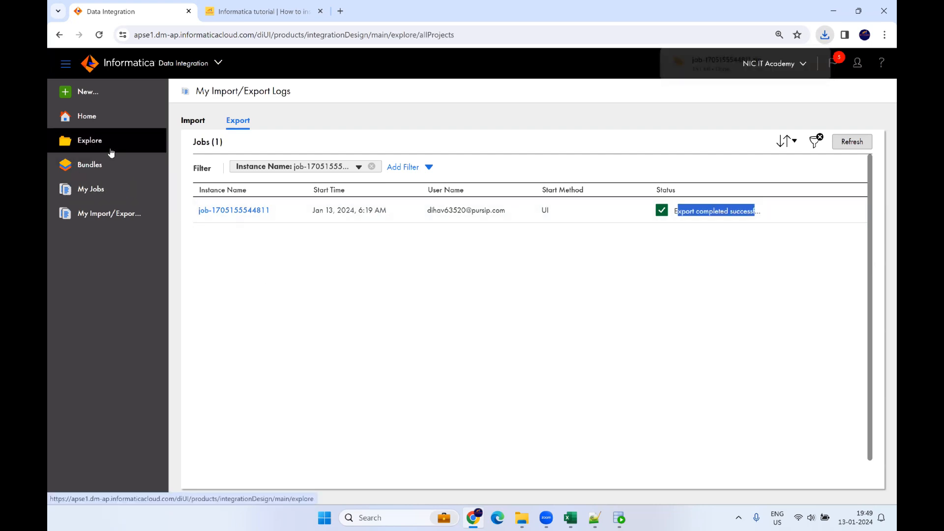
left_click(290, 199)
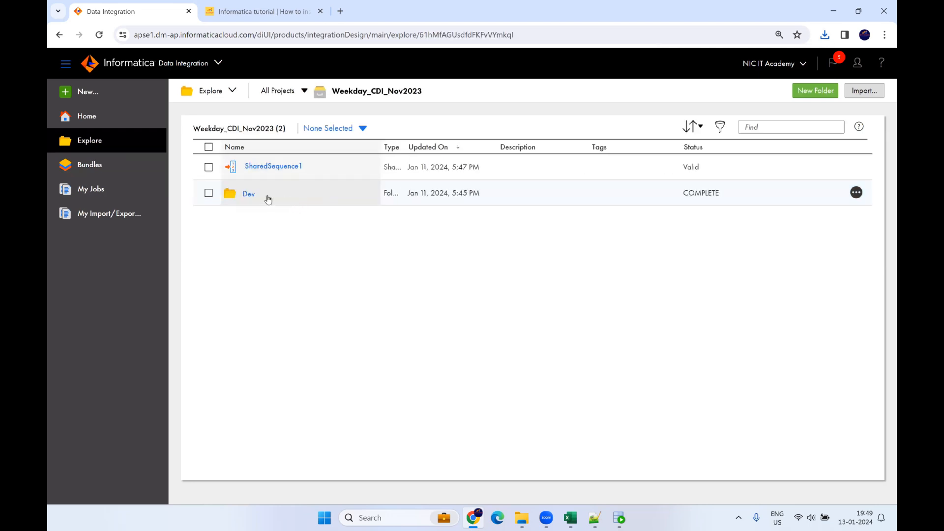
left_click(248, 193)
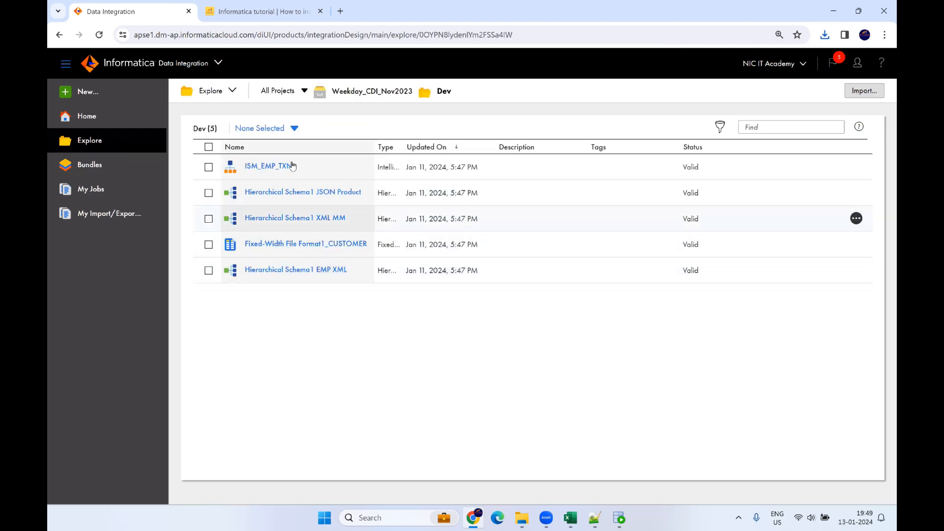
left_click(342, 92)
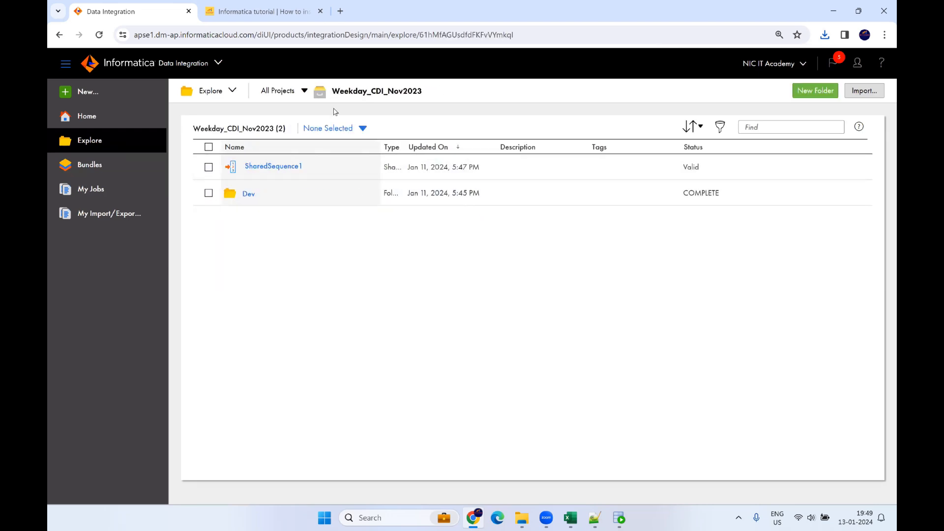
left_click(288, 92)
left_click(264, 217)
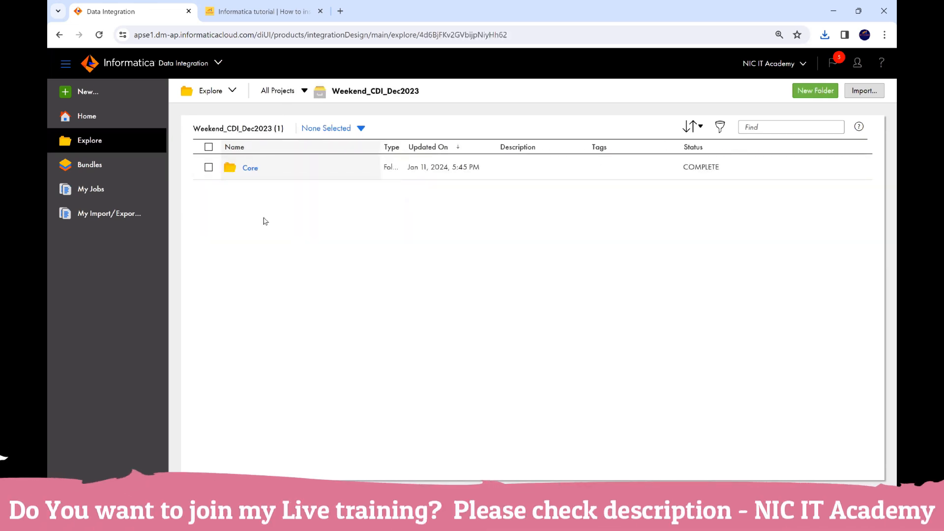
left_click(249, 169)
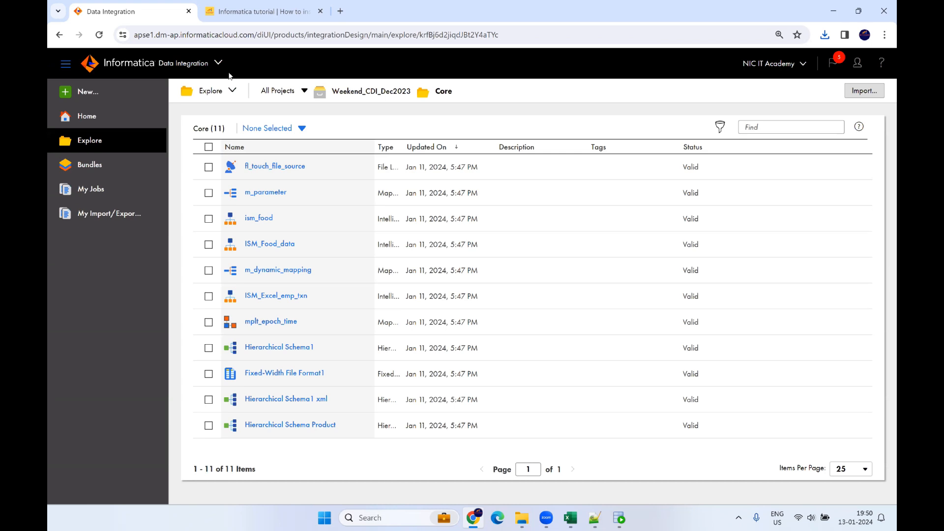
Step: Log out of Data Integration and return to the Notepad++ note, below step 1
left_click(858, 65)
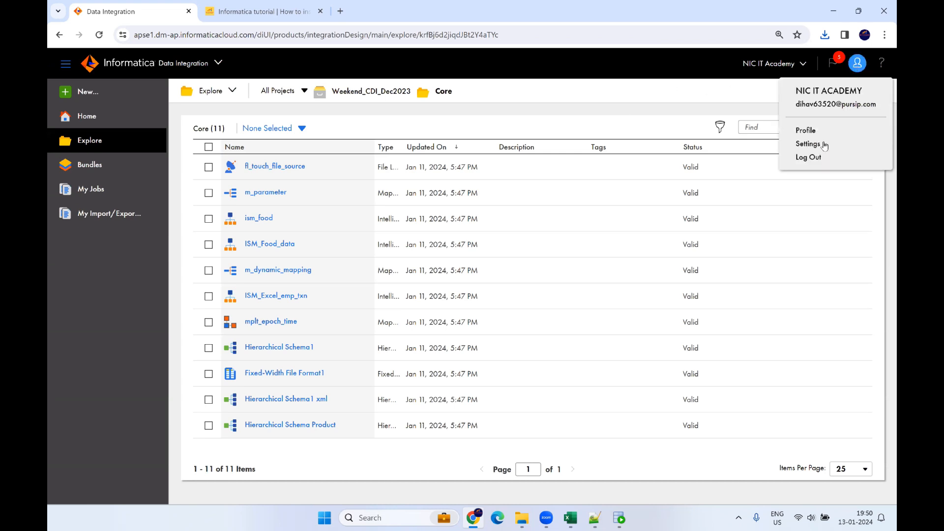
left_click(817, 156)
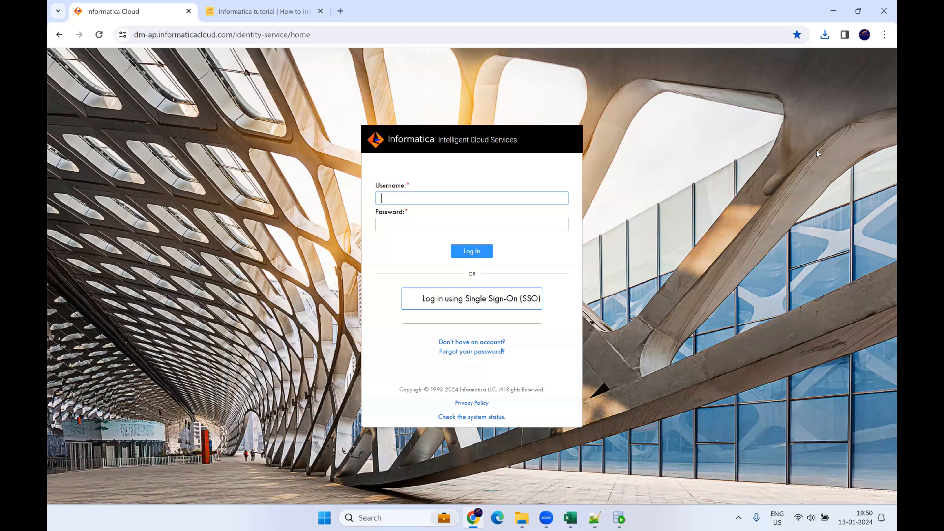
left_click(276, 20)
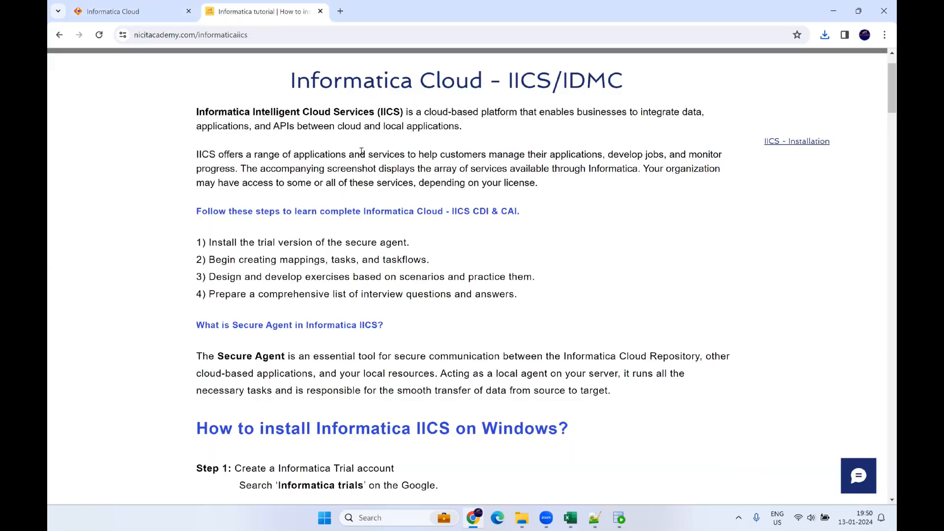
left_click(595, 517)
left_click(611, 120)
Step: Change 'asset' to 'assets' in step 1
key("Return")
key("Return")
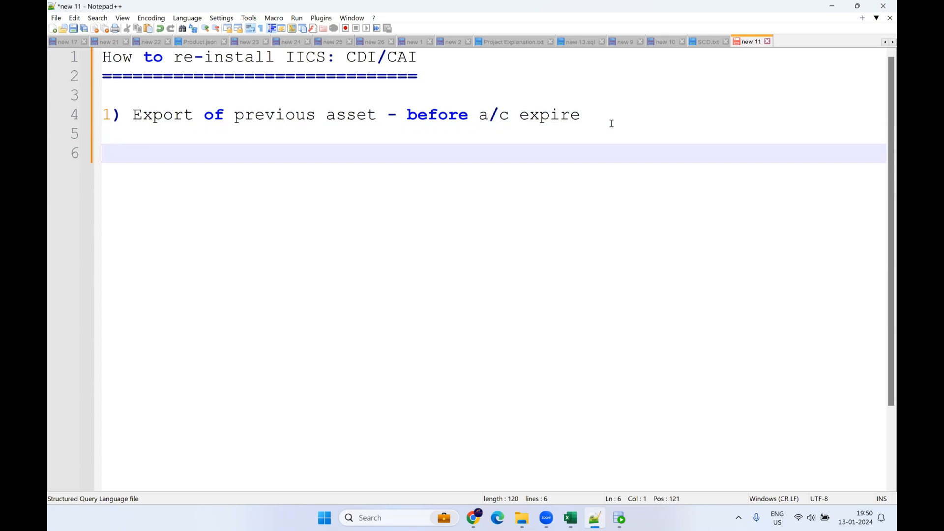
left_click(377, 114)
type("s")
Step: Add step '2) Uninstall the secure agent and delete the IICS folder' on line 6
left_click(130, 156)
type("2) ")
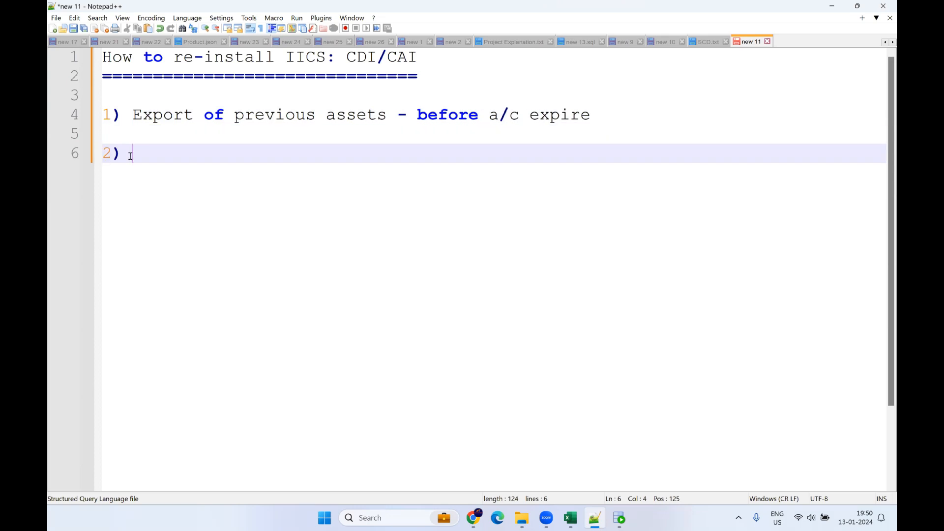
type("Unistall t")
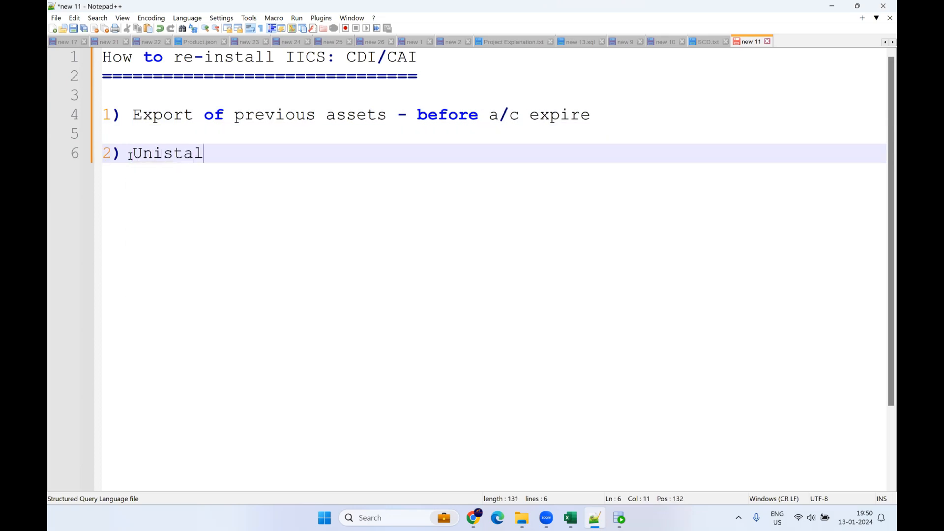
type("he")
left_click(162, 159)
type("n")
left_click(300, 150)
type("secure agent and delee")
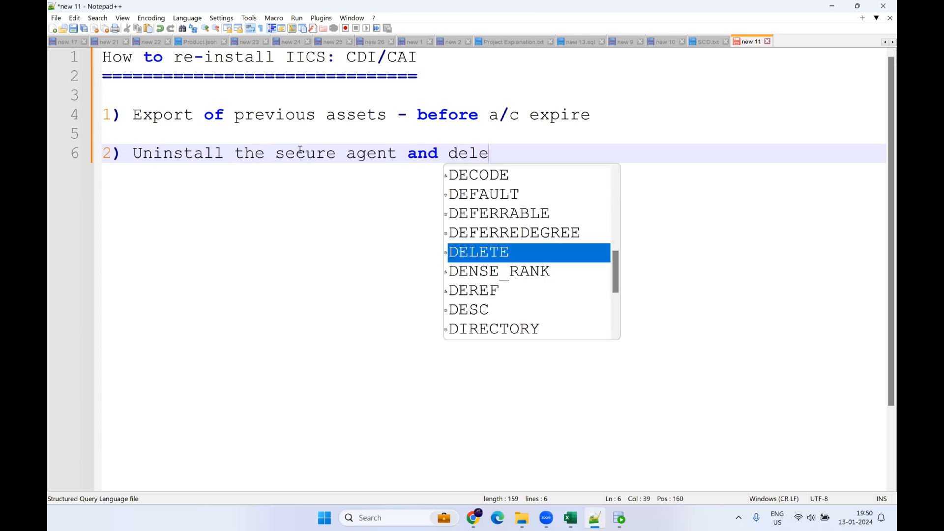
key("BackSpace")
key("BackSpace")
type("te the ")
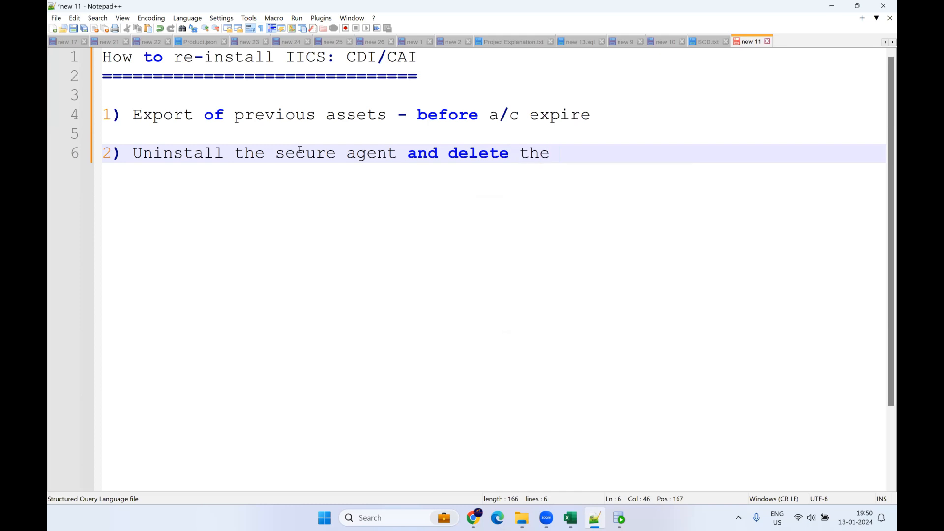
type("folder")
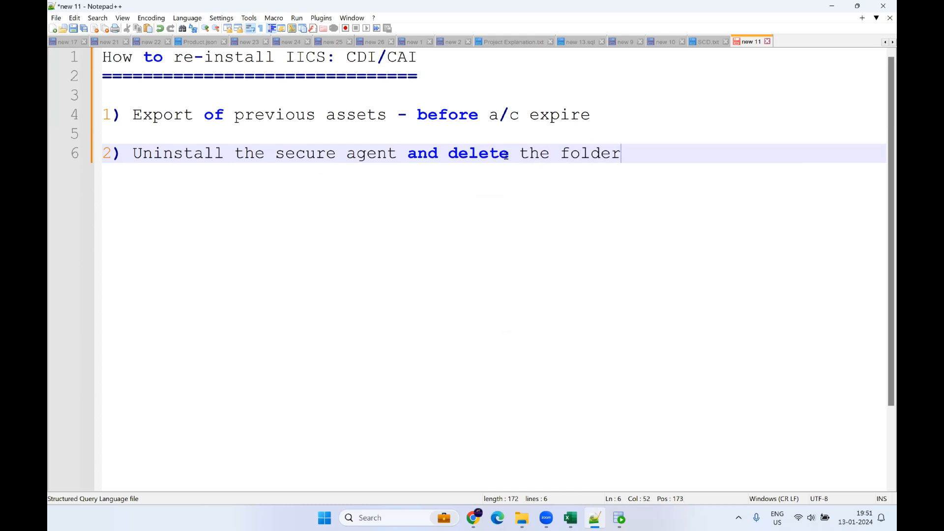
left_click(567, 153)
type("IICS")
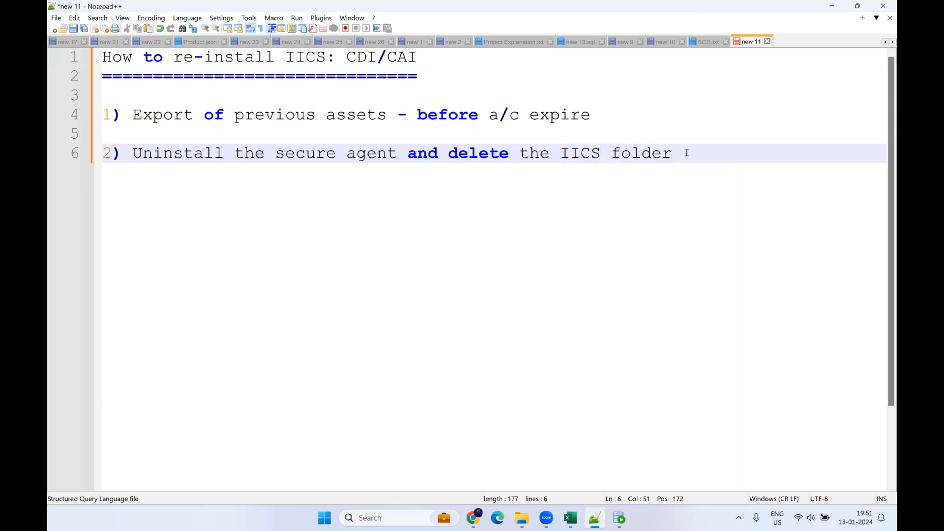
key("Return")
key("Return")
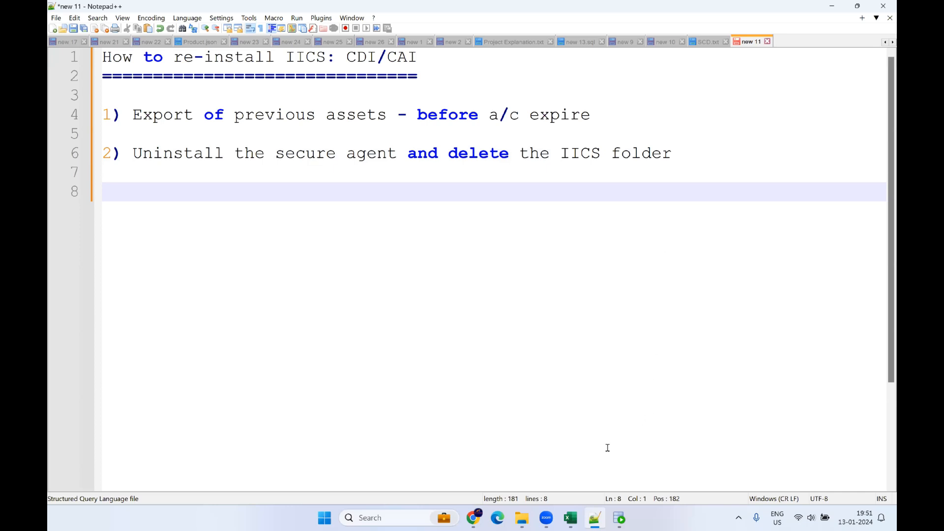
Step: Open Control Panel through Windows search
left_click(395, 521)
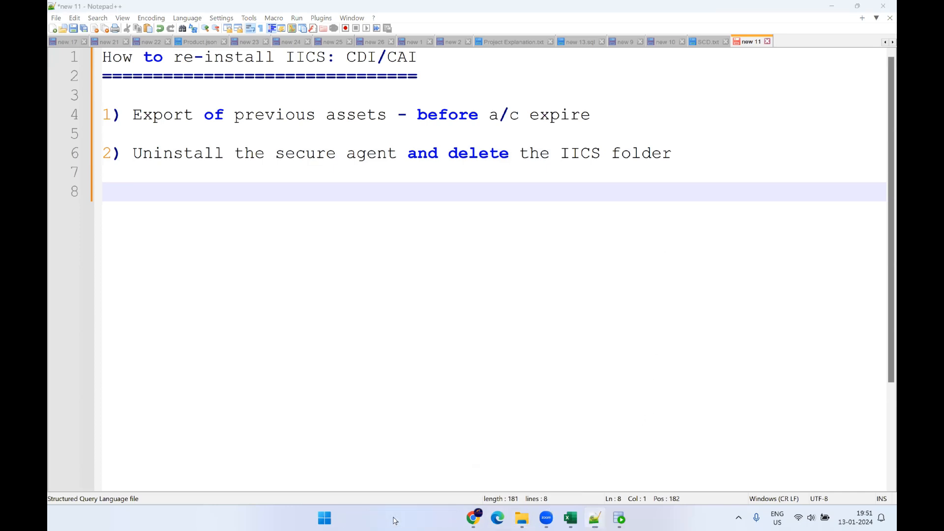
type("co")
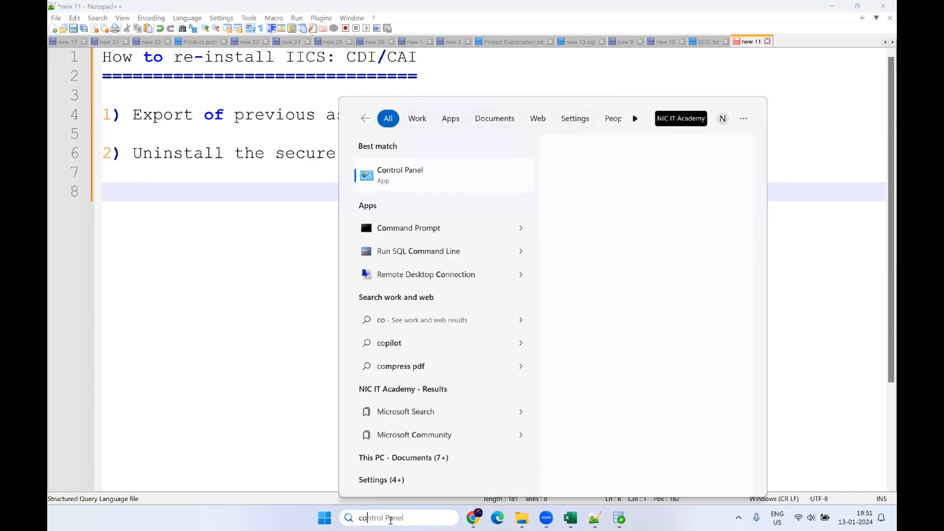
left_click(413, 189)
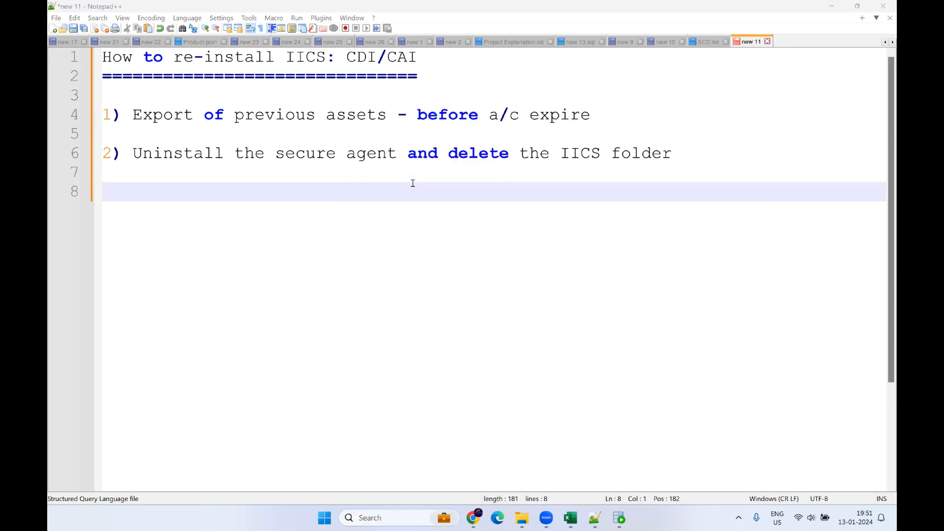
Step: Uninstall Informatica Cloud Secure Agent in Programs and Features, then go back to Notepad++
left_click(340, 222)
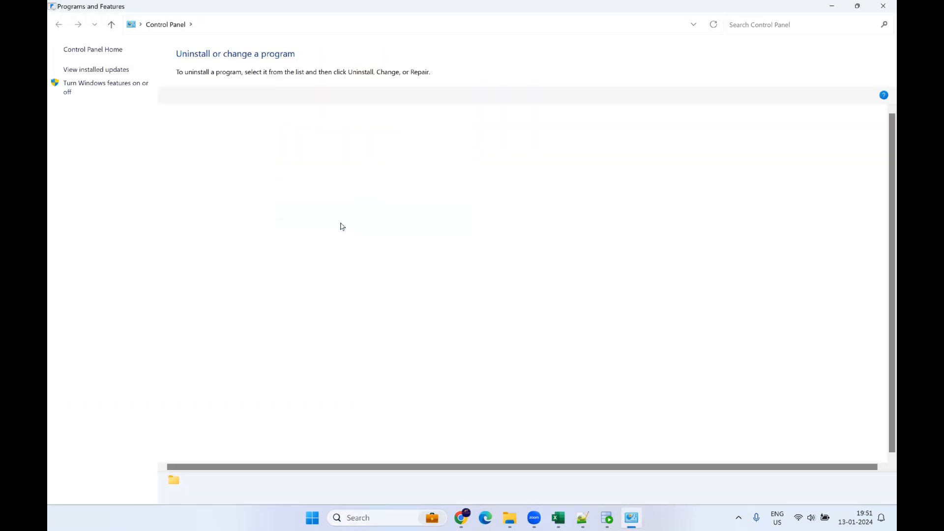
left_click(181, 164)
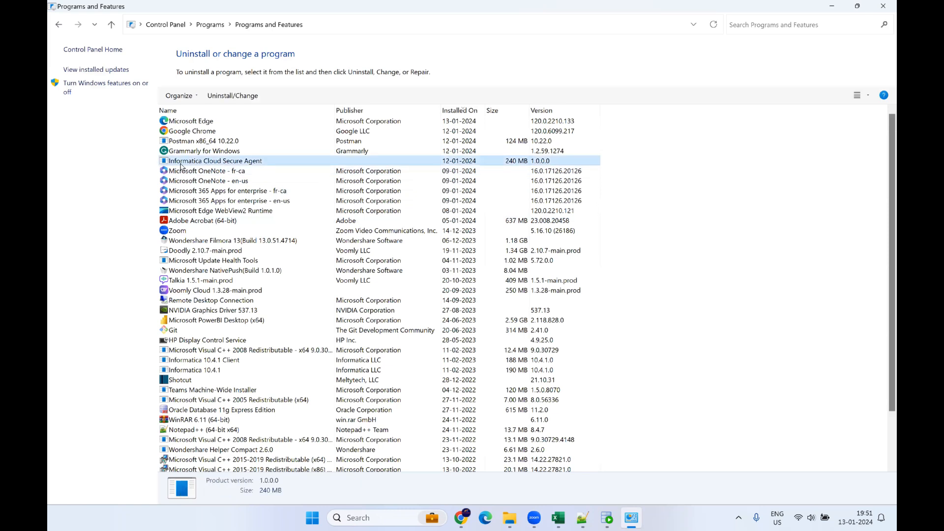
right_click(243, 162)
left_click(301, 170)
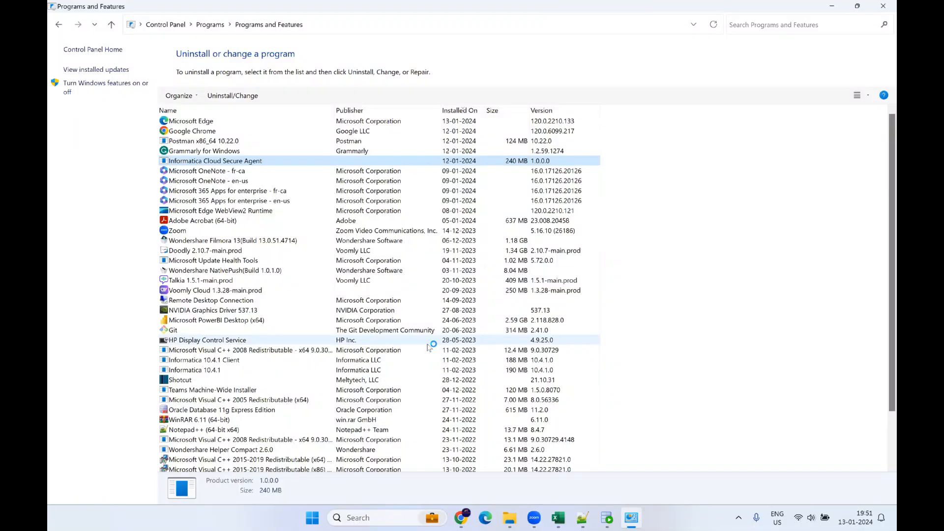
left_click(606, 387)
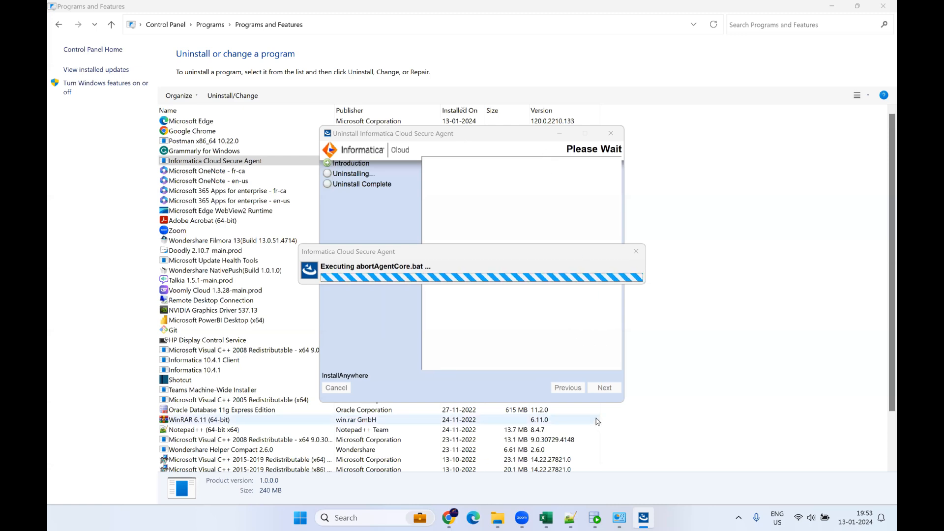
left_click(570, 519)
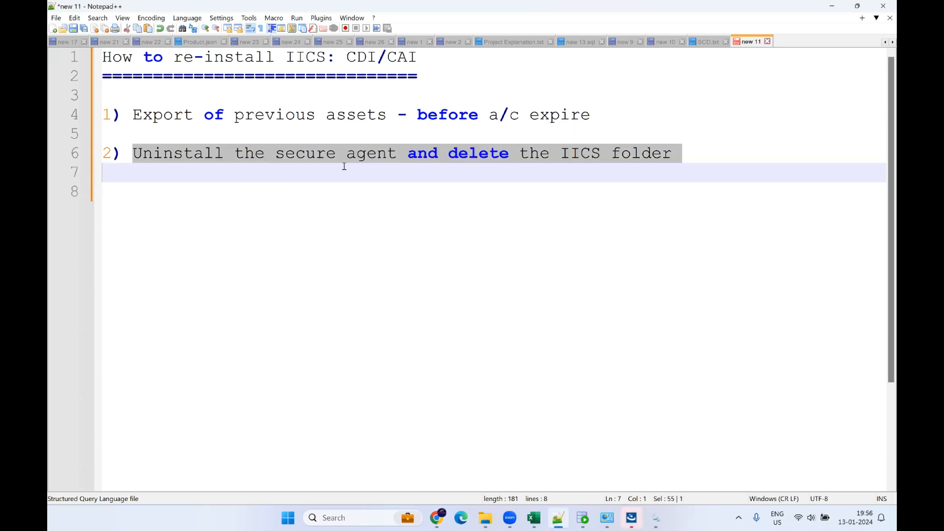
Step: Check in Services that the Informatica Cloud Secure Agent service is stopped, then close Services
left_click(326, 198)
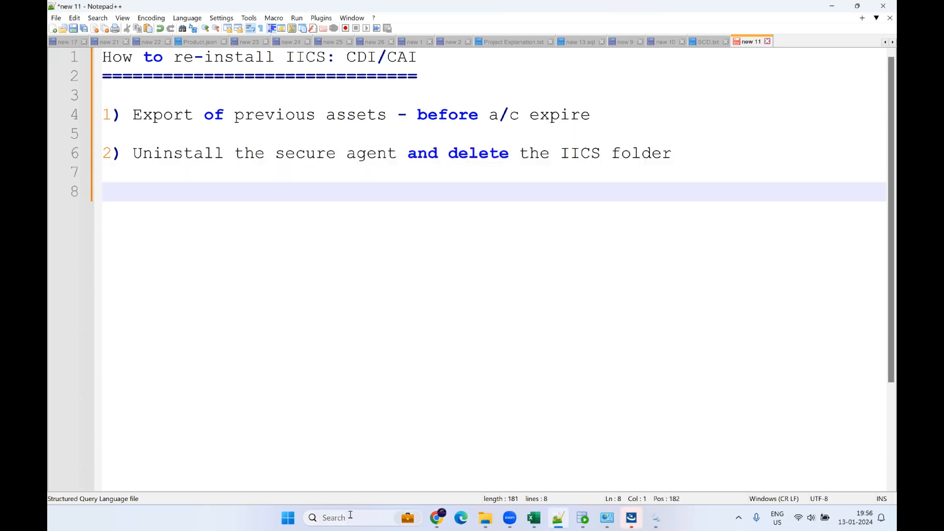
left_click(333, 517)
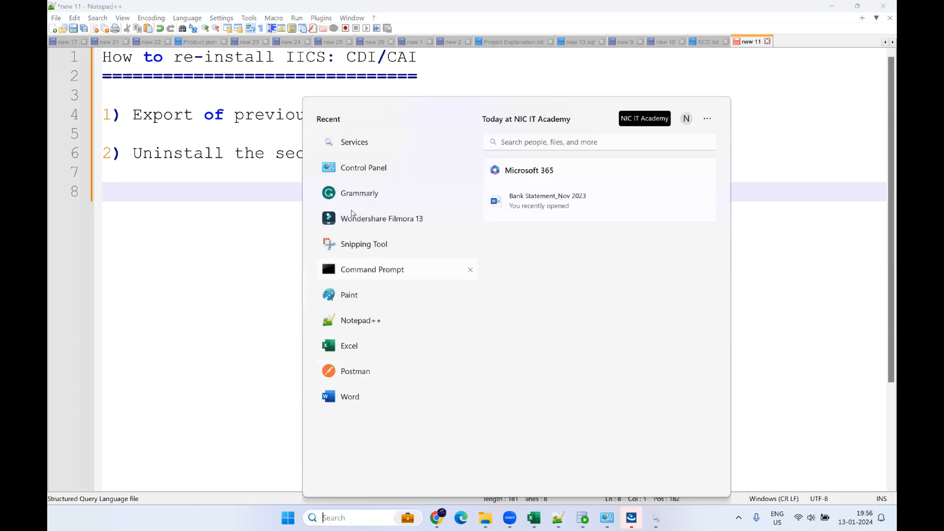
left_click(366, 142)
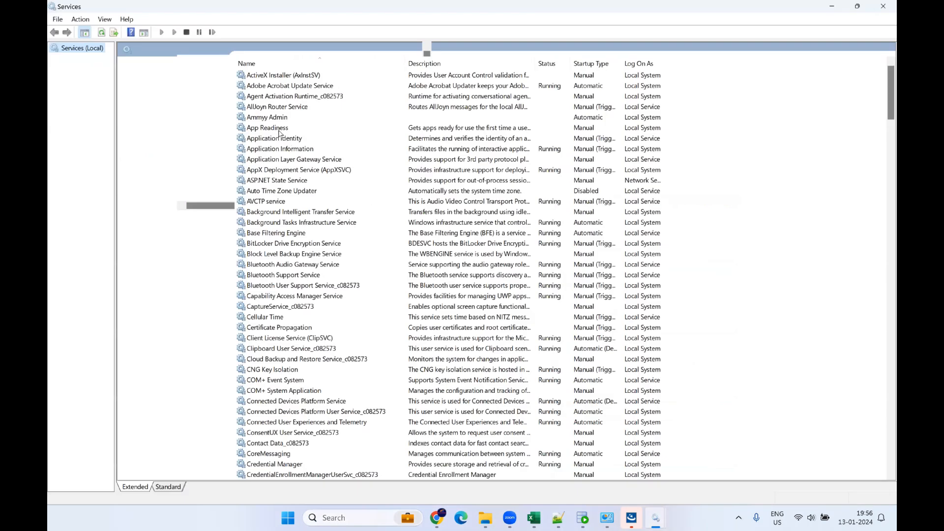
left_click(279, 129)
key("i")
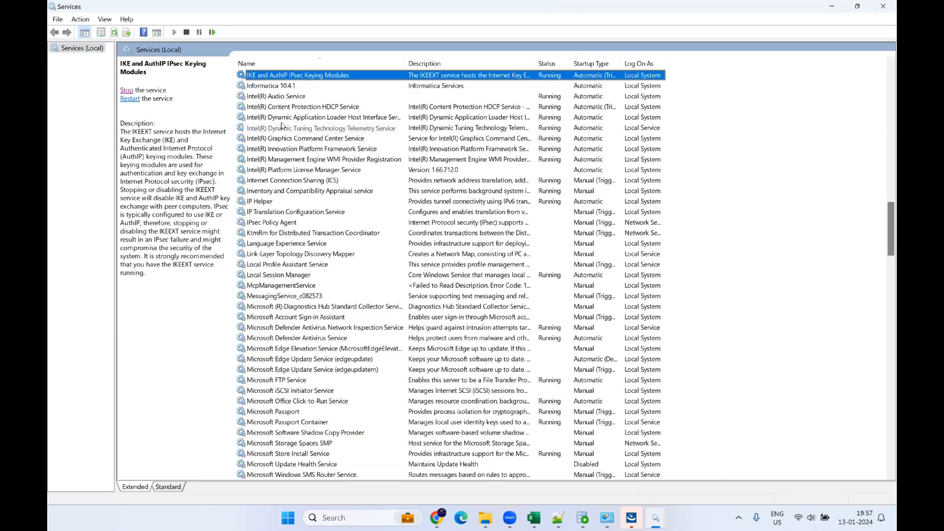
scroll(306, 128, "up", 1)
left_click(281, 97)
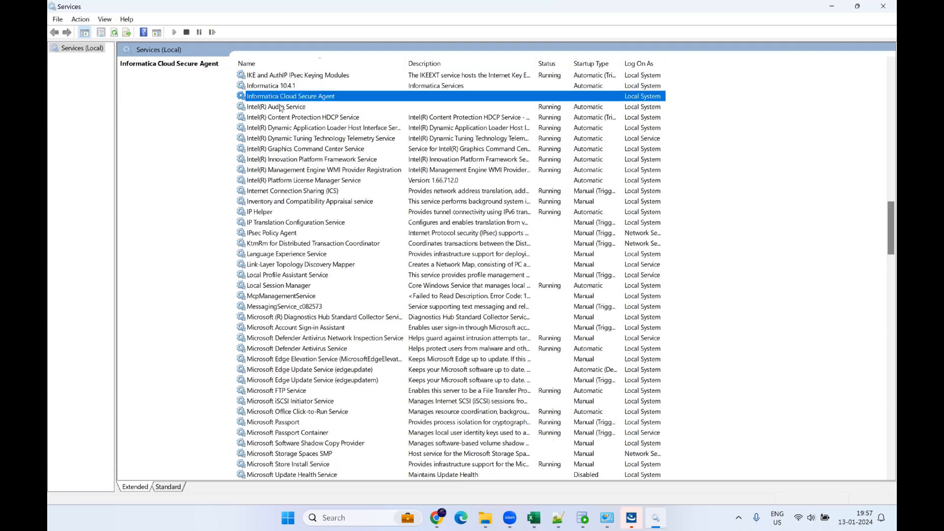
left_click(280, 107)
left_click(300, 99)
right_click(308, 100)
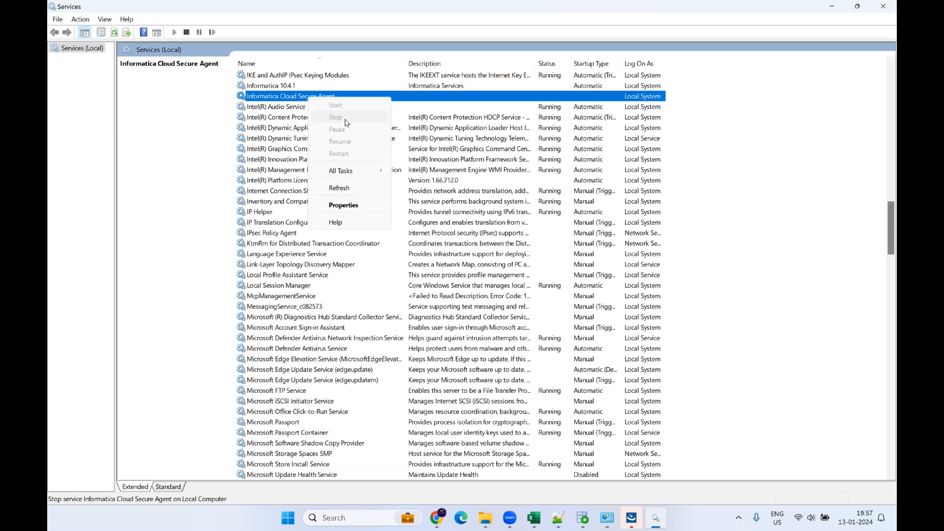
left_click(882, 8)
left_click(883, 8)
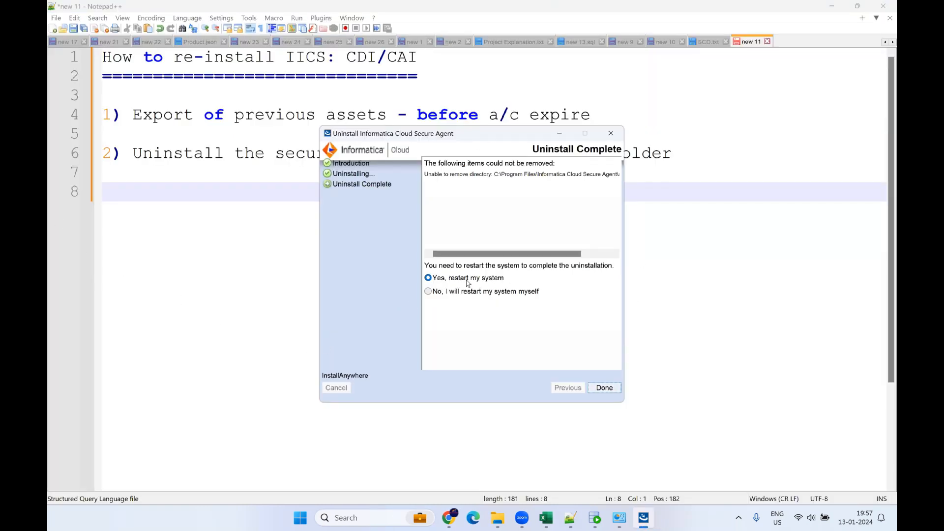
Step: Finish the Secure Agent uninstall with 'No, I will restart myself'
left_click(470, 291)
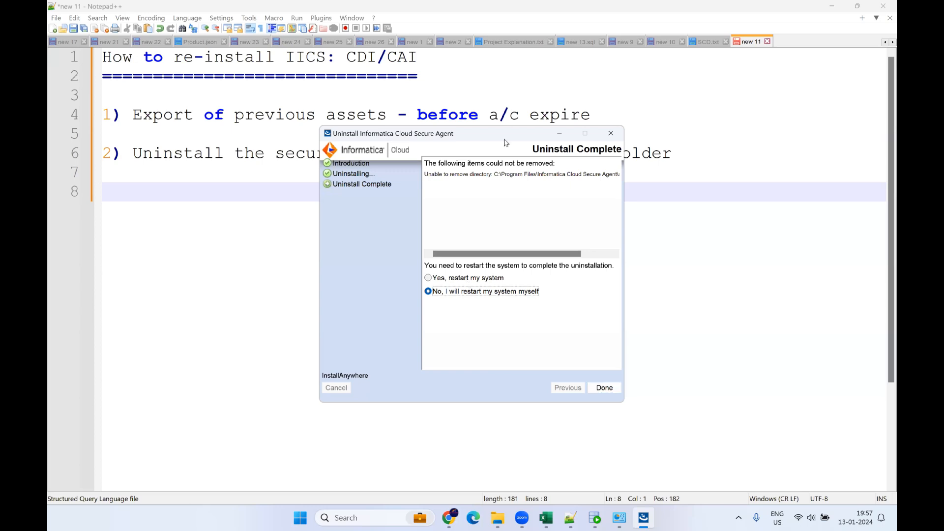
left_click(604, 387)
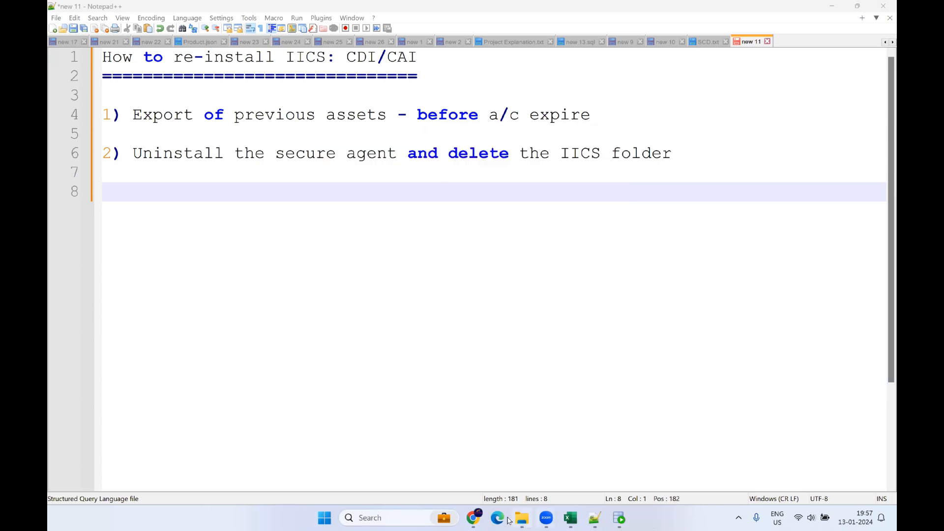
left_click(523, 519)
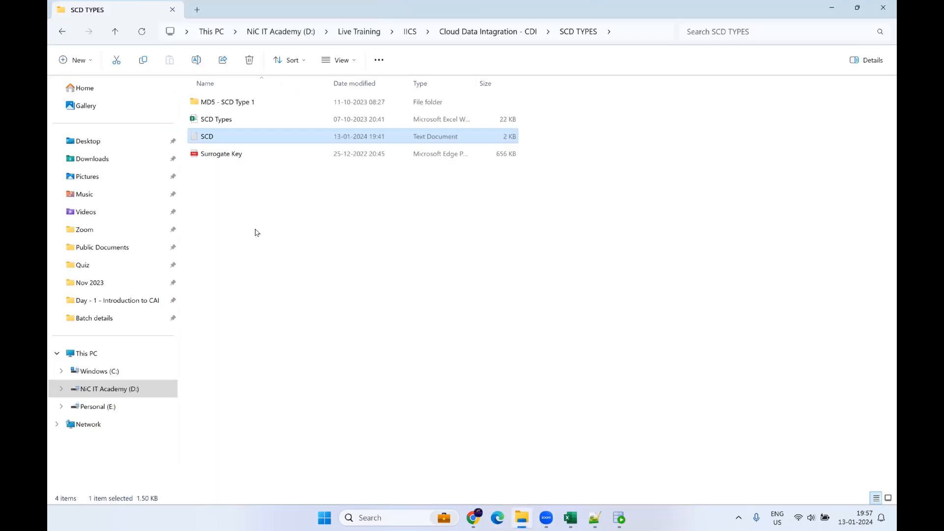
Step: Permanently delete the Informatica Cloud Secure Agent folder from C:\Program Files
left_click(127, 373)
double_click(283, 209)
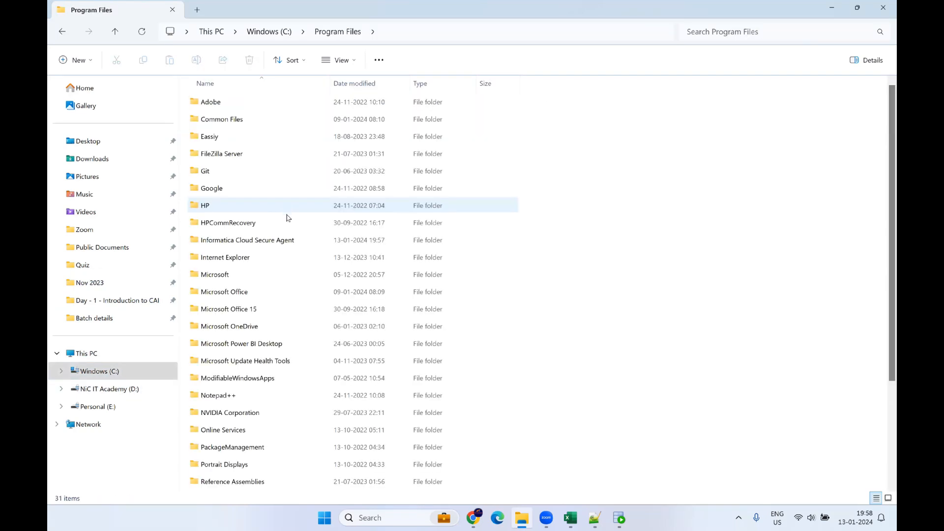
left_click(276, 243)
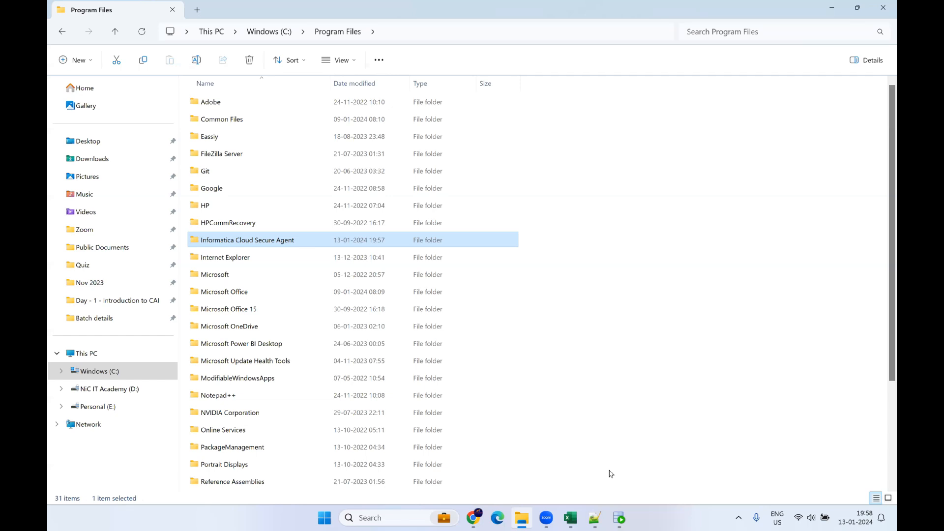
key("shift+Delete")
key("Return")
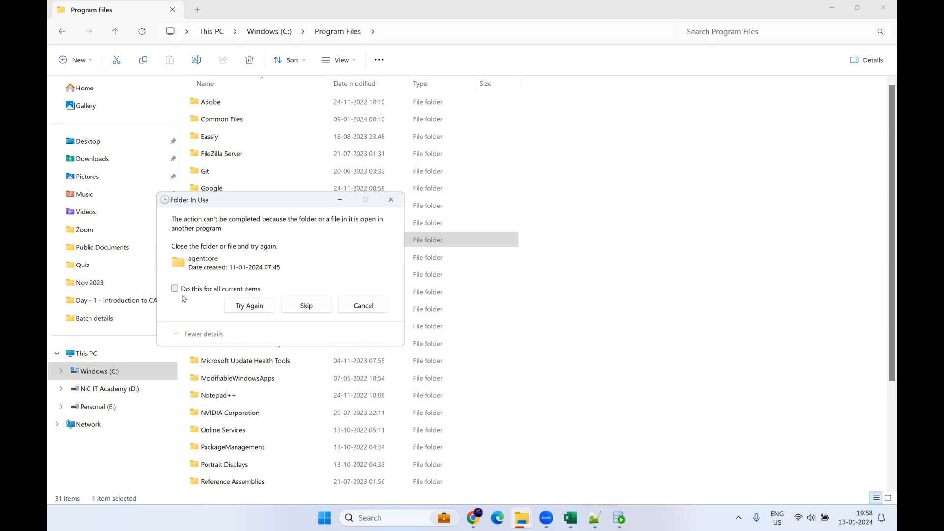
Step: Skip all in-use items, leaving the locked agentcore folder in place
left_click(254, 307)
left_click(295, 306)
left_click(235, 298)
left_click(254, 307)
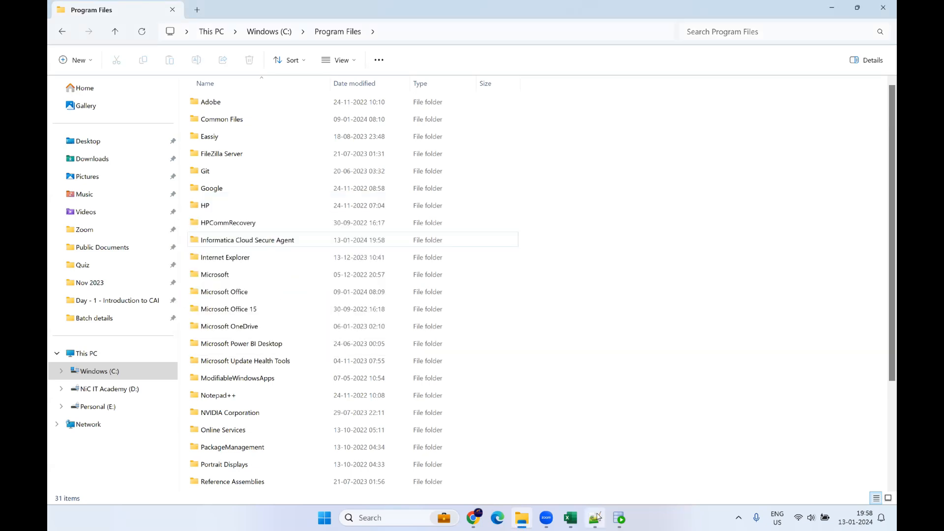
left_click(594, 518)
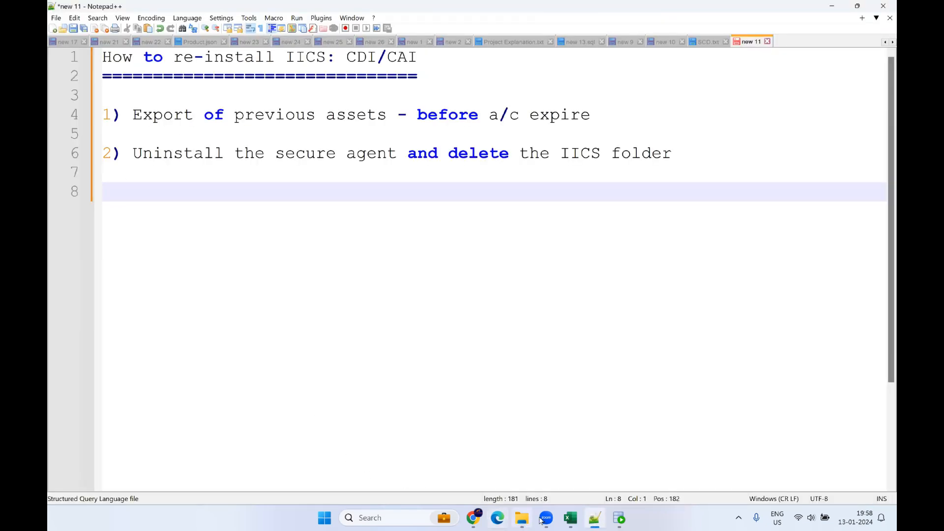
Step: Review the tutorial's four learning steps, including installing the Secure Agent
left_click(484, 520)
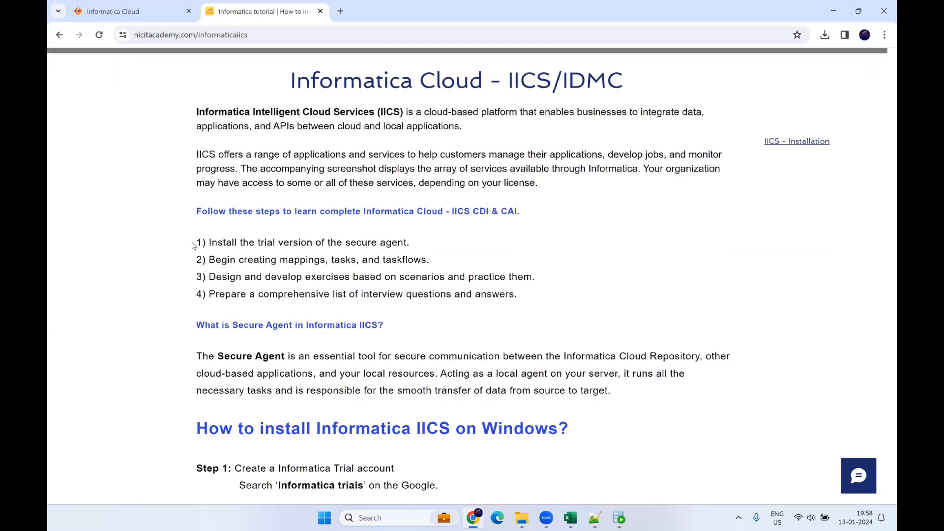
left_click_drag(198, 240, 518, 294)
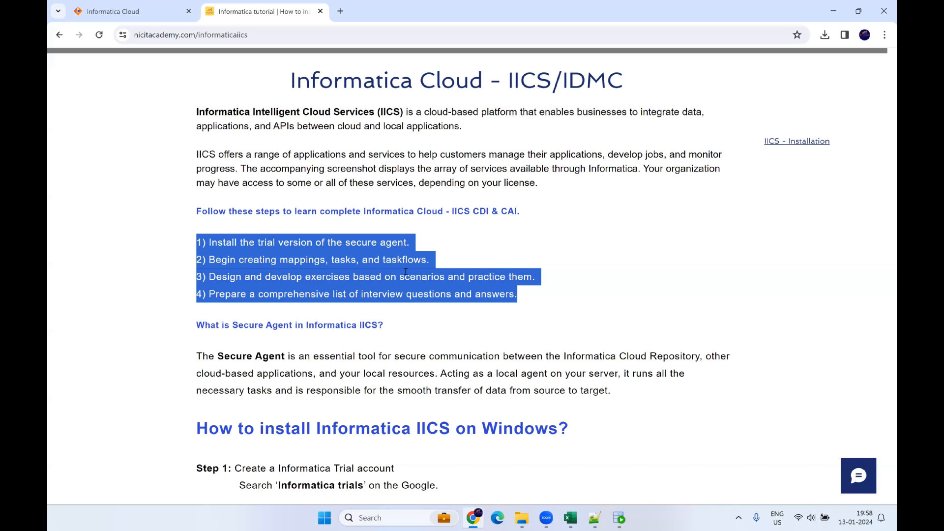
left_click(511, 278)
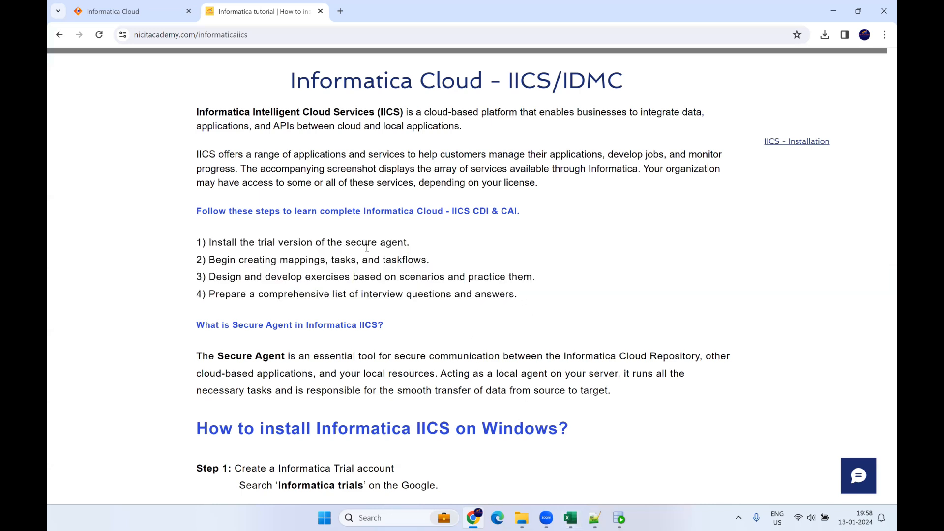
left_click_drag(415, 248, 213, 243)
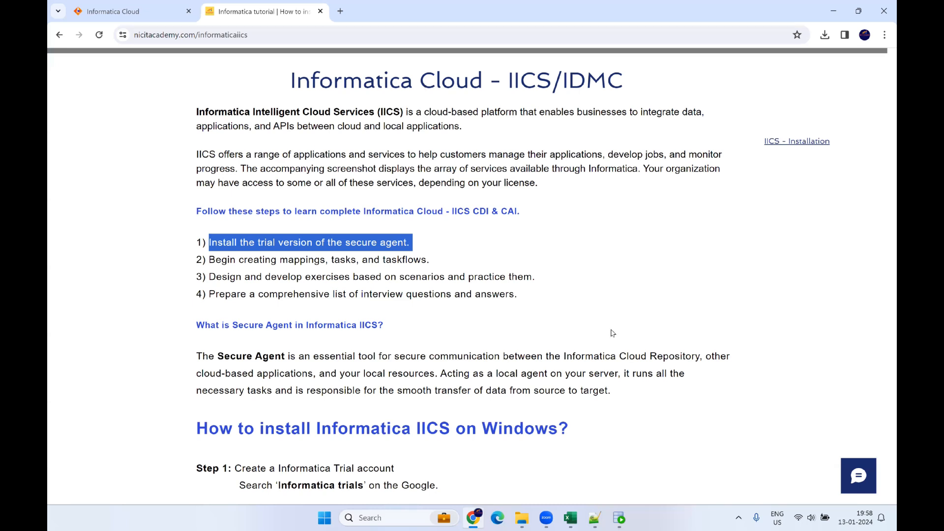
Step: Add '3) create a trial account' and a new '4)' line to the re-install notes
left_click(595, 517)
type("creat")
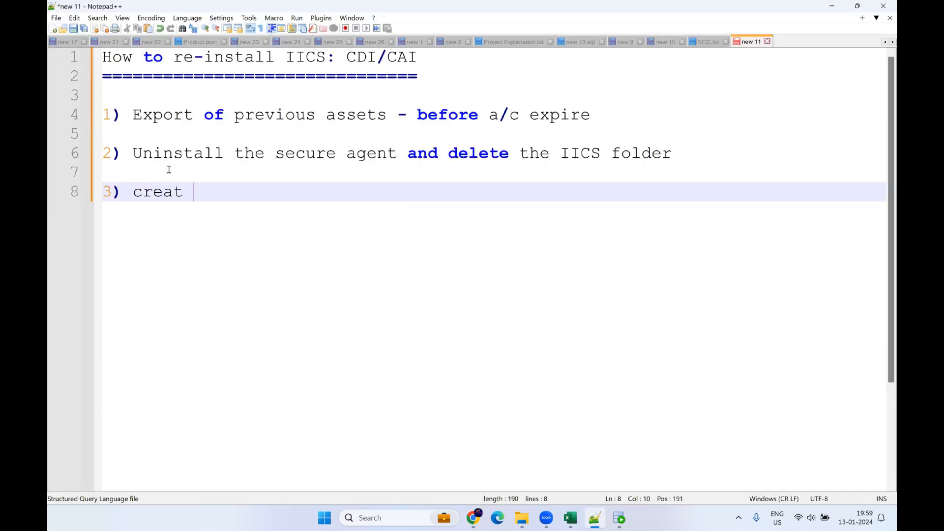
type("e a trial account")
key("Return")
key("Return")
key("Return")
type("4)")
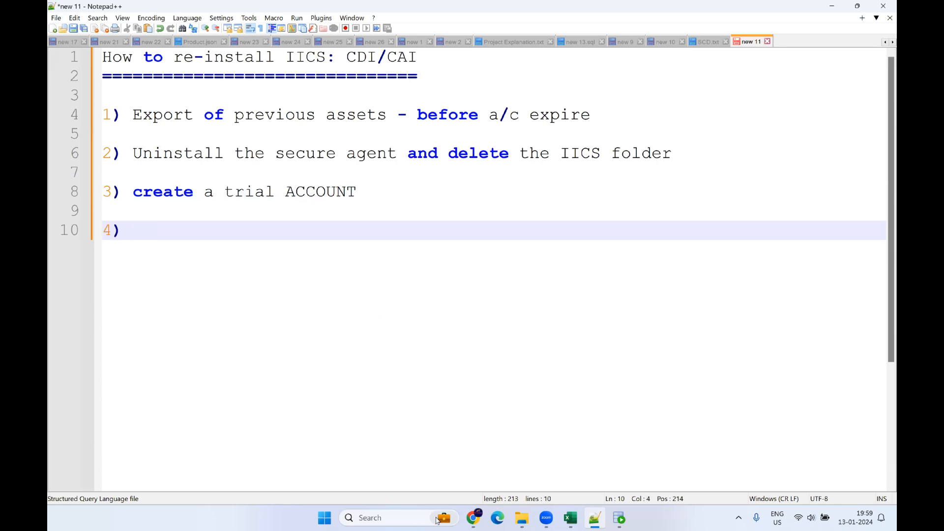
left_click(473, 517)
Step: Search for 'informatica trials' and open the Choose Your Free Cloud Platform Trial result
left_click(340, 10)
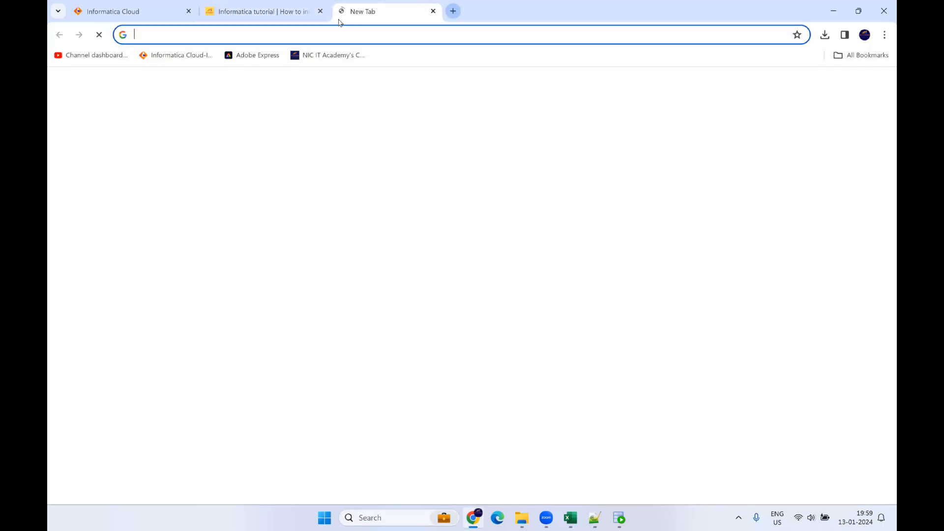
type("infor")
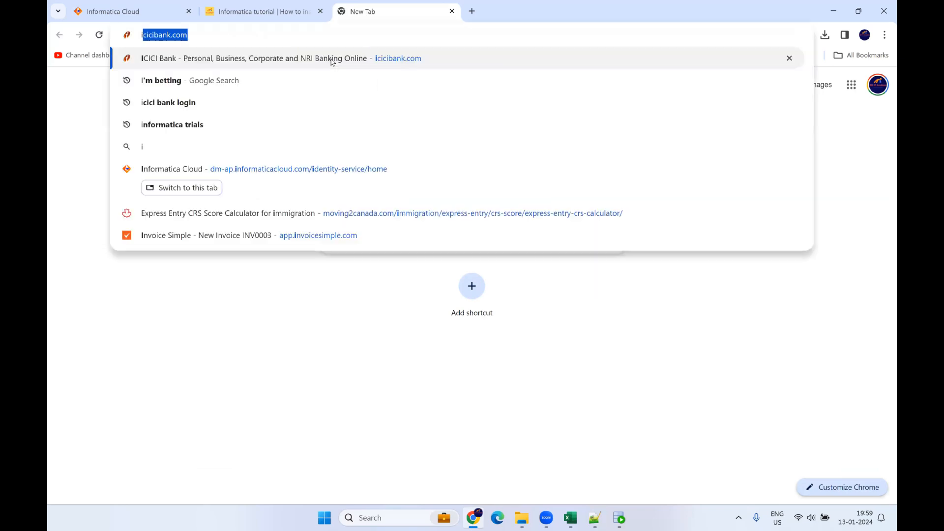
key("Right")
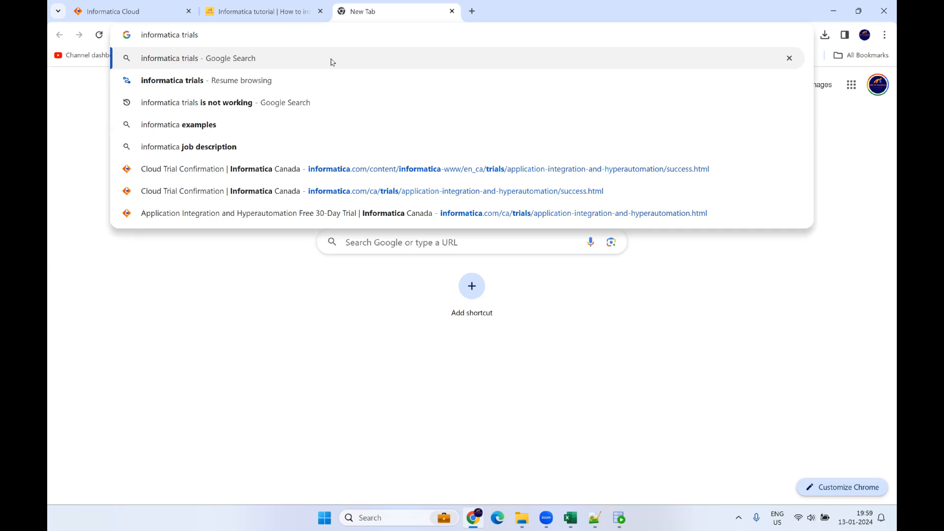
left_click(331, 59)
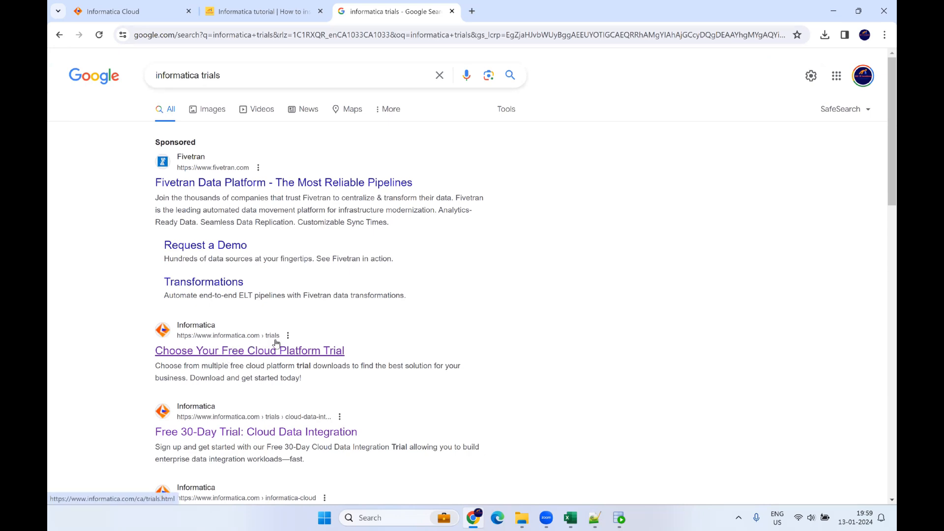
left_click(299, 352)
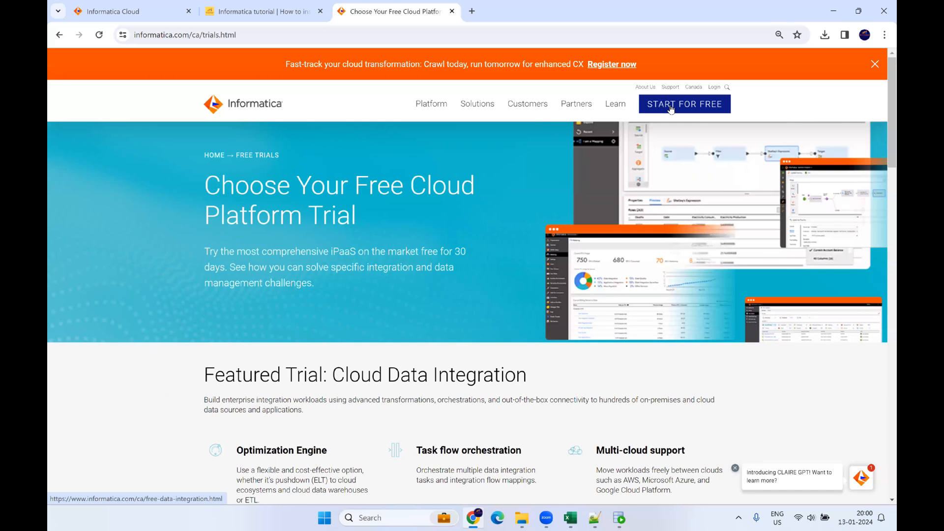
Step: Scroll through the Informatica trials overview to browse the available free trials
scroll(469, 352, "down", 3)
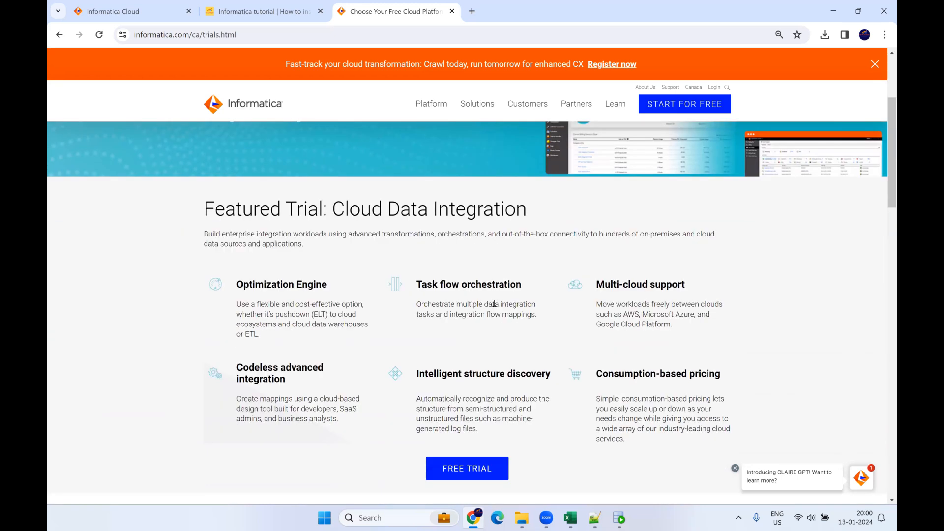
scroll(494, 303, "down", 1)
left_click_drag(333, 155, 524, 158)
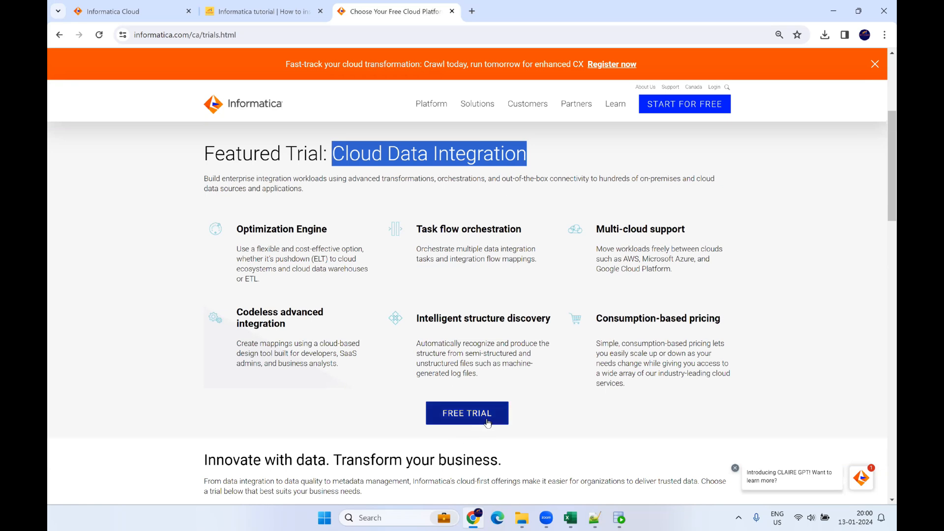
scroll(552, 351, "down", 2)
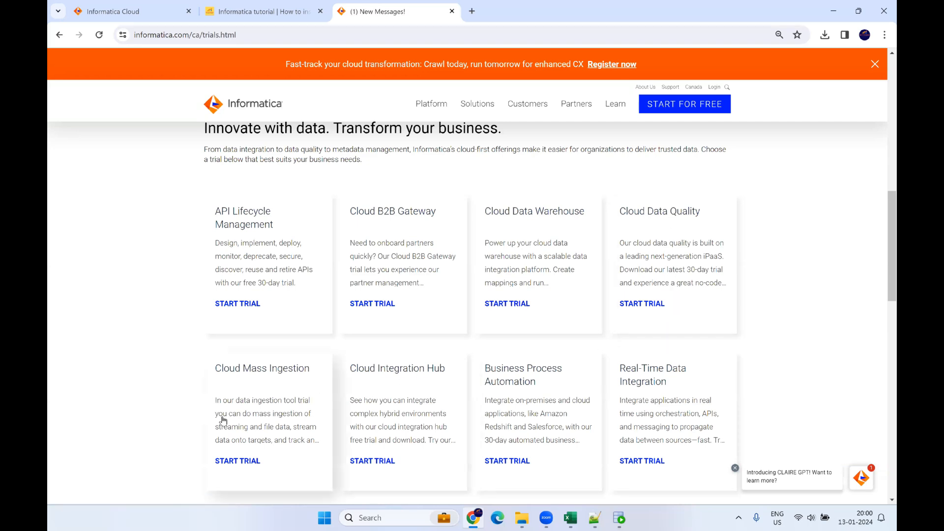
scroll(264, 440, "down", 1)
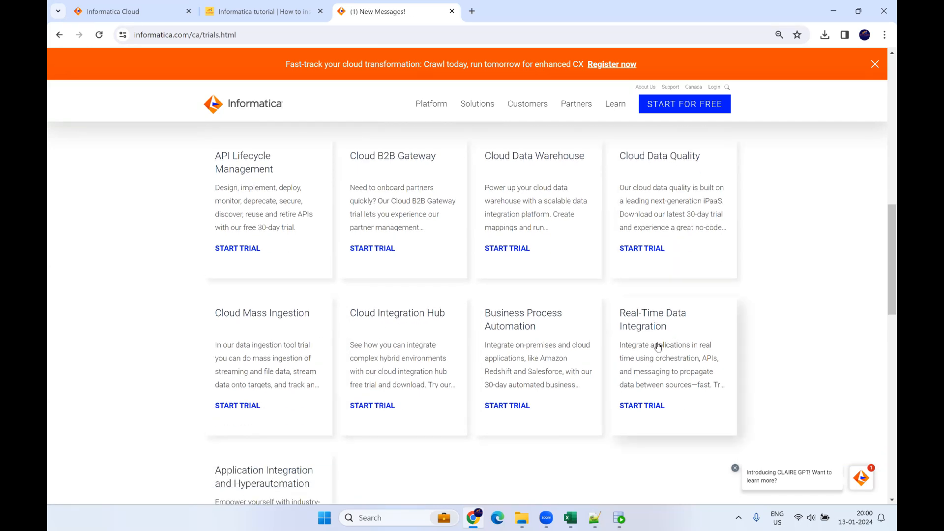
scroll(663, 372, "down", 2)
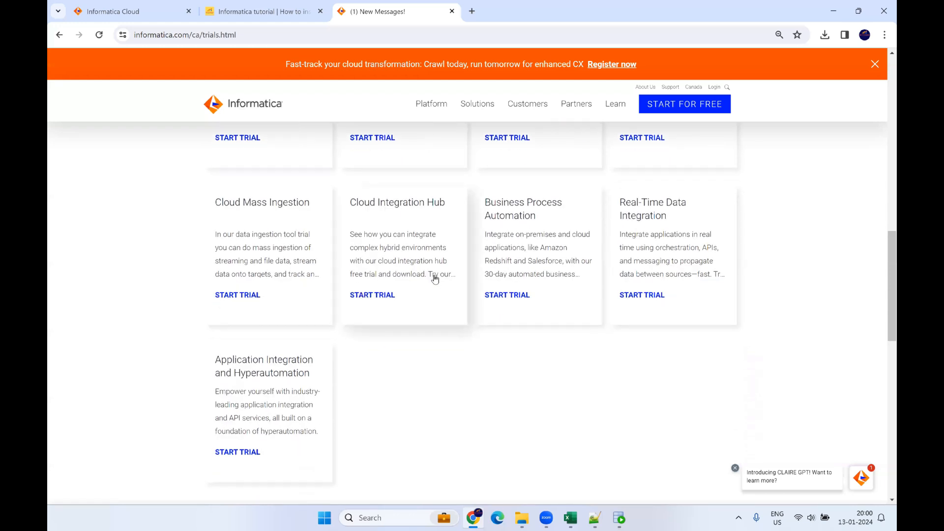
scroll(320, 424, "down", 1)
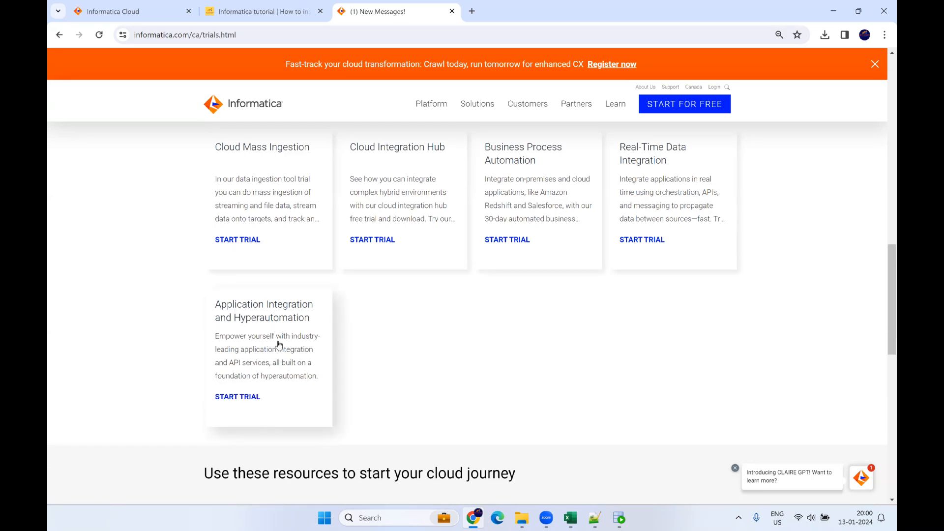
Step: Open the FREE TRIAL for the featured Cloud Data Integration trial
scroll(279, 344, "up", 7)
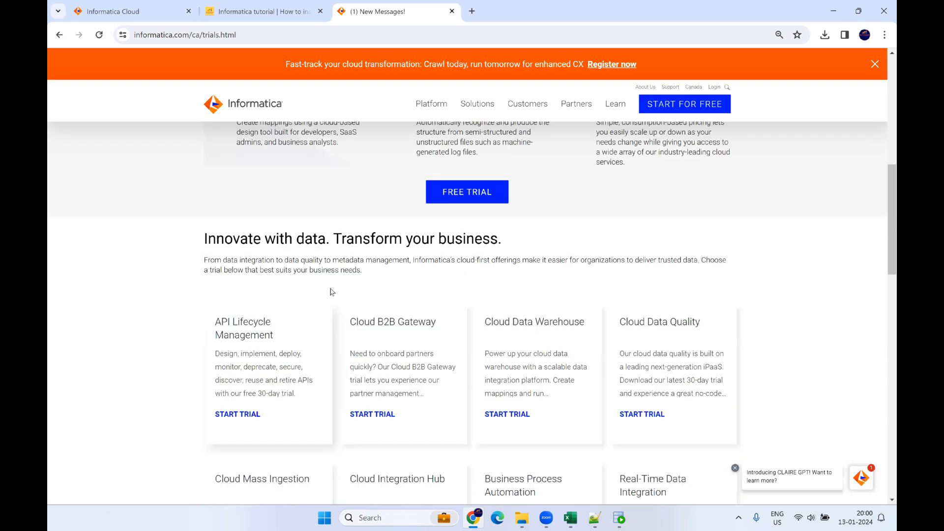
scroll(344, 280, "up", 3)
scroll(306, 225, "up", 2)
triple_click(452, 212)
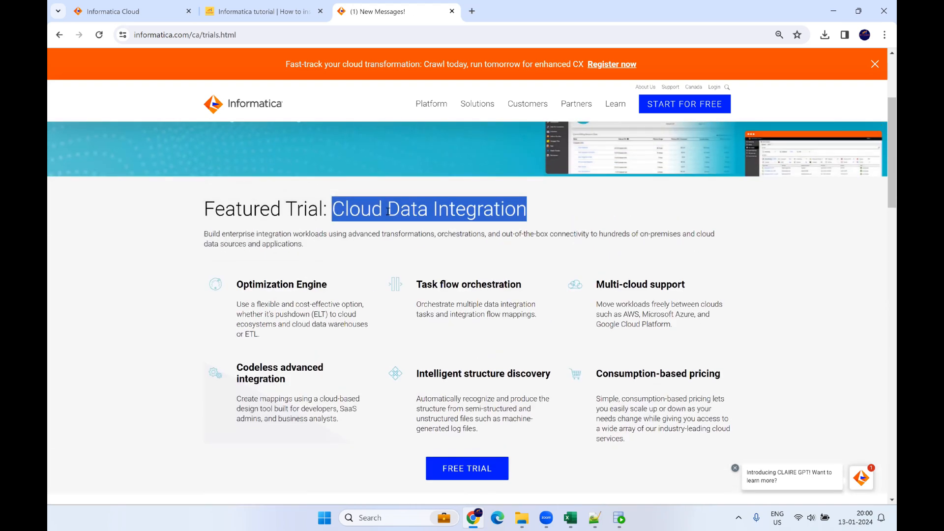
scroll(539, 344, "down", 1)
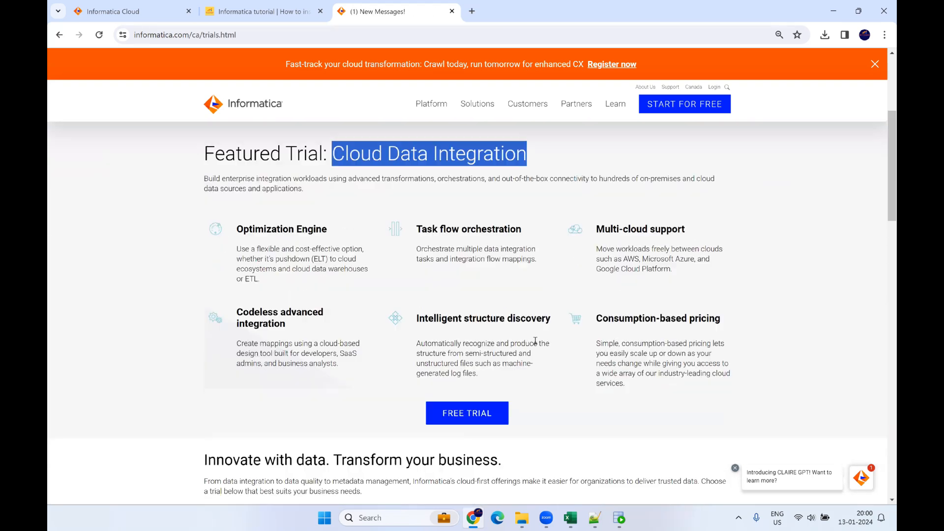
left_click(539, 292)
left_click(473, 421)
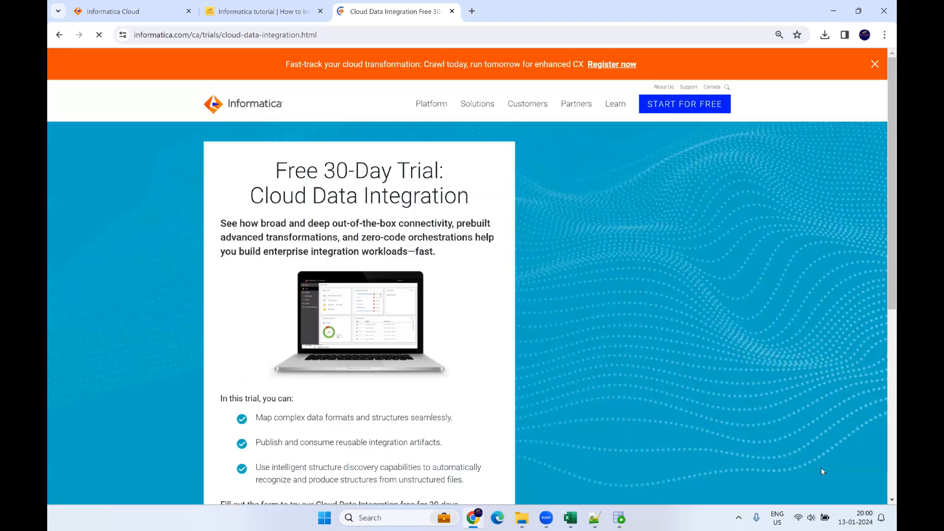
left_click_drag(275, 172, 447, 181)
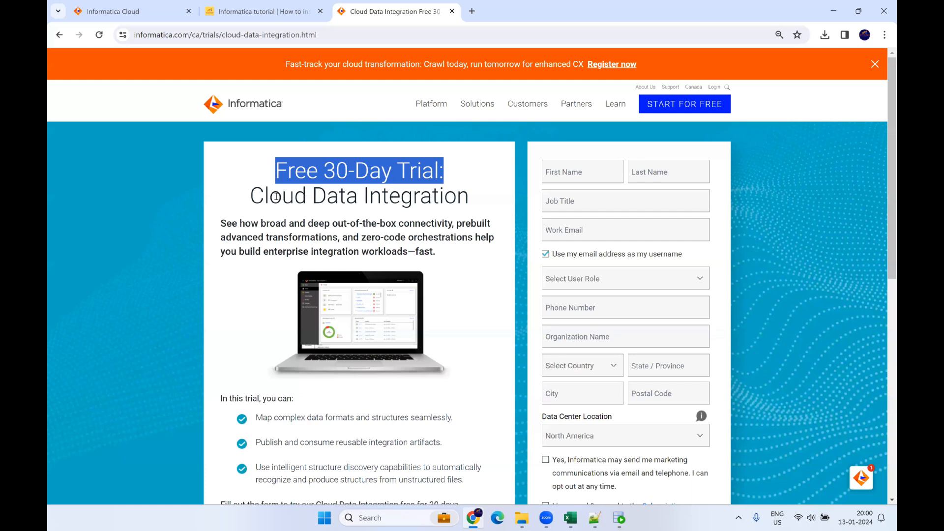
left_click_drag(251, 196, 467, 200)
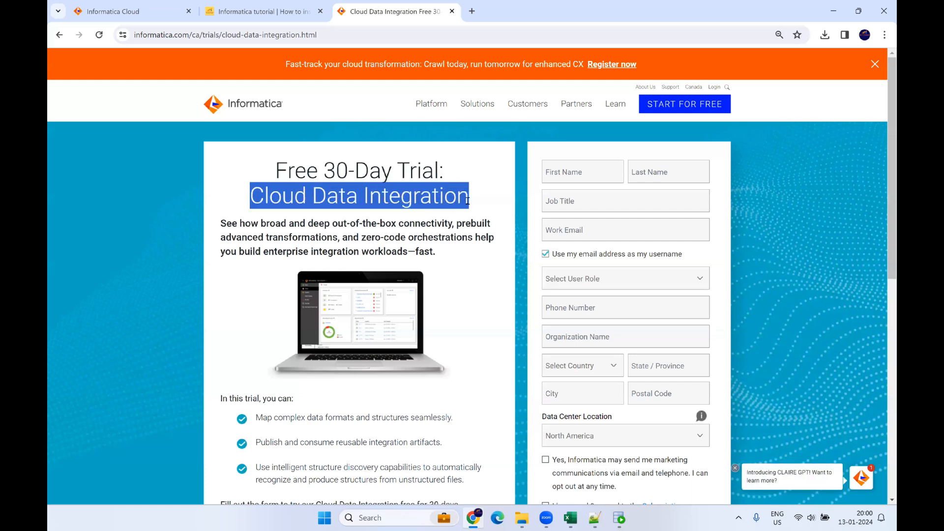
scroll(458, 269, "down", 3)
scroll(432, 274, "up", 2)
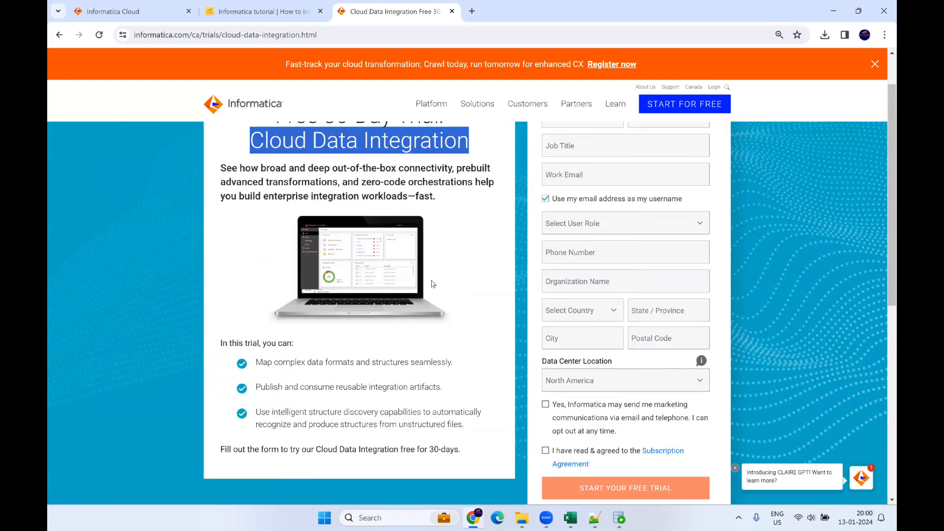
scroll(499, 158, "up", 1)
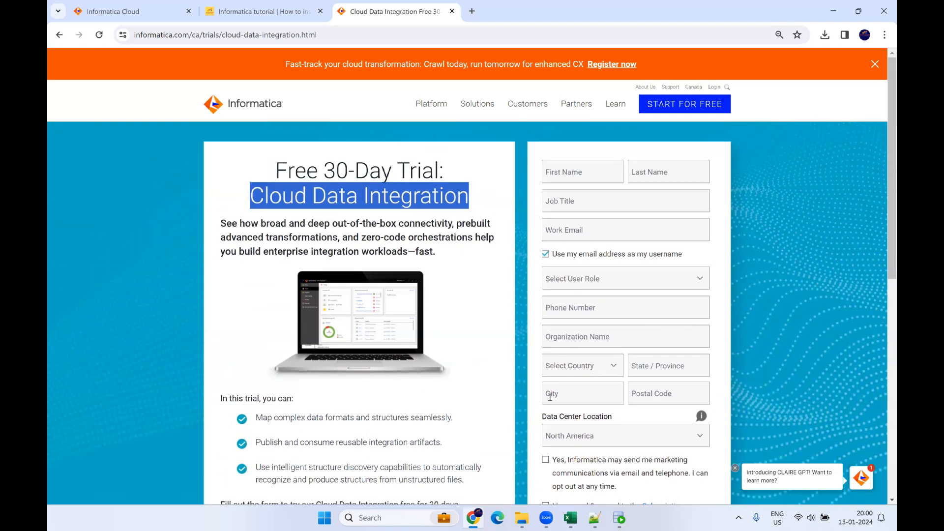
left_click(574, 174)
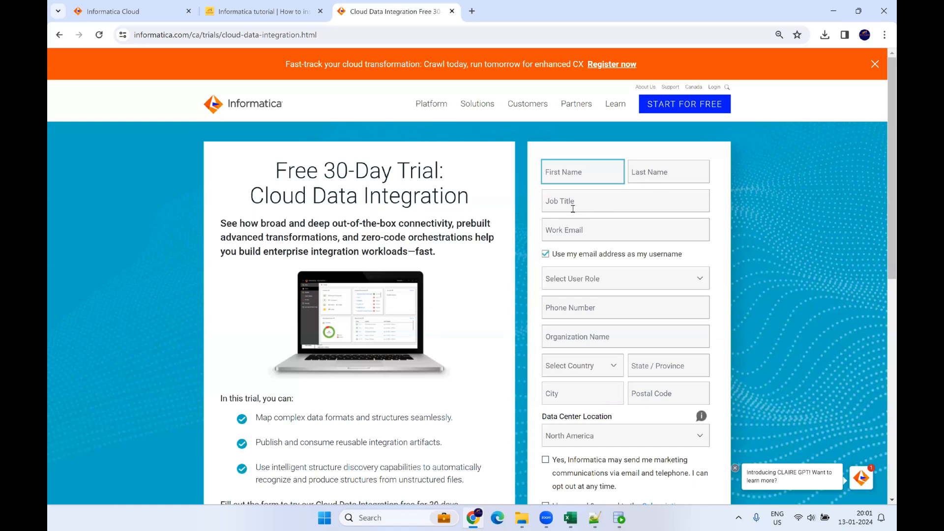
left_click(573, 229)
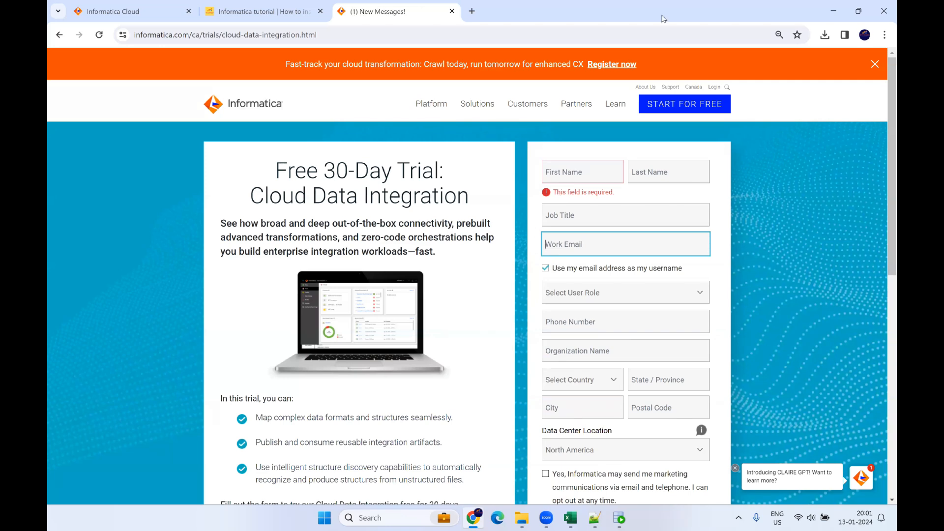
key("super+Down")
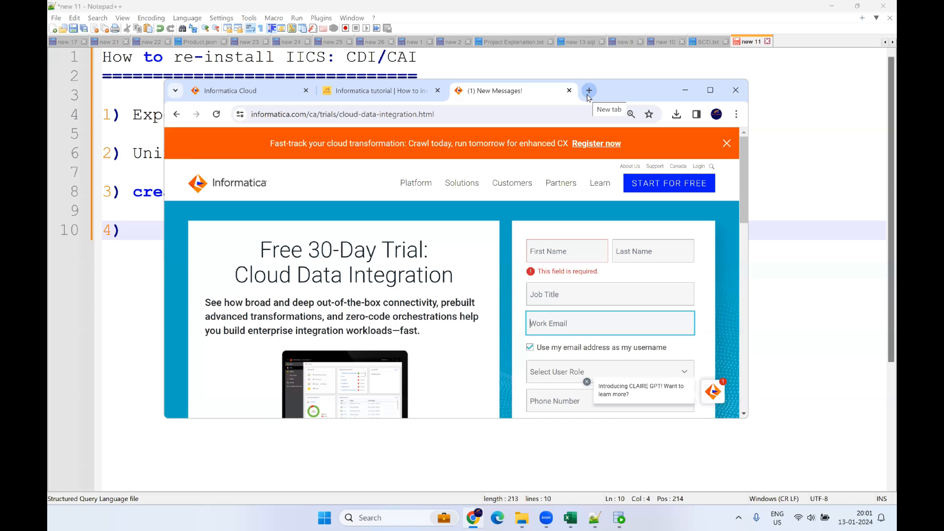
double_click(623, 97)
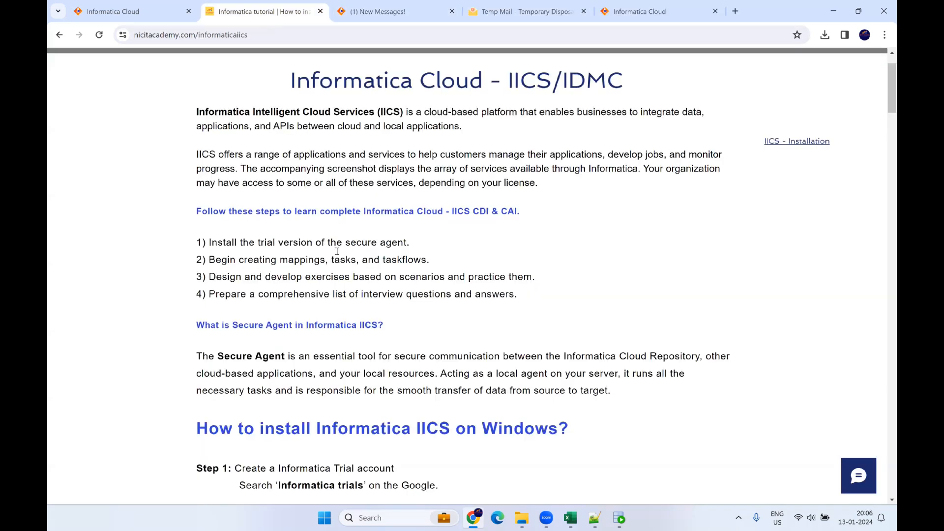
Step: Scroll through tutorial Steps 1 to 4 on the trial form and e-mail verification
scroll(337, 251, "down", 6)
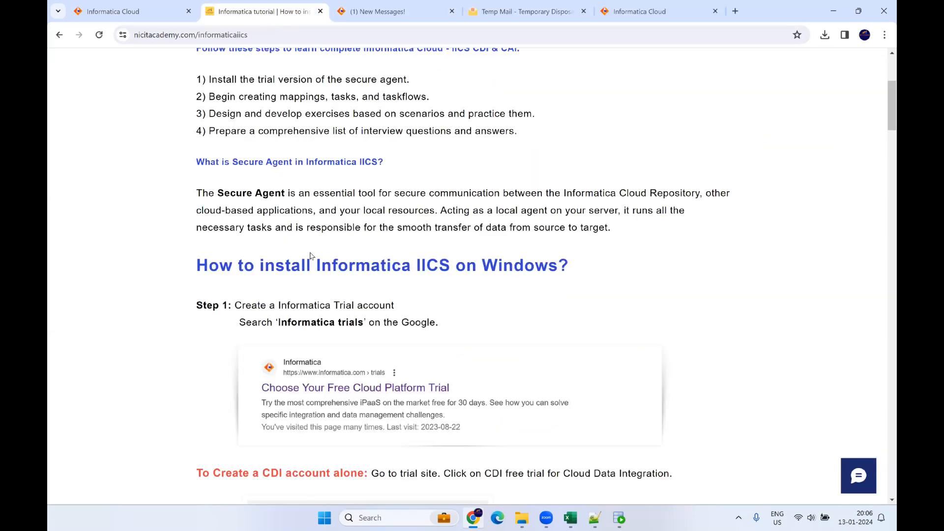
scroll(317, 174, "down", 4)
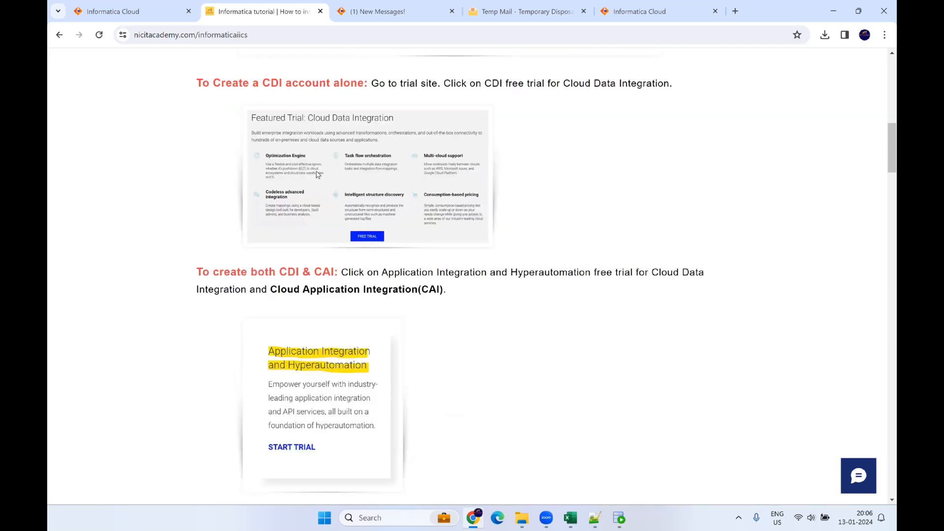
scroll(372, 323, "down", 2)
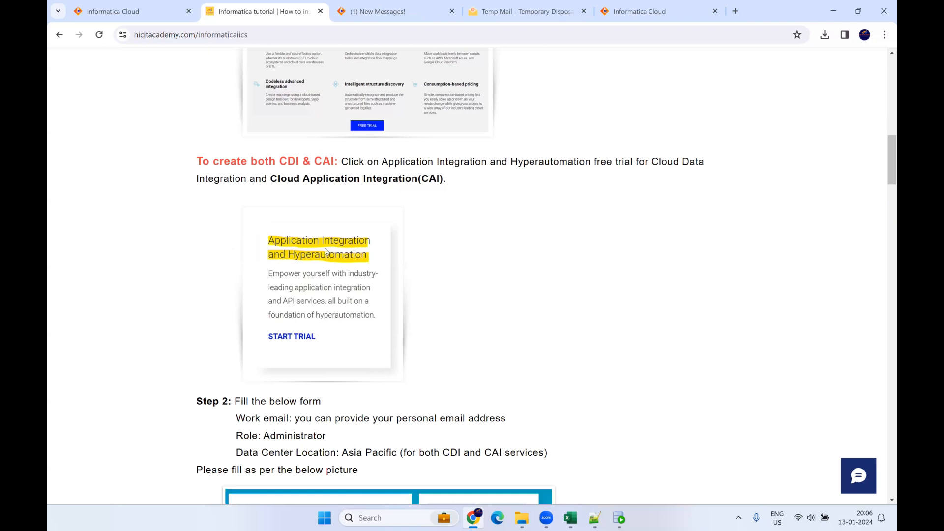
scroll(339, 241, "down", 3)
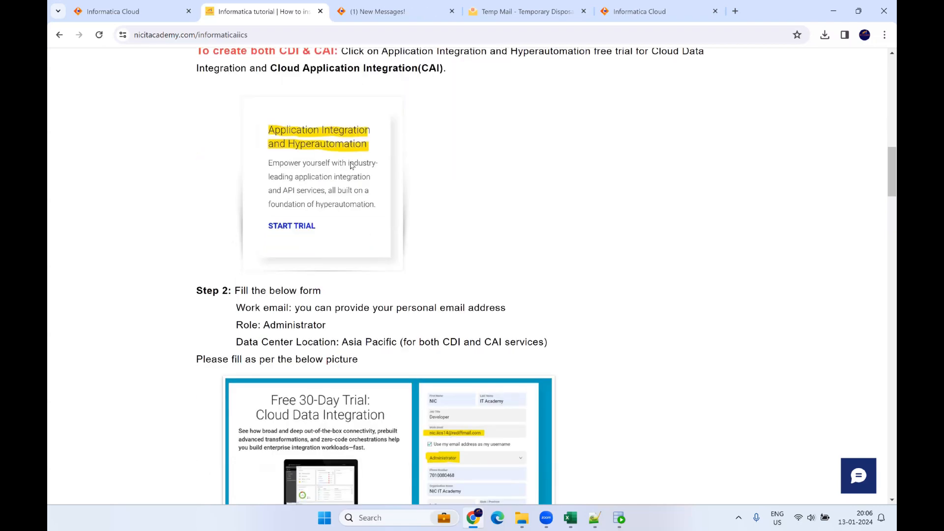
scroll(364, 226, "down", 2)
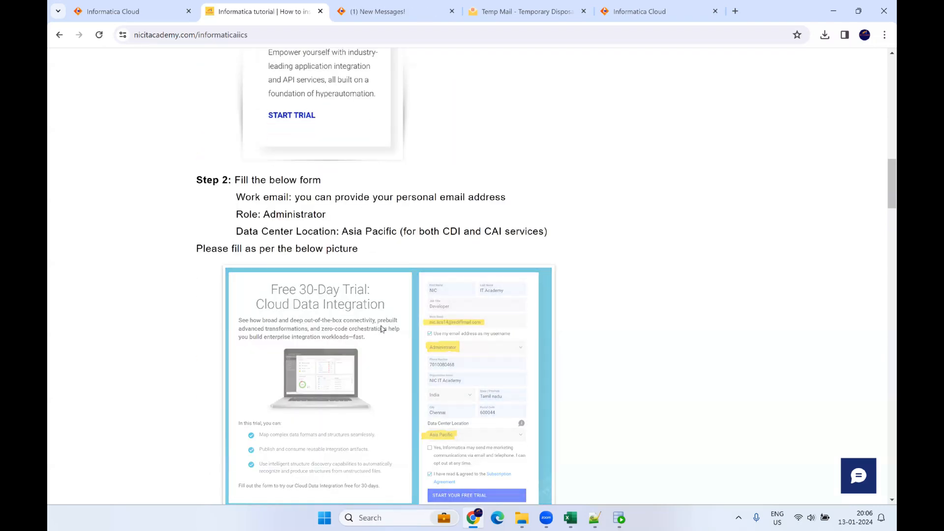
scroll(590, 305, "down", 2)
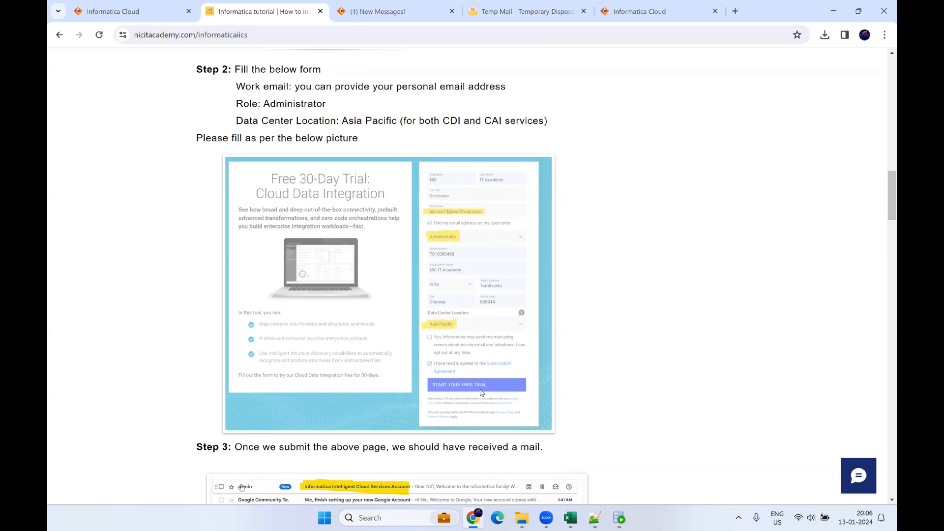
scroll(638, 356, "down", 1)
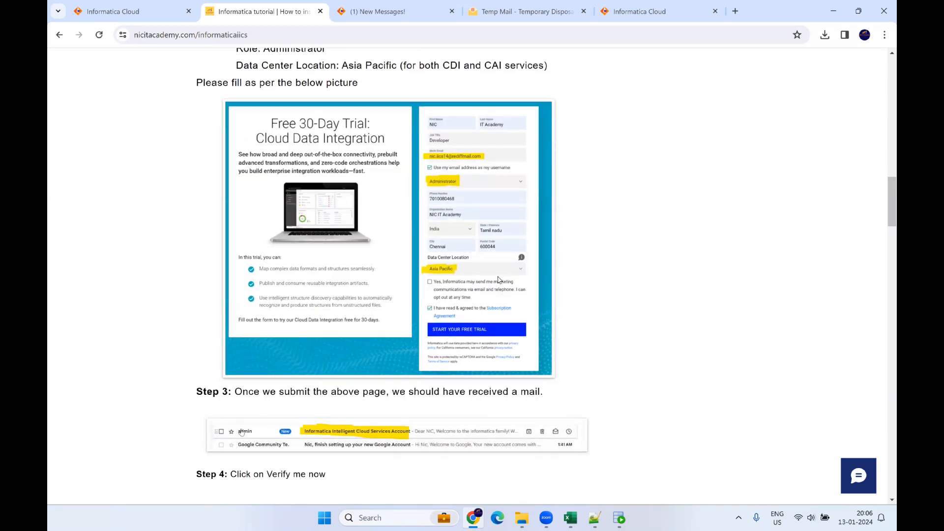
scroll(446, 366, "down", 1)
scroll(406, 430, "down", 2)
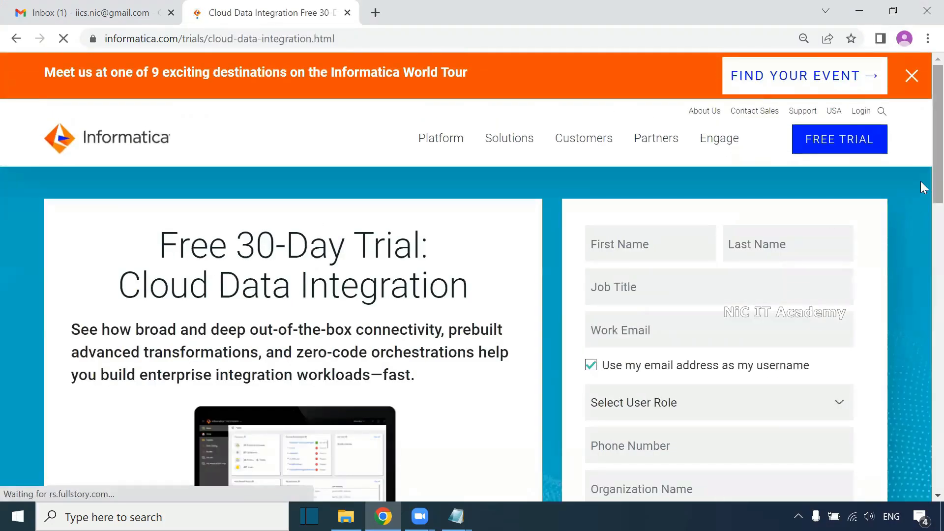
Step: Enter the first and last name in the trial sign-up form
scroll(921, 196, "down", 2)
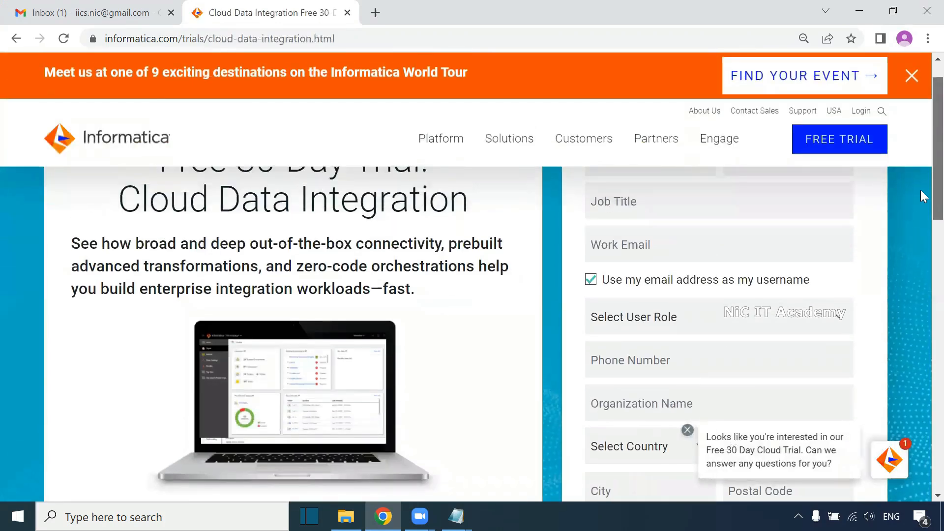
scroll(921, 197, "up", 1)
left_click(664, 225)
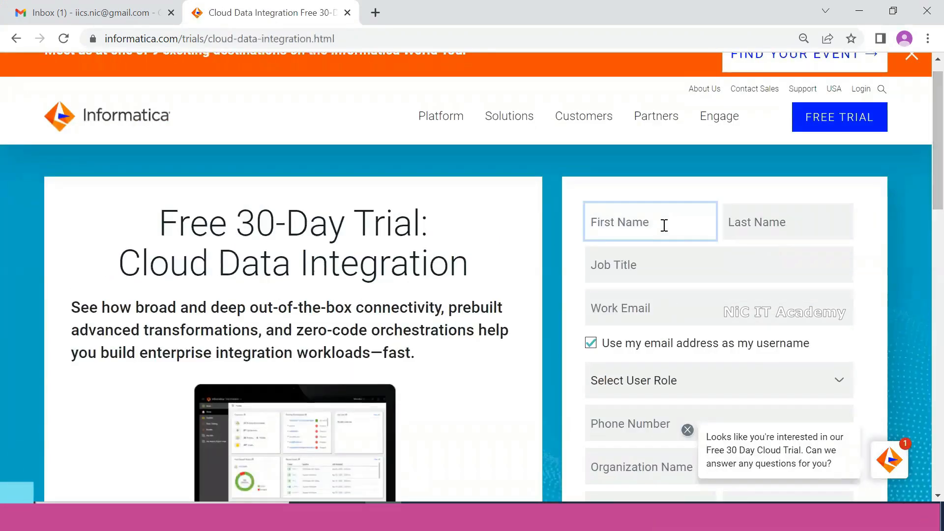
type("NIC")
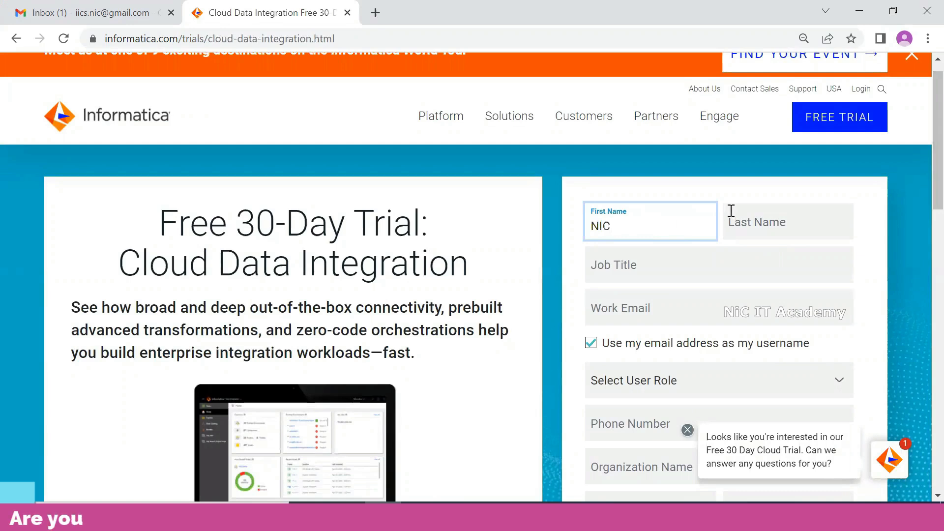
left_click(751, 224)
type("IT Academy")
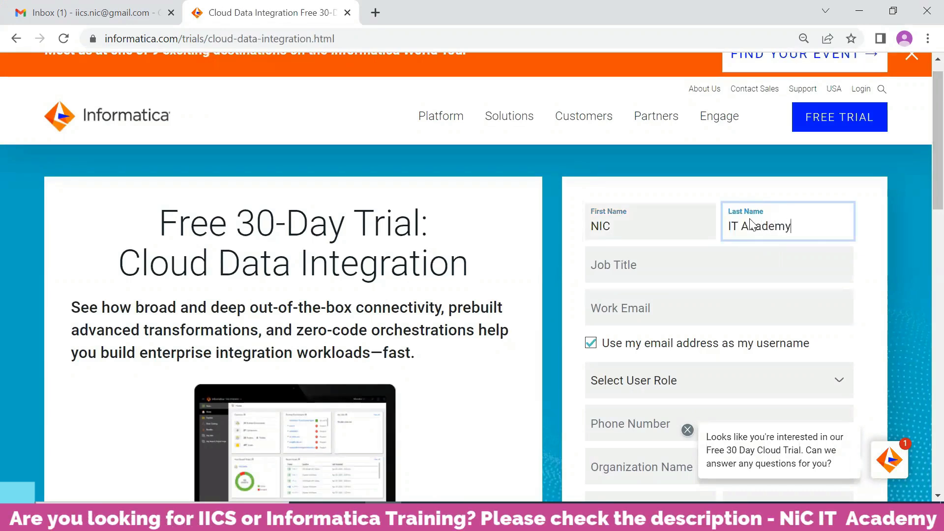
Step: Set the job title to 'ETL Developer' and enter the work e-mail address
left_click(691, 264)
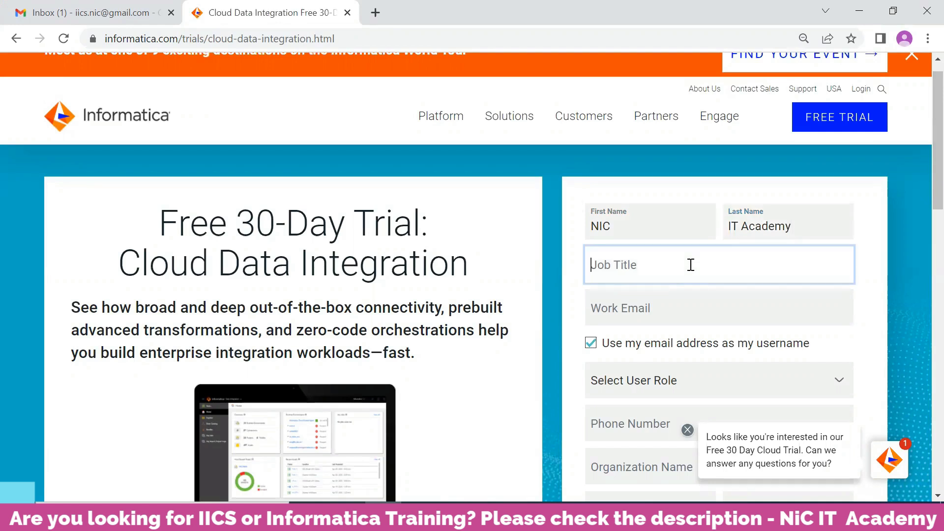
type("Ad")
key("BackSpace")
key("BackSpace")
type("ETL Developer")
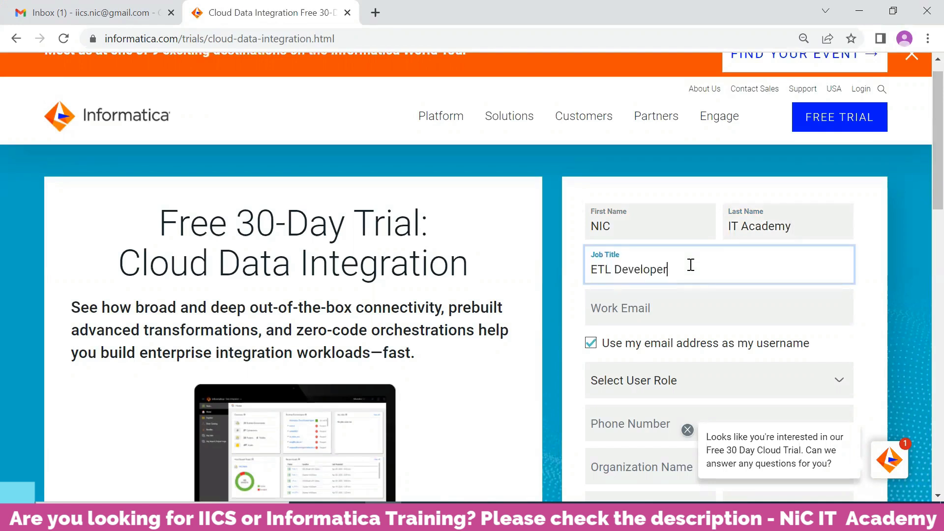
left_click(642, 310)
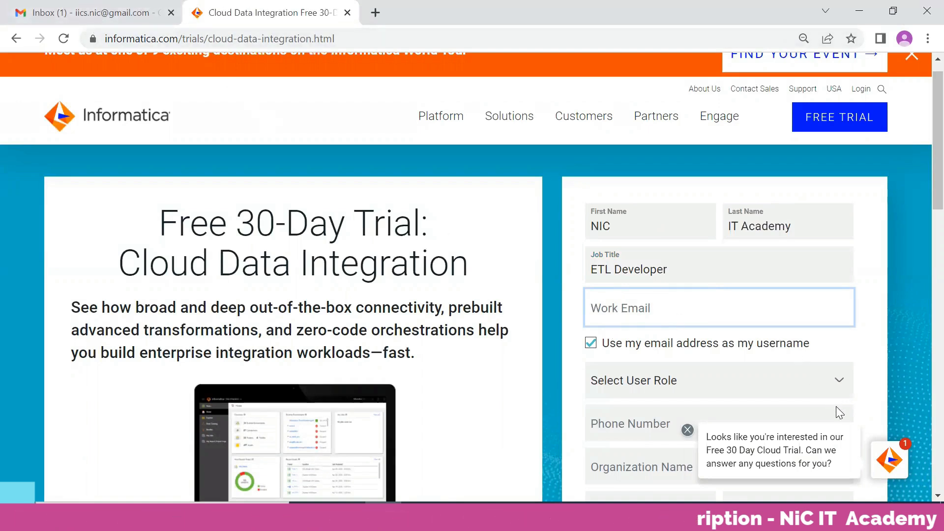
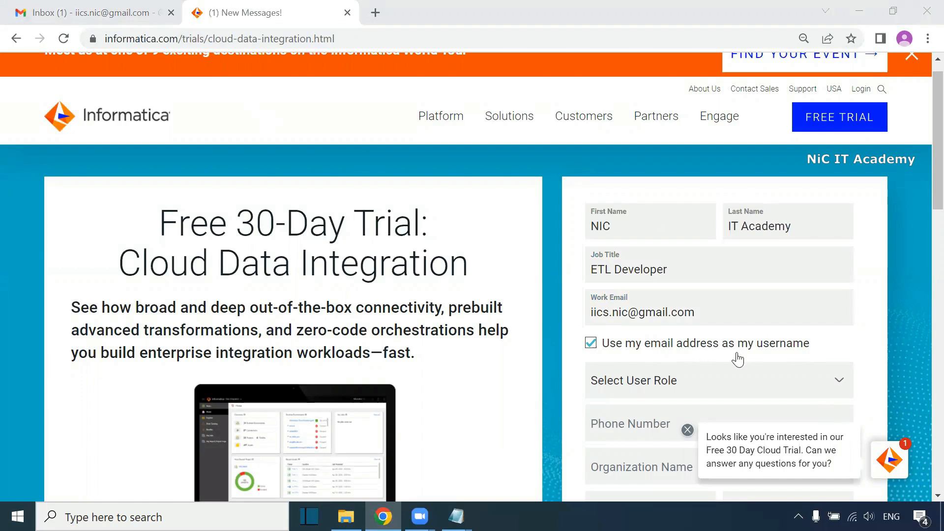
scroll(802, 352, "down", 3)
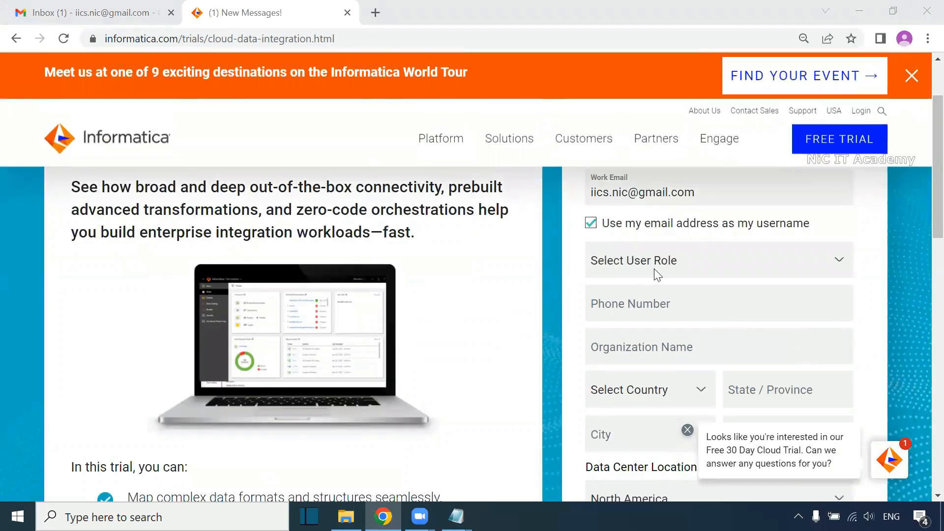
Step: Choose Administrator as the user role
left_click(666, 263)
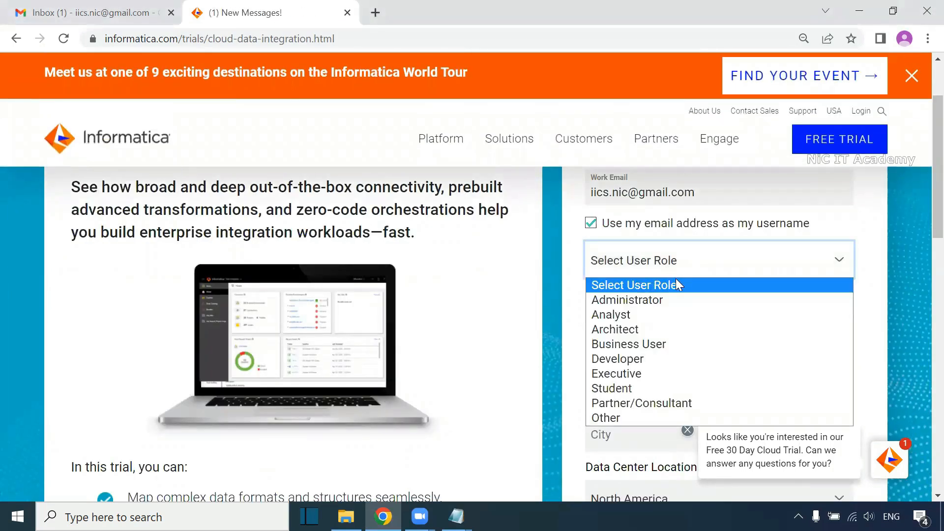
left_click(668, 295)
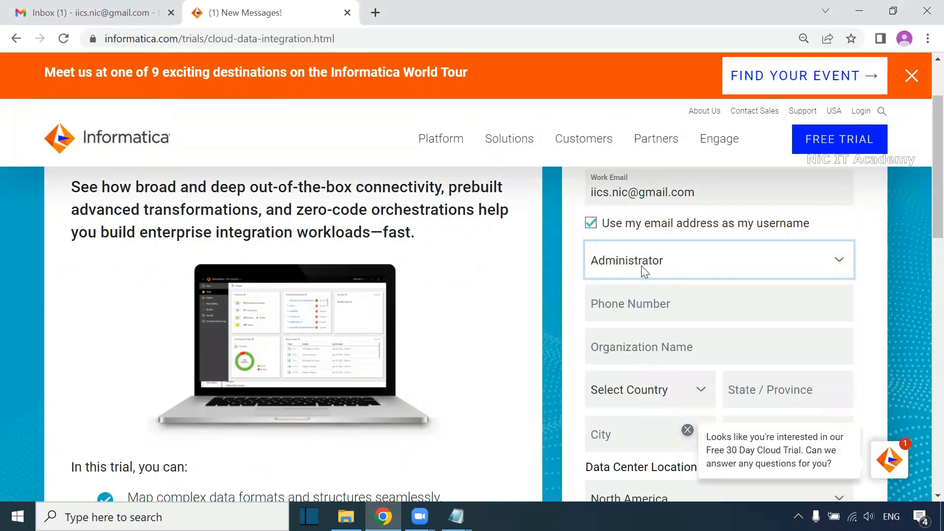
left_click(686, 272)
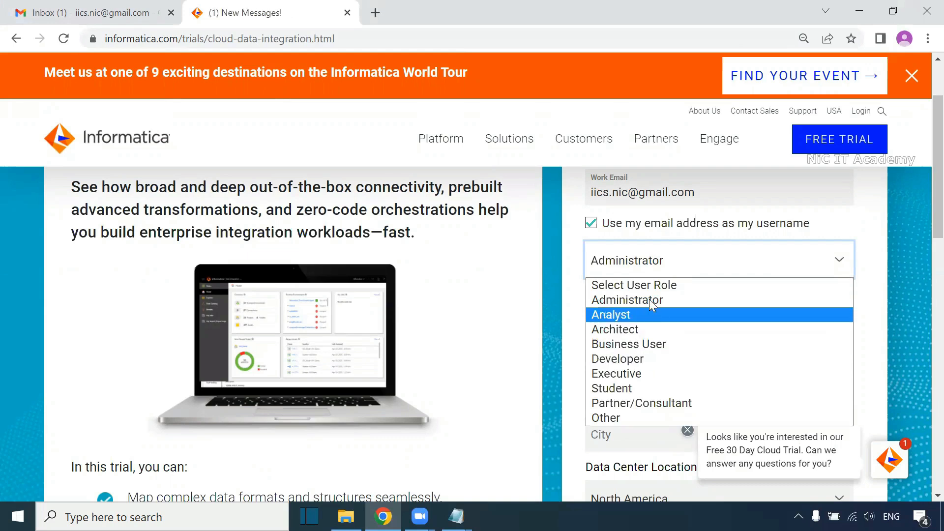
left_click(608, 273)
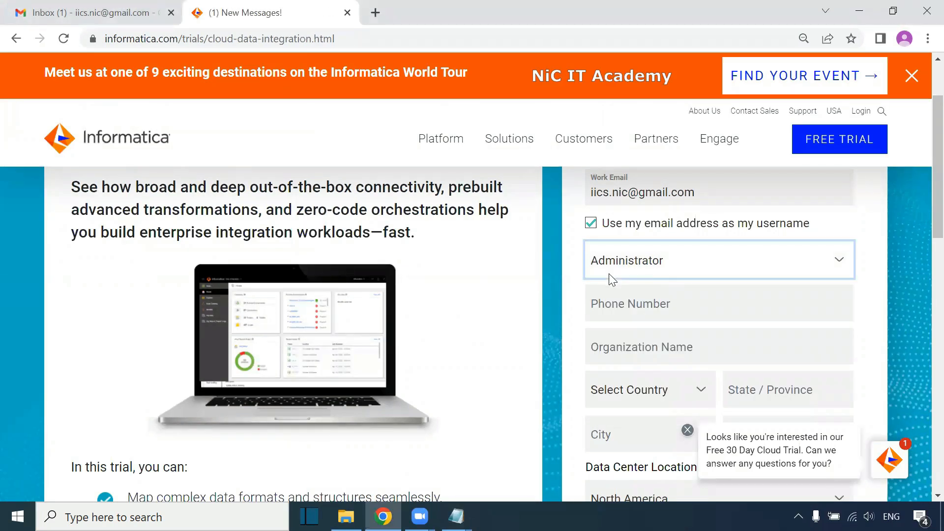
Step: Enter NIC IT Academy as the organisation name
left_click(632, 311)
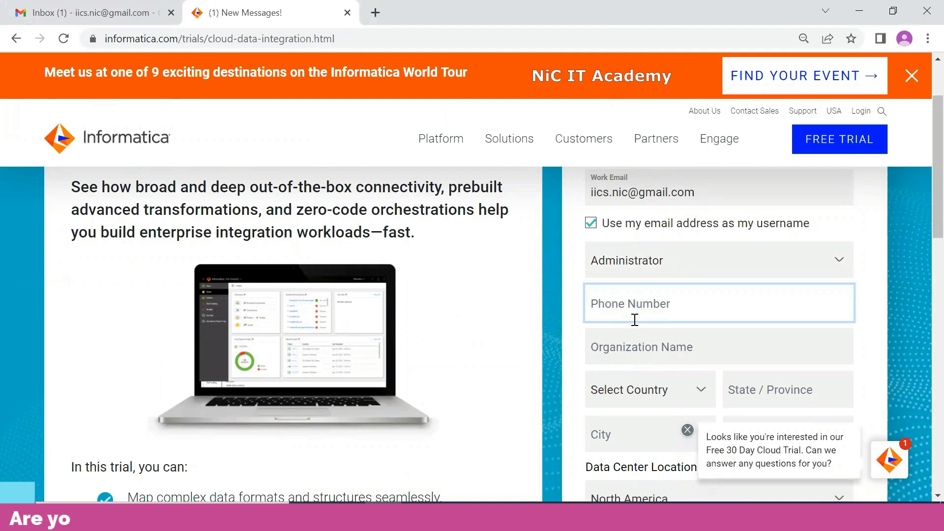
left_click(657, 351)
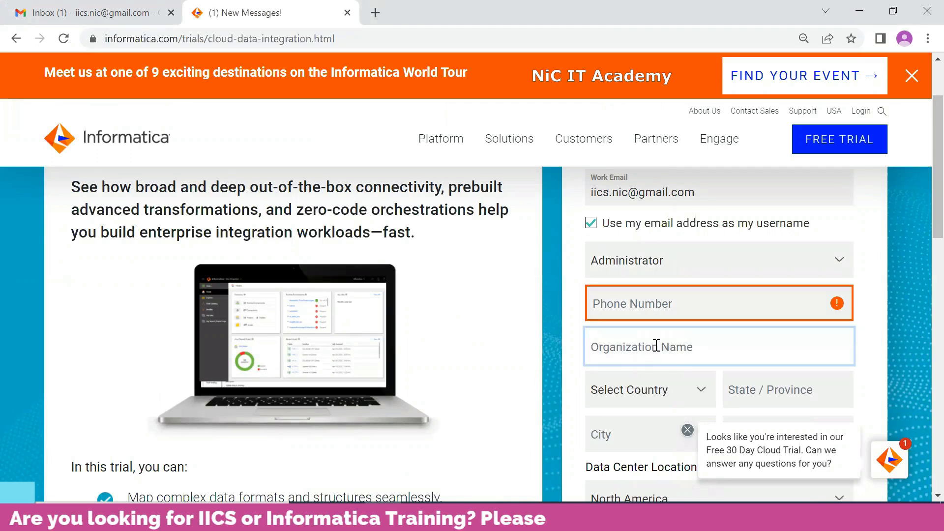
type("NIC IT Academy")
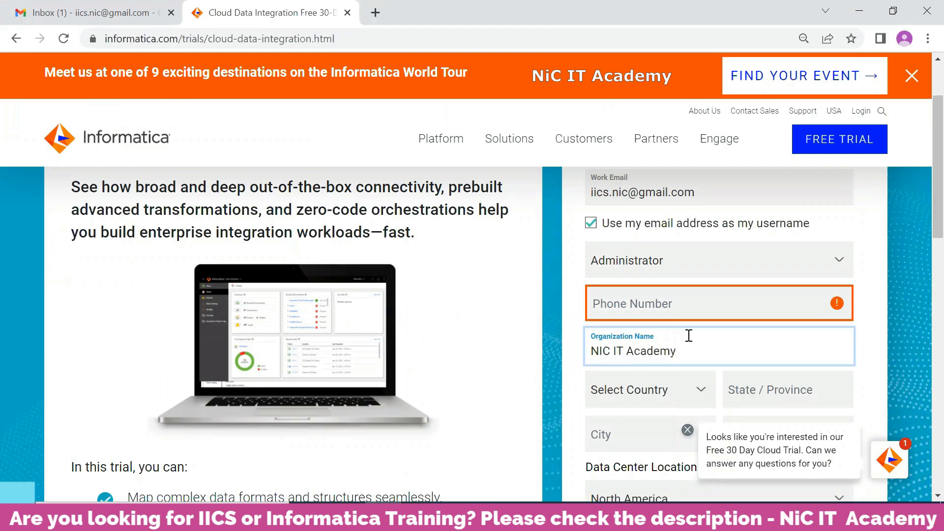
scroll(657, 346, "down", 1)
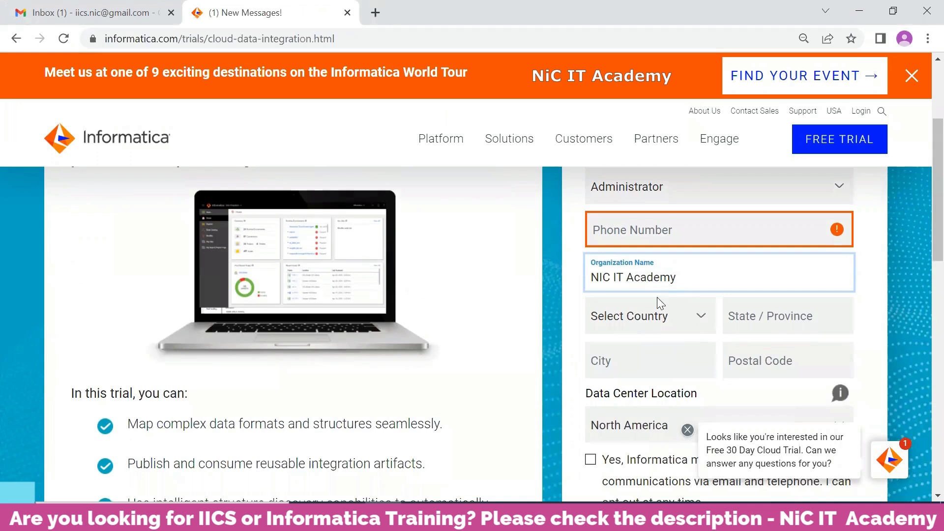
left_click(687, 430)
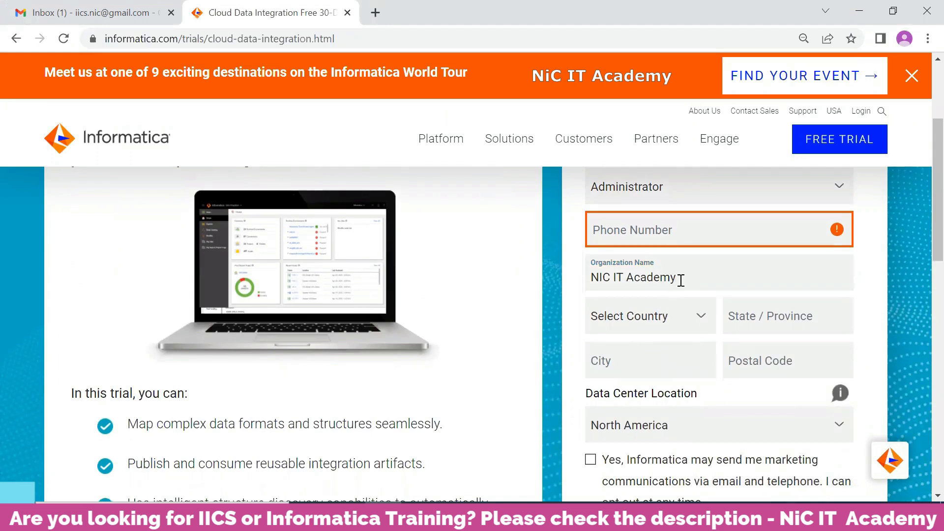
Step: Select India as the country
left_click(665, 328)
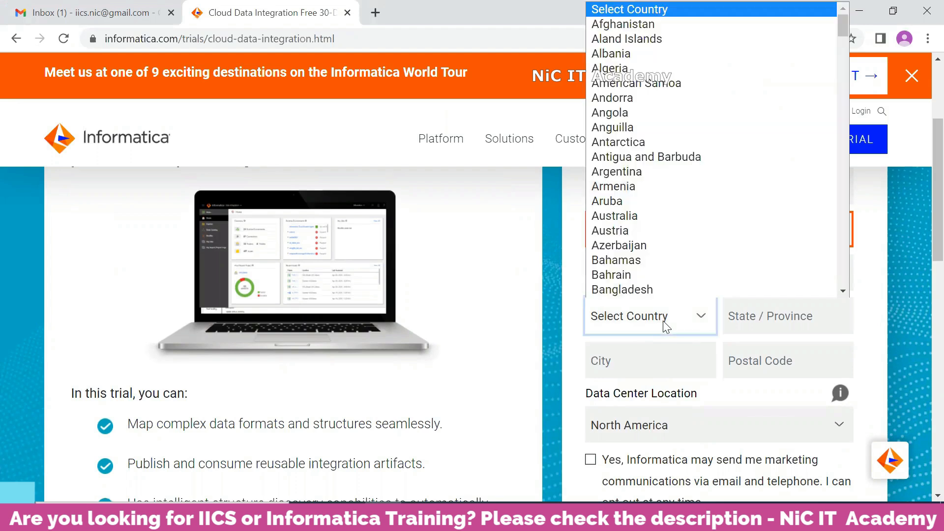
scroll(672, 290, "down", 1)
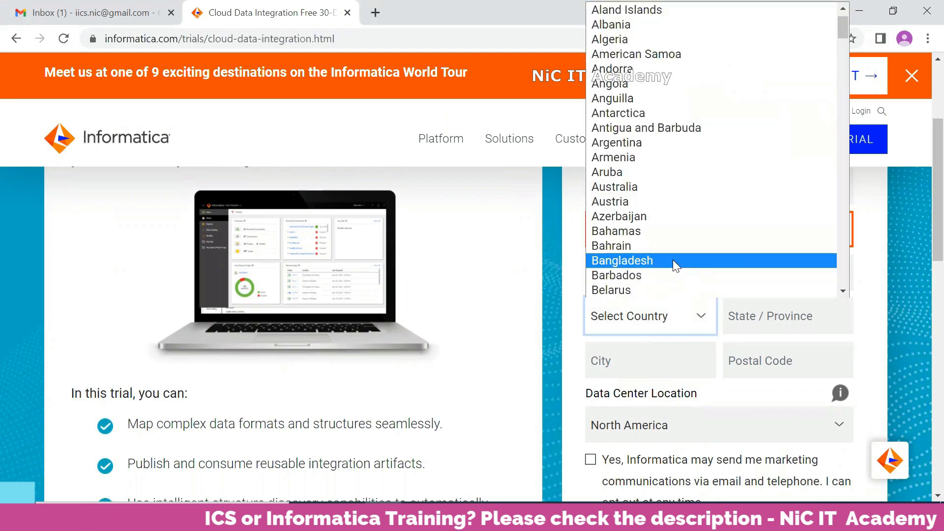
type("in")
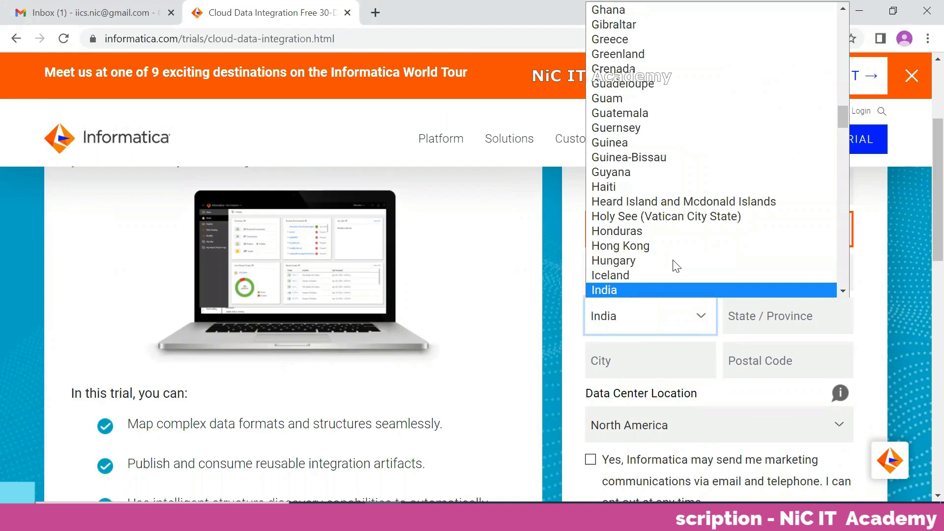
left_click(666, 291)
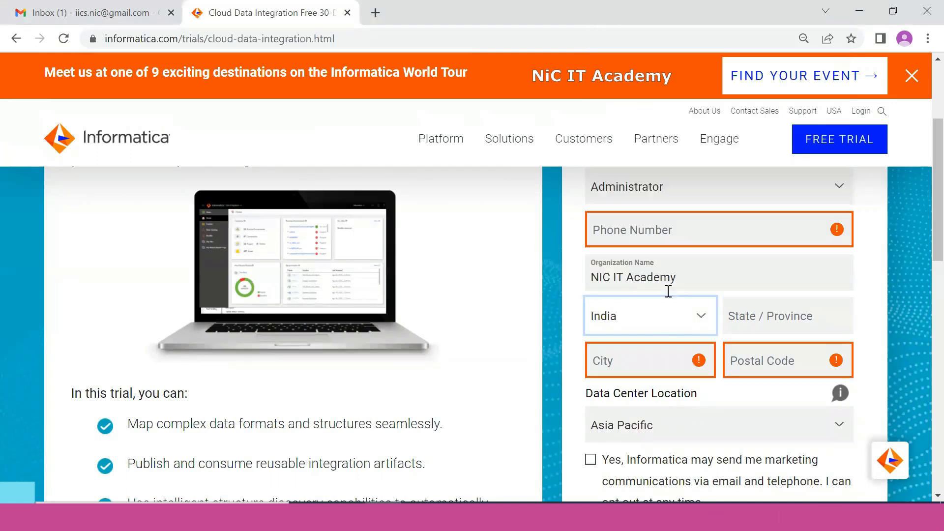
left_click(738, 320)
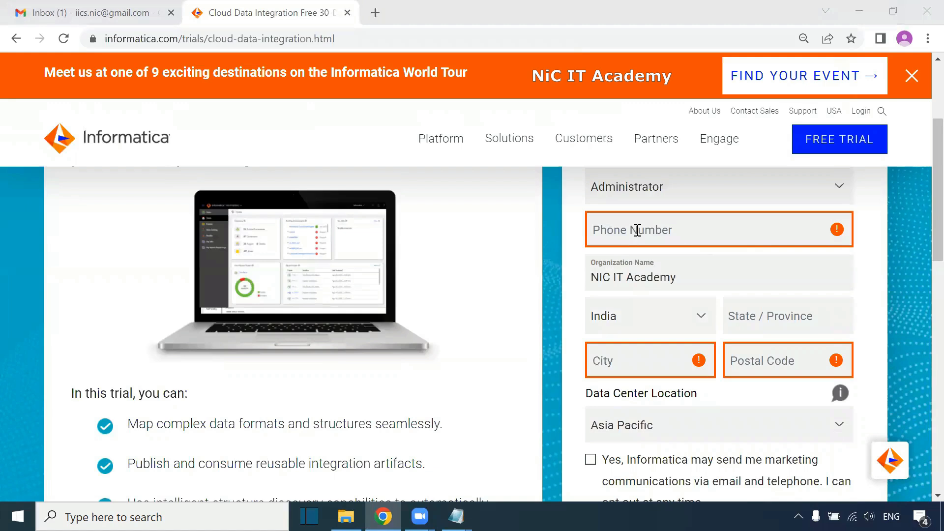
Step: Paste the contact phone number into the phone field
left_click(663, 232)
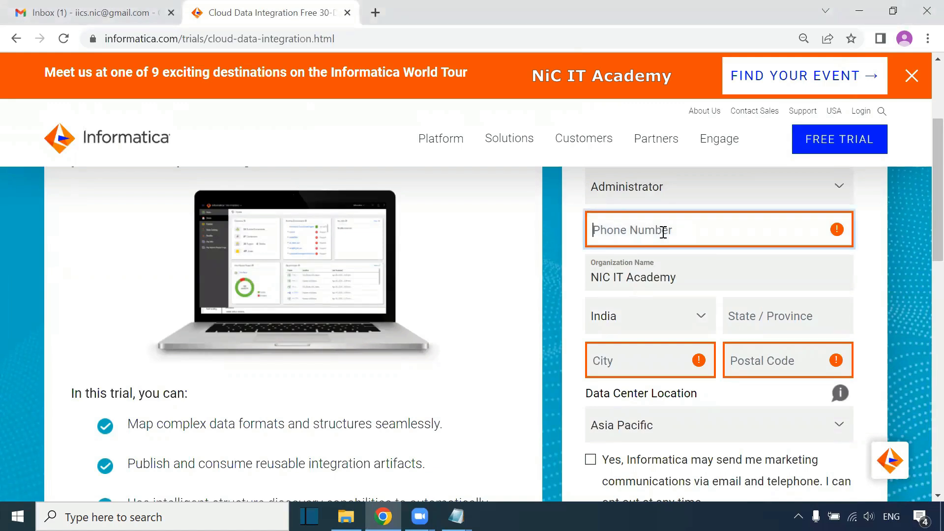
key("ctrl+v")
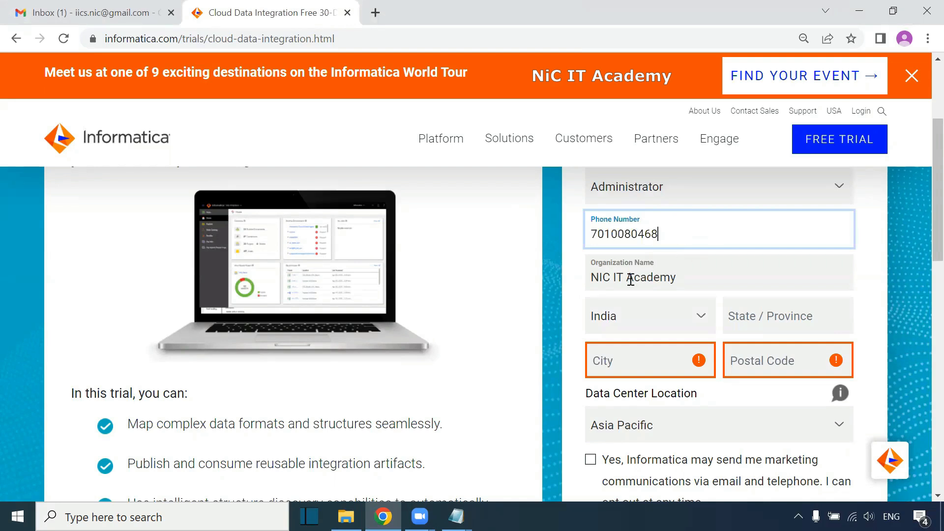
left_click(770, 325)
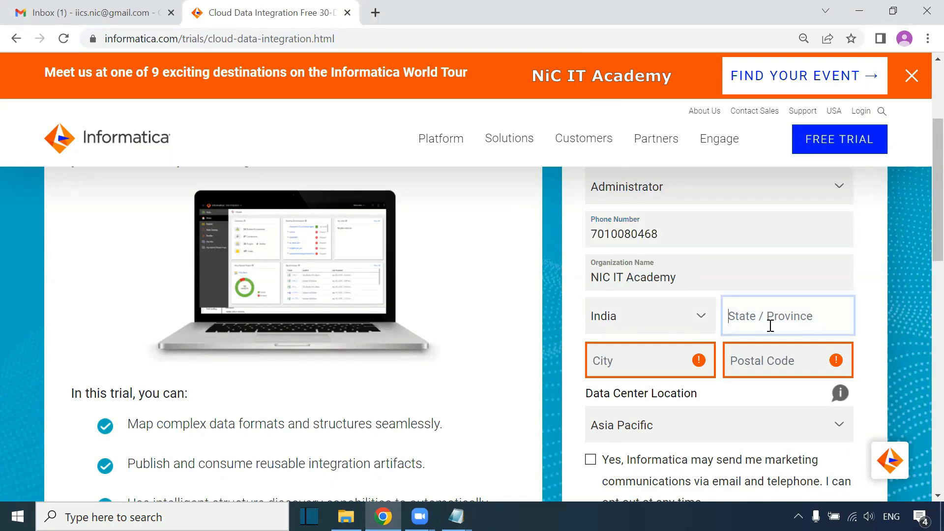
left_click(645, 368)
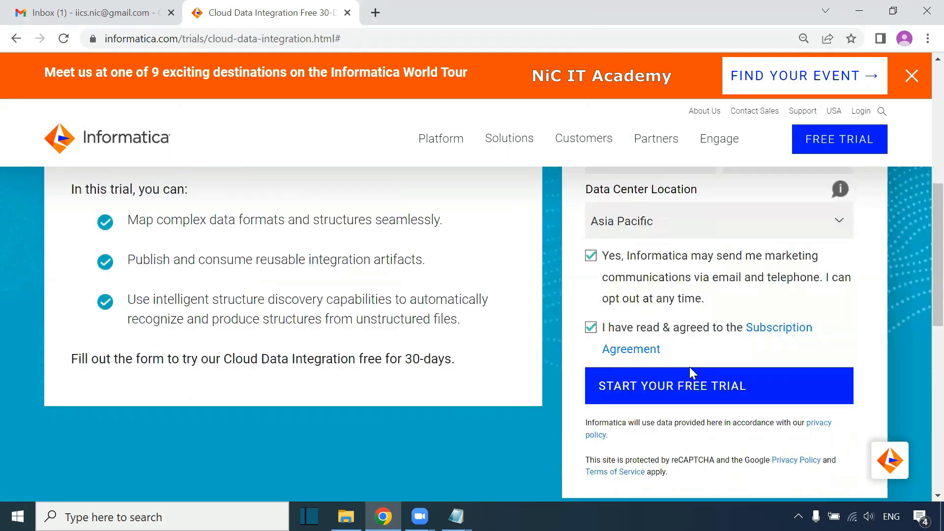
scroll(689, 373, "down", 1)
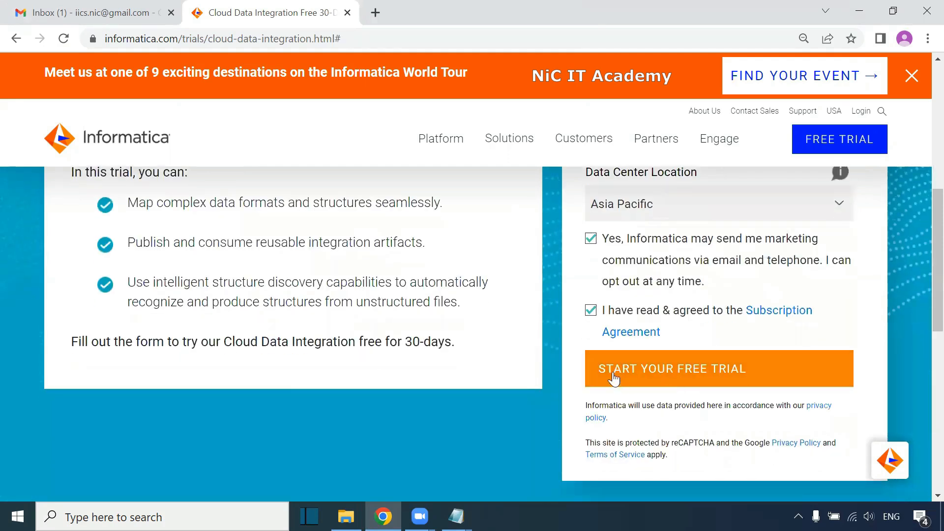
Step: Submit START YOUR FREE TRIAL and read the congratulations and check-your-inbox message
left_click(695, 378)
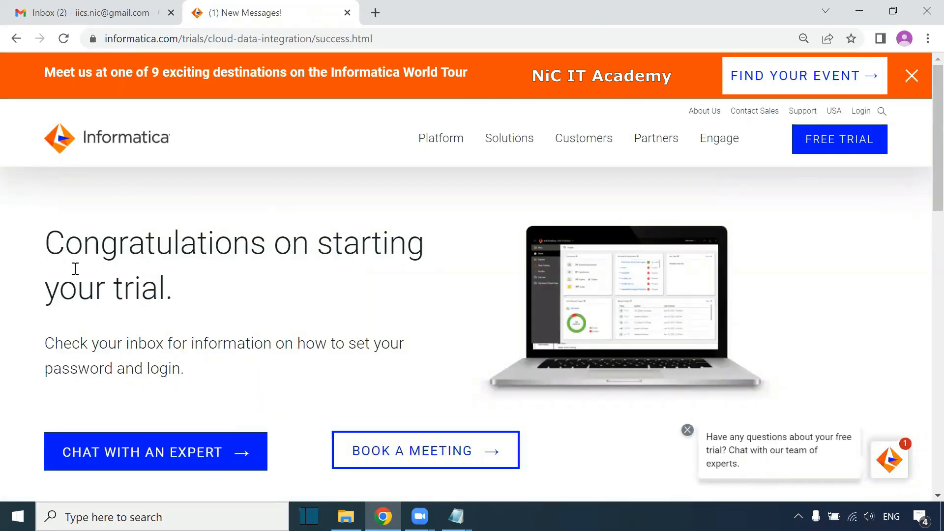
left_click_drag(140, 286, 164, 285)
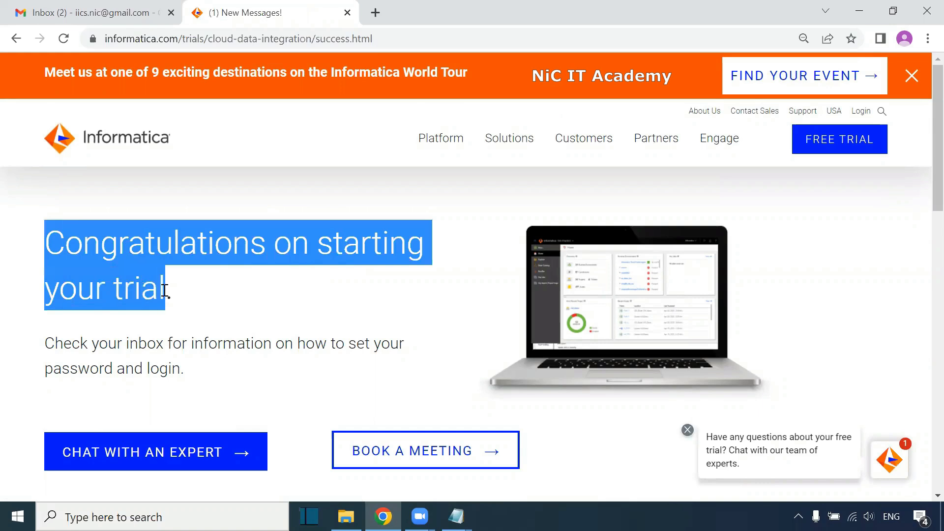
left_click(297, 254)
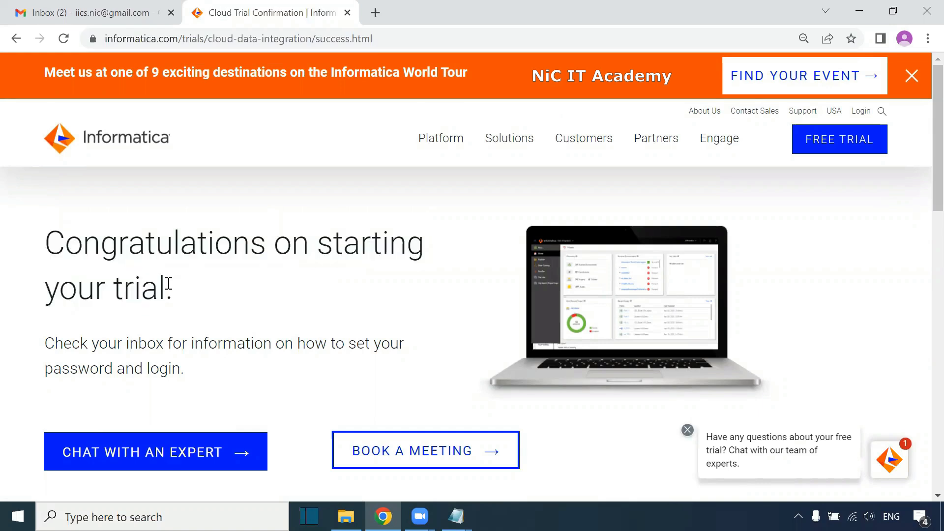
left_click_drag(48, 345, 180, 361)
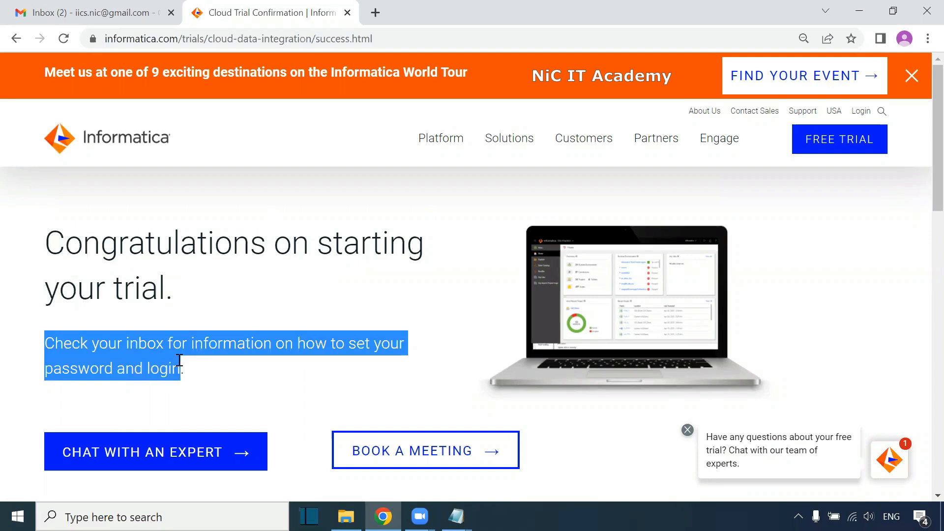
Step: Verify the account through the 'Verify me now' link in Informatica's welcome email in Gmail
left_click(107, 15)
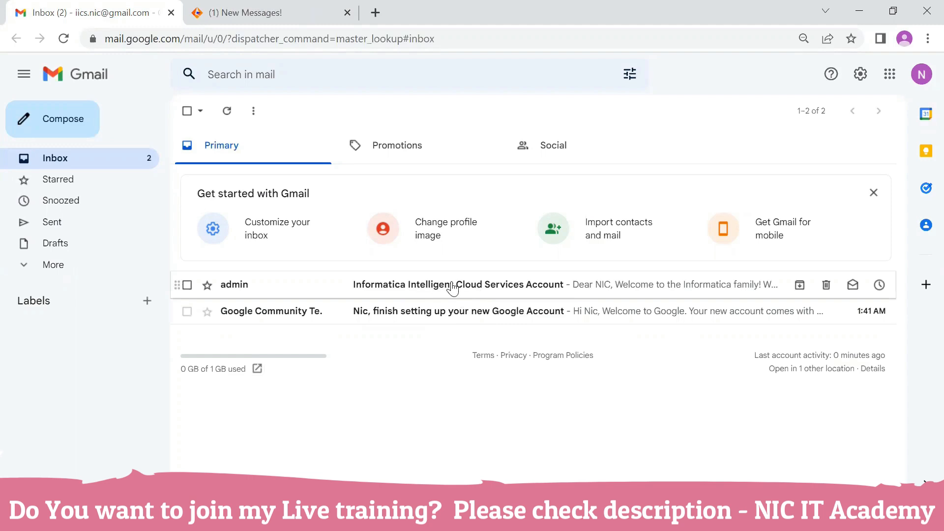
left_click(486, 290)
scroll(709, 339, "down", 3)
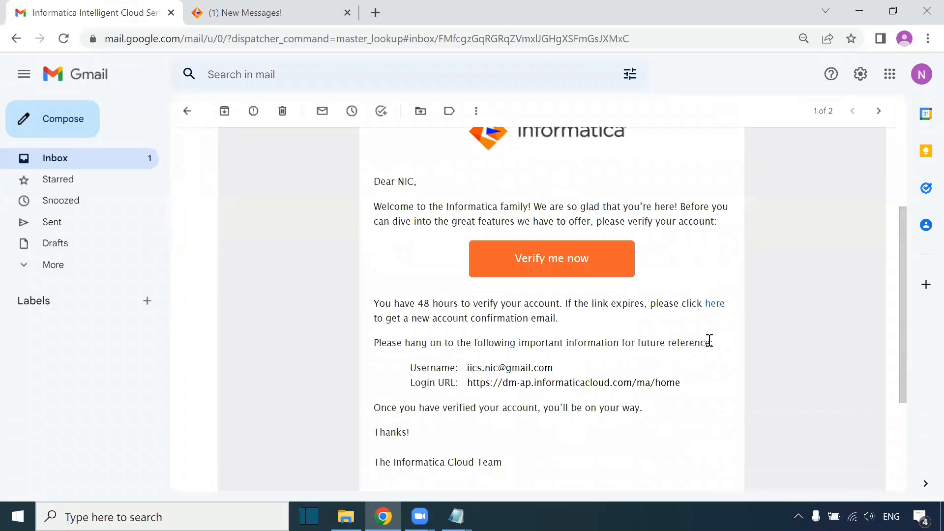
left_click(589, 262)
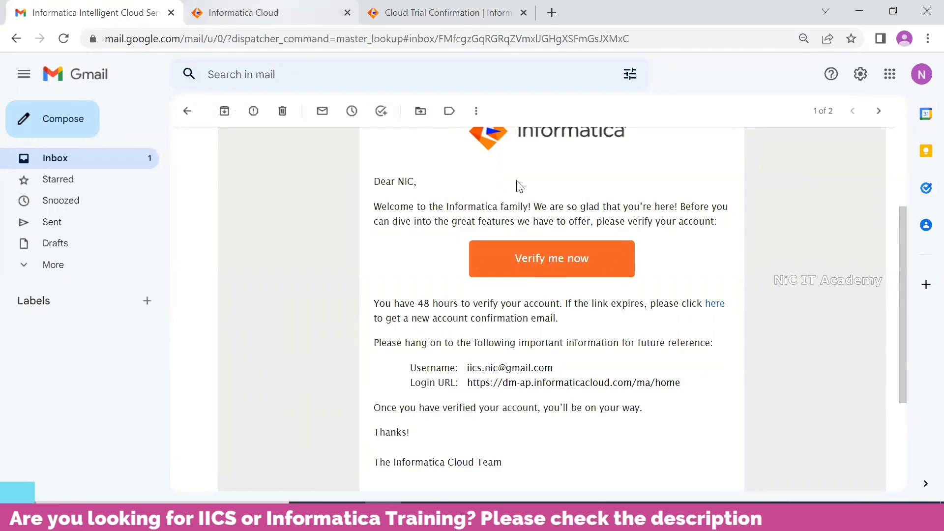
left_click(258, 22)
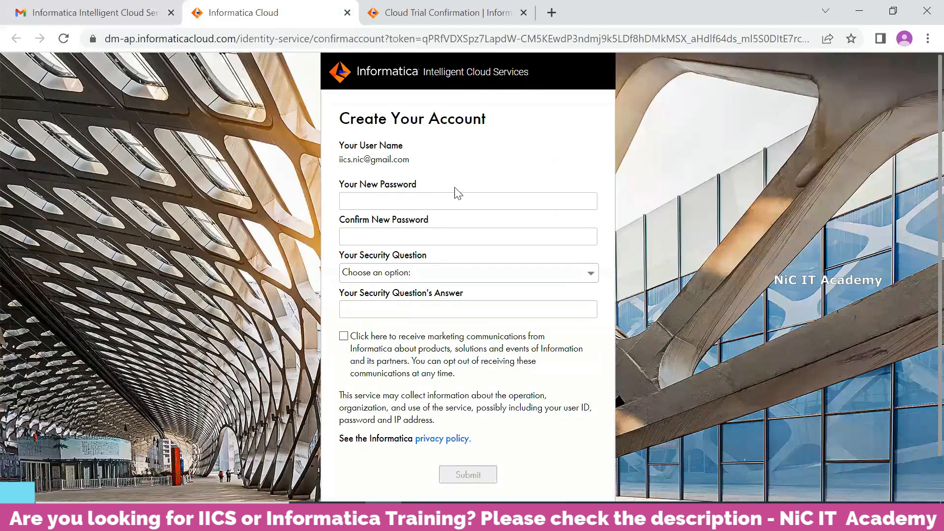
Step: Enter and confirm the new account password
left_click(393, 205)
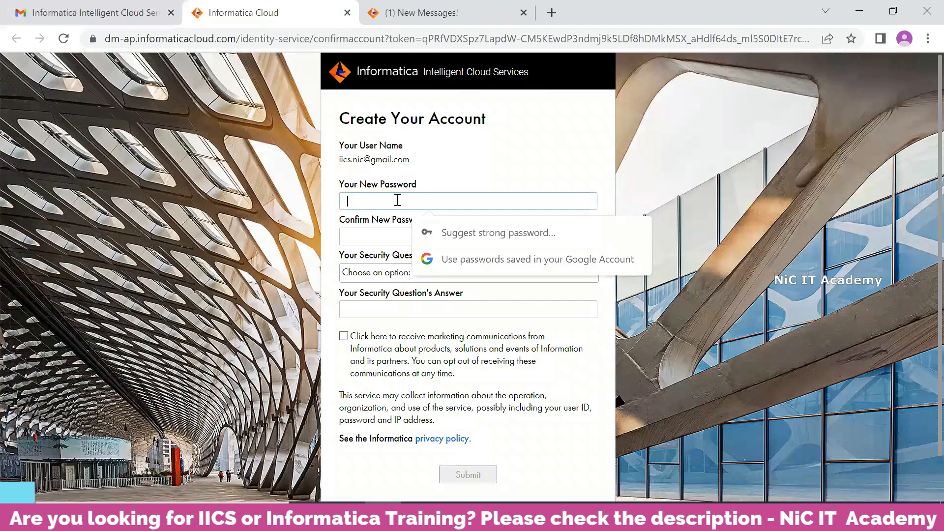
type("***")
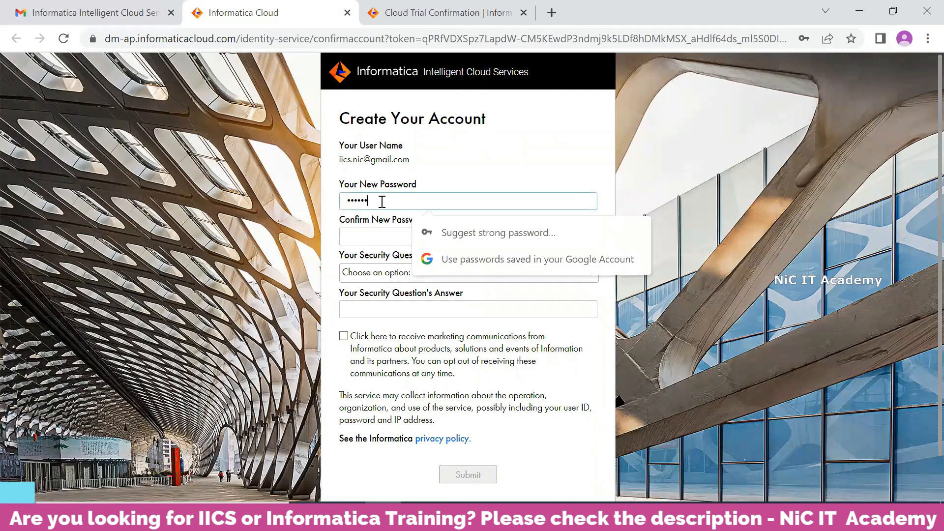
type("**")
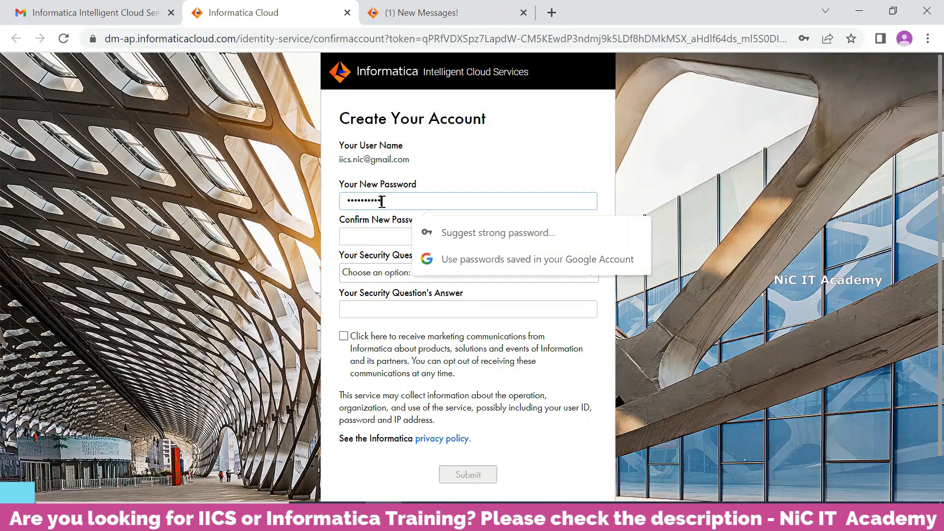
key("Tab")
type("**")
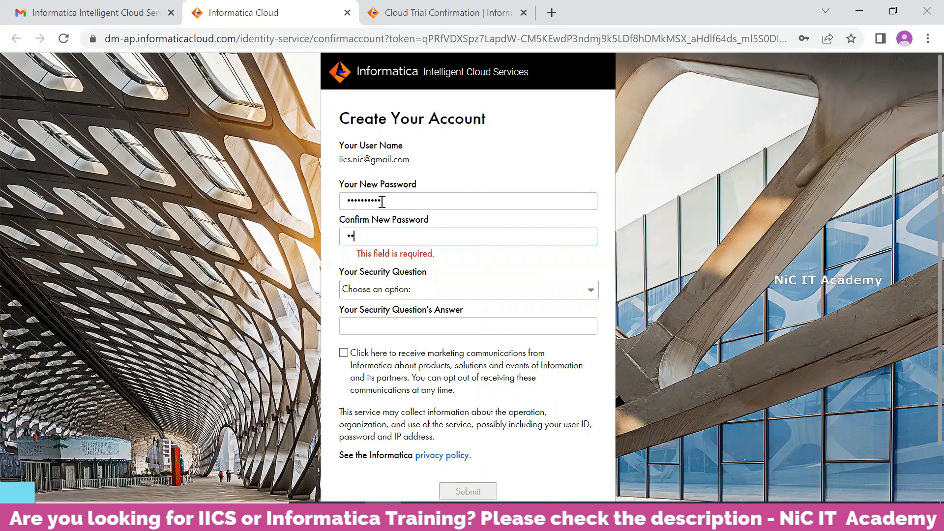
type("********")
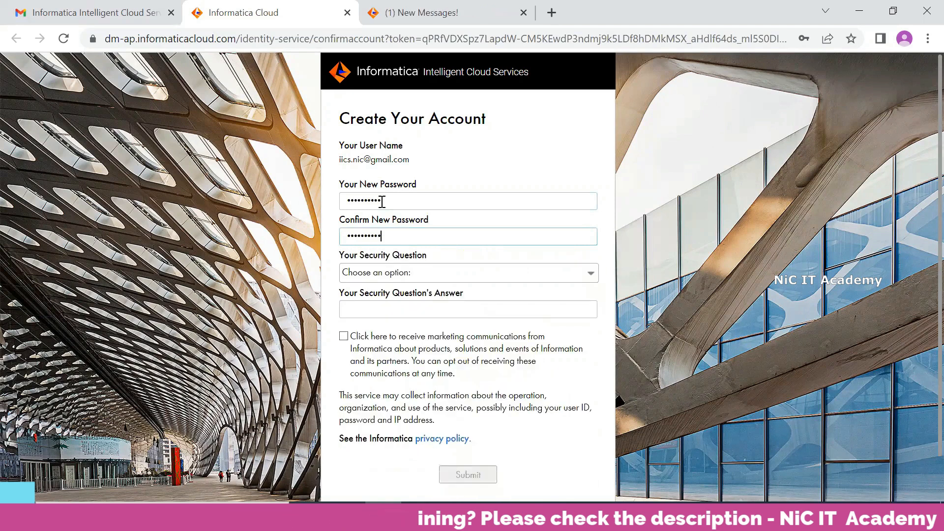
Step: Answer the first-job city security question, leave marketing unchecked, and submit
left_click(415, 273)
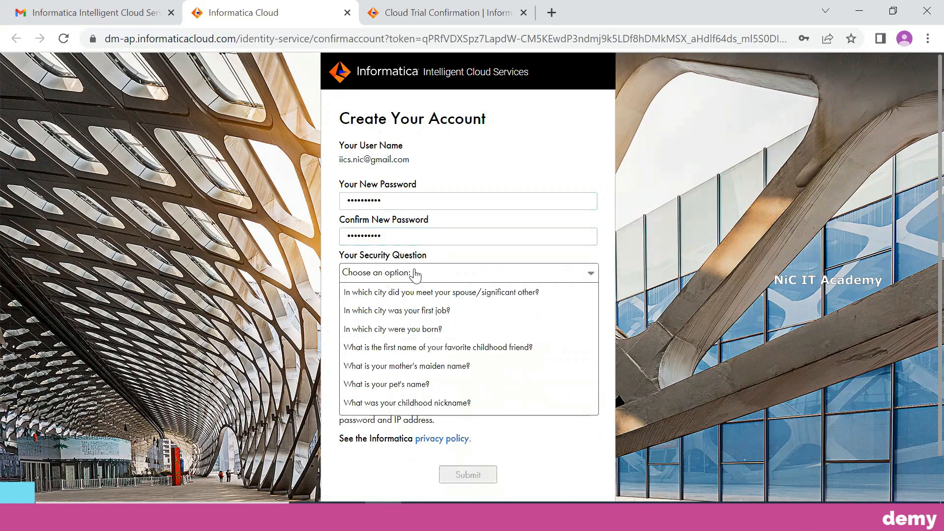
left_click(408, 311)
left_click(399, 312)
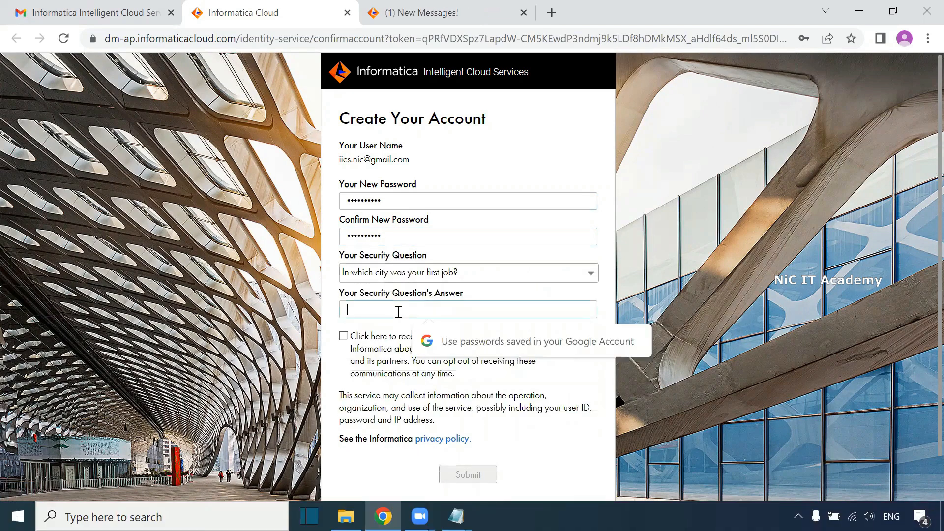
type("***")
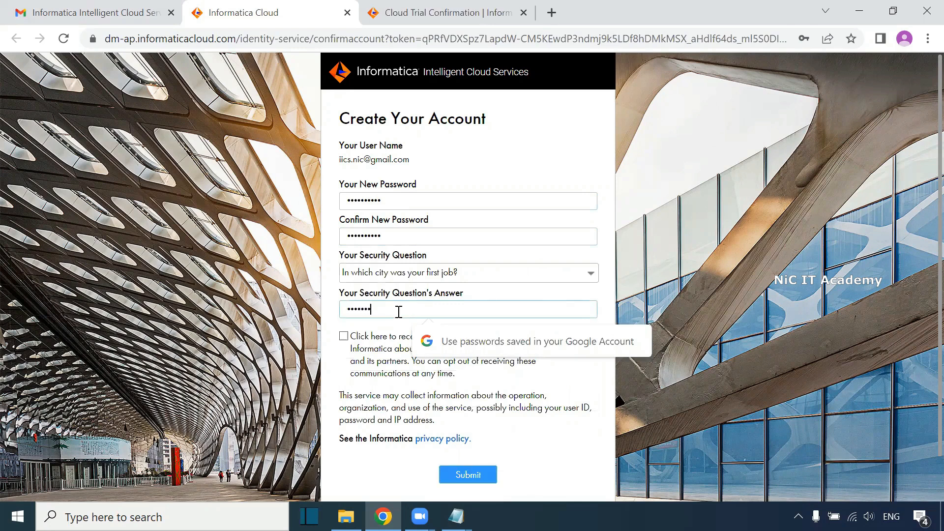
left_click(344, 356)
left_click(345, 355)
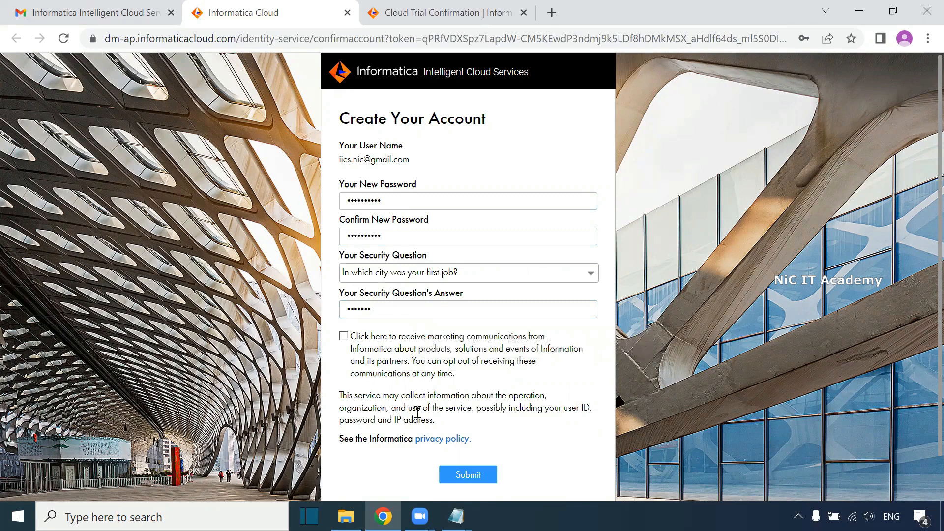
left_click(467, 474)
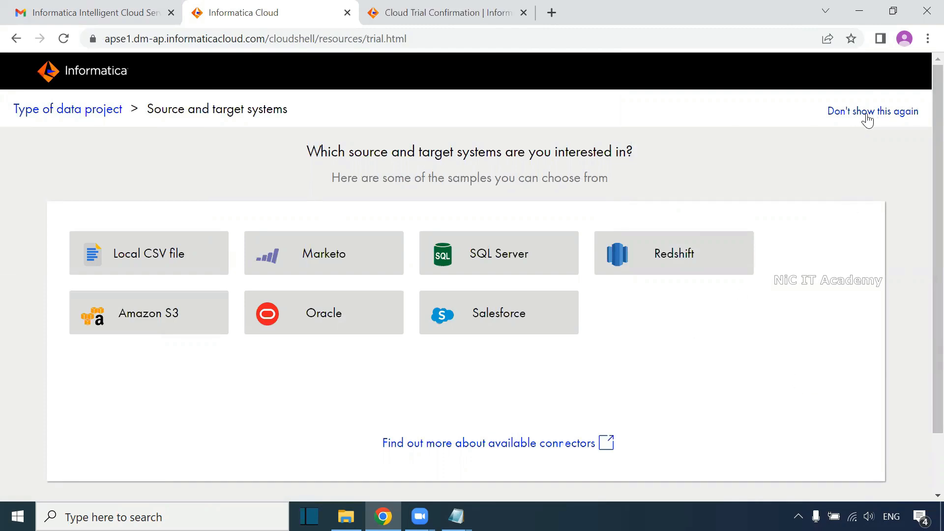
Step: Skip the trial questionnaire permanently and decline periodic product update emails
left_click(893, 117)
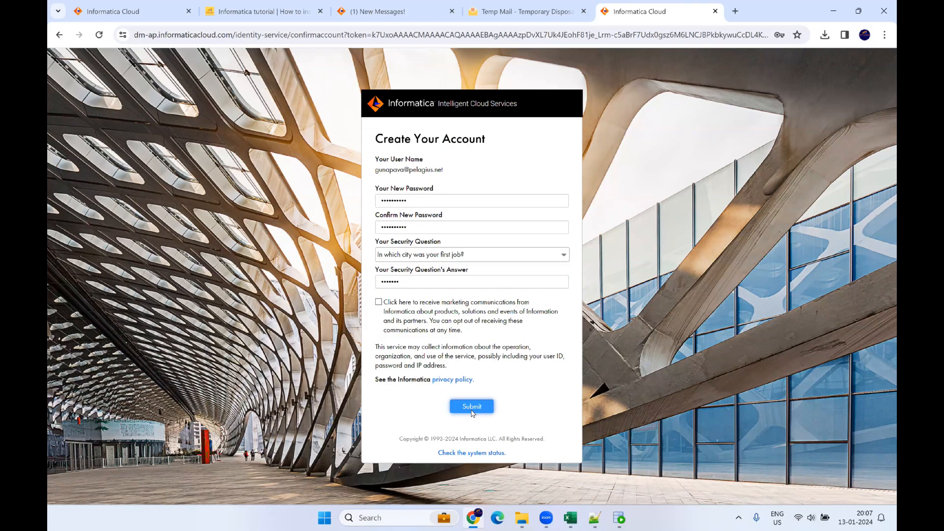
left_click(471, 408)
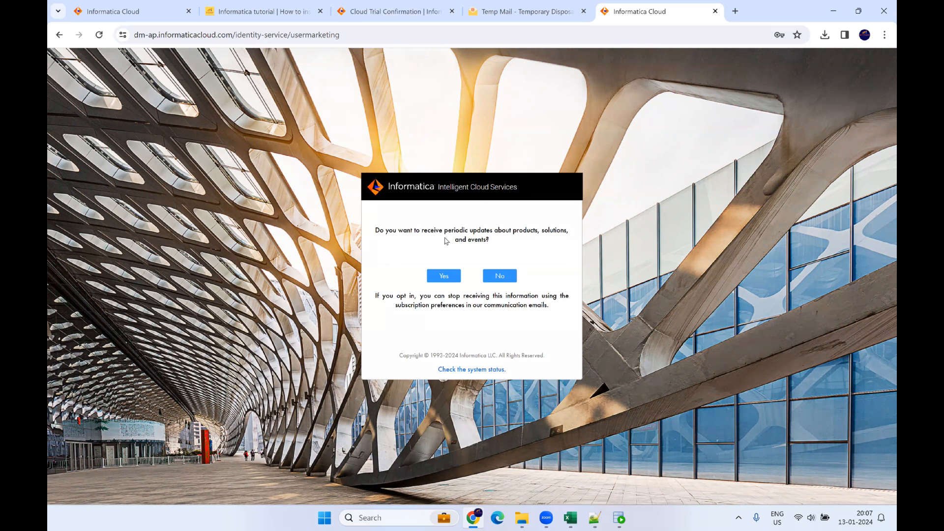
left_click(503, 279)
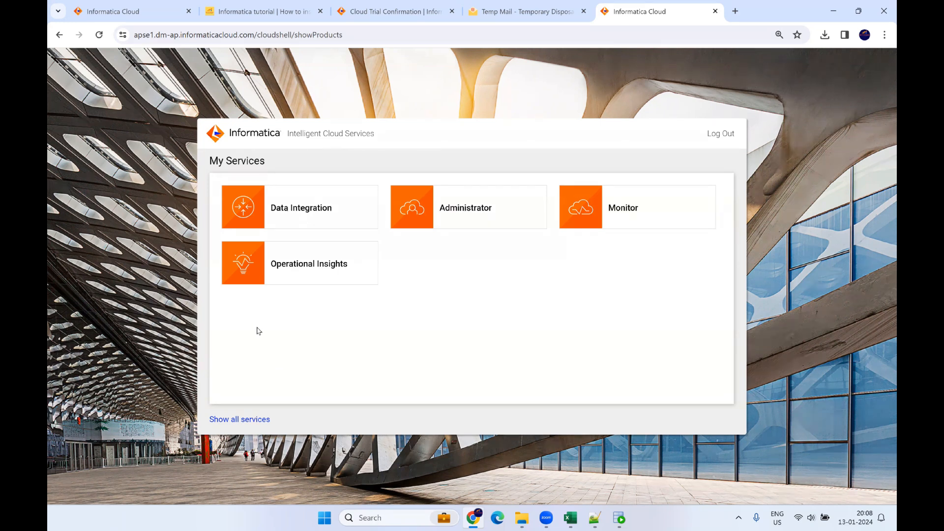
left_click(261, 11)
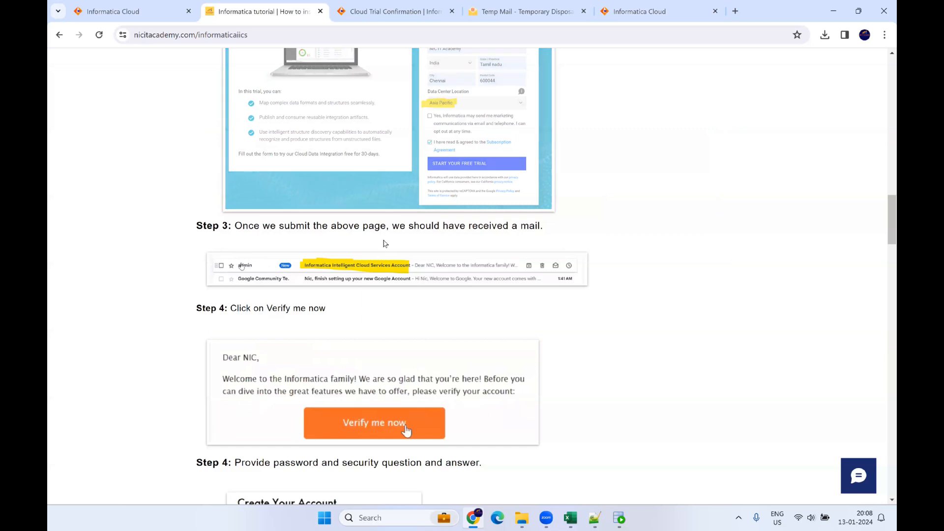
scroll(421, 294, "up", 10)
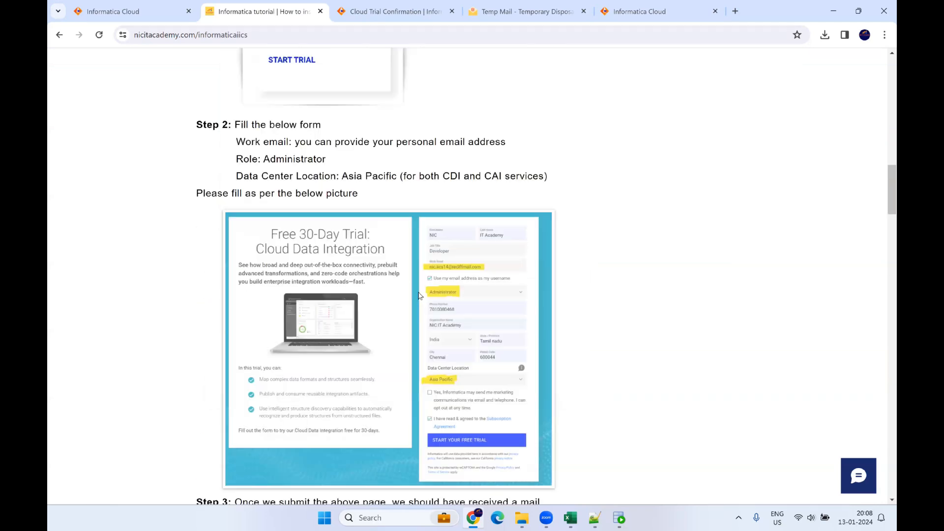
scroll(420, 296, "up", 2)
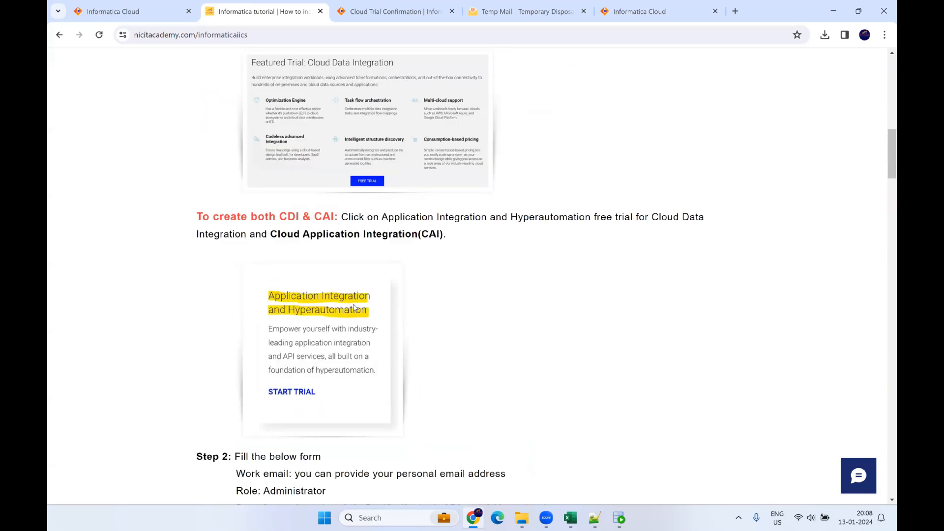
left_click(649, 12)
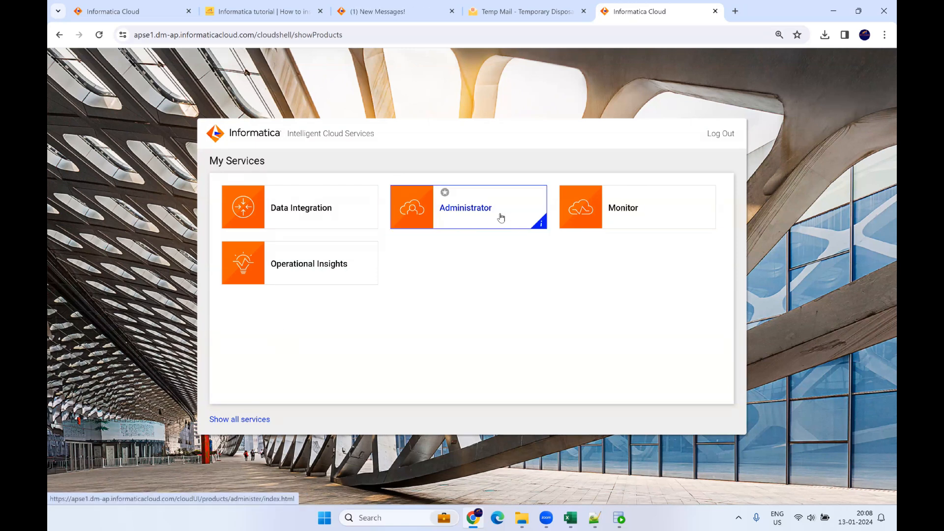
Step: Go to Administrator's Runtime Environments, which lists only the Hosted Agent, and bring up Download Secure Agent
left_click(483, 214)
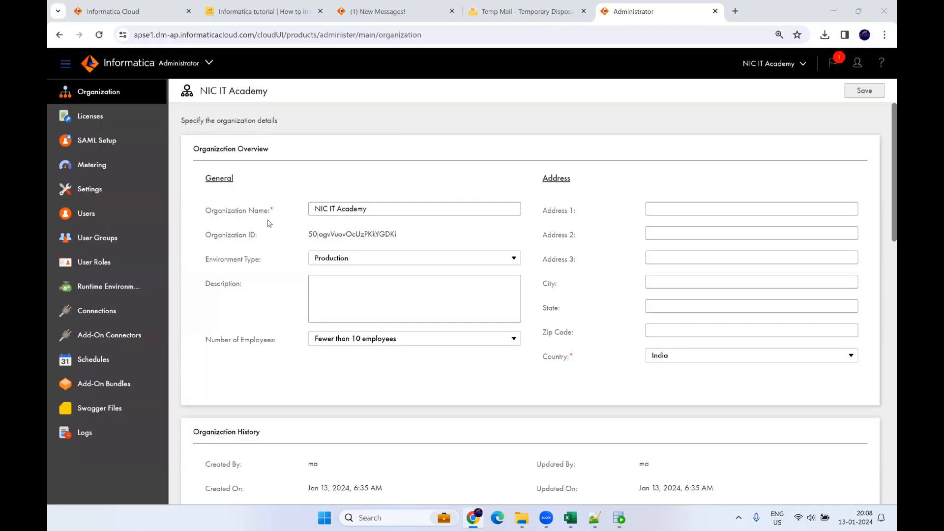
left_click(133, 294)
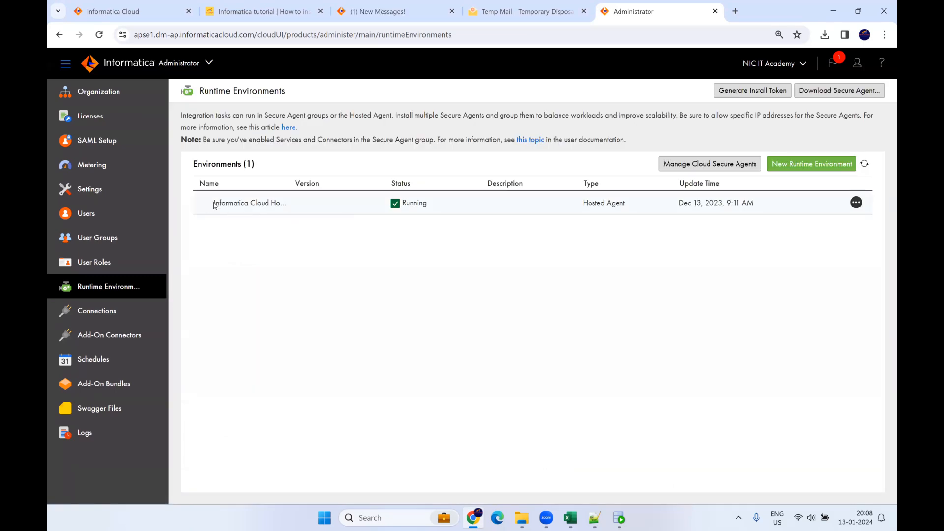
left_click_drag(214, 205, 281, 203)
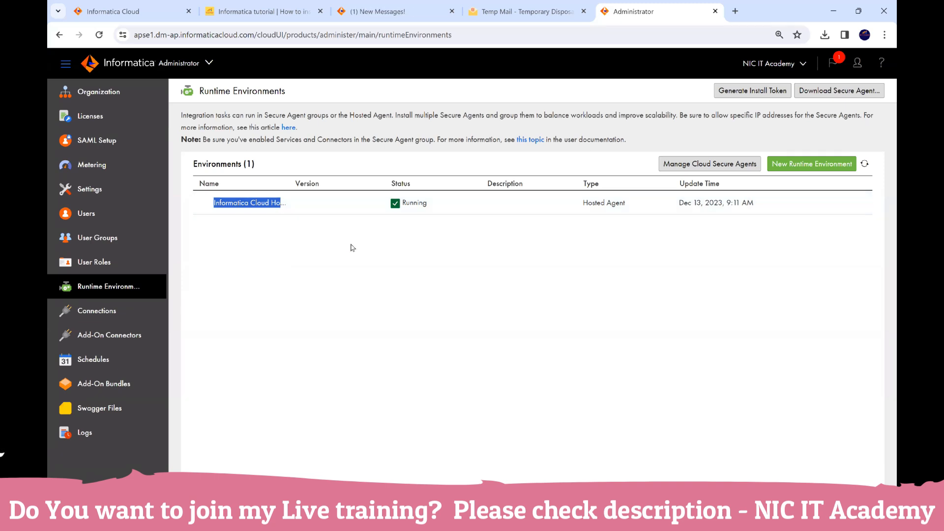
left_click(362, 230)
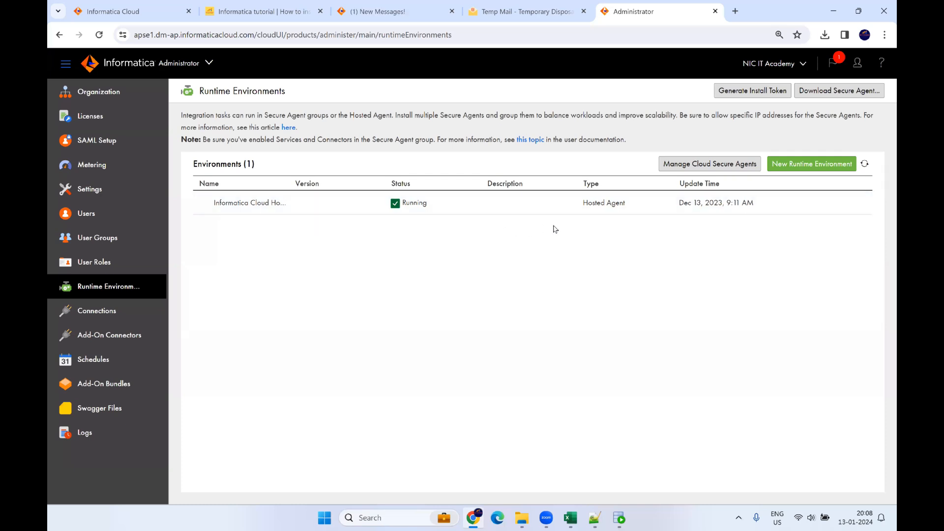
left_click(851, 93)
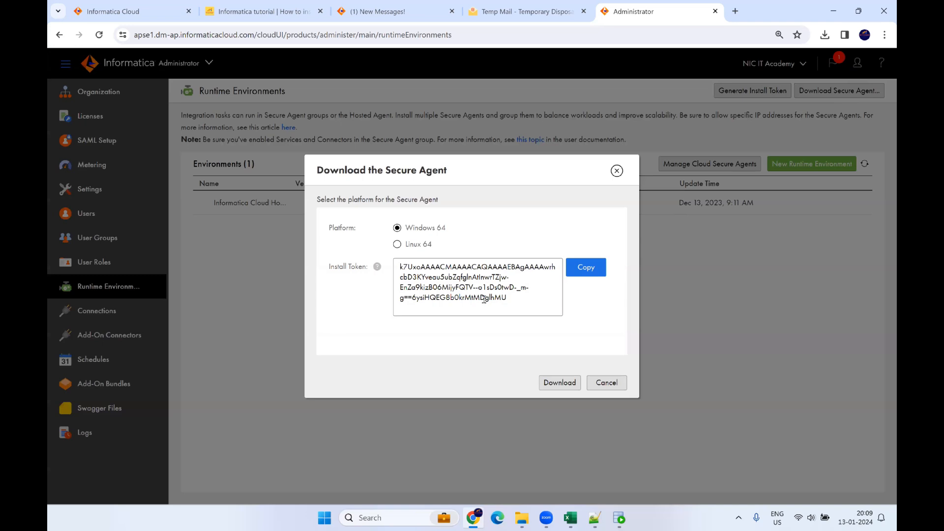
Step: Copy the install token and download the Windows 64 Secure Agent installer
left_click(585, 270)
left_click(557, 384)
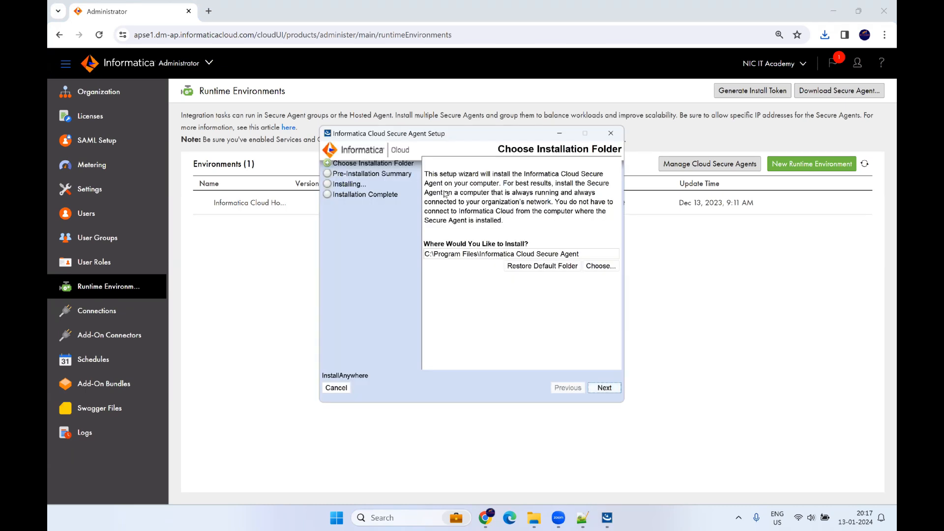
Step: Accept the default install folder C:\Program Files\Informatica Cloud Secure Agent
left_click(604, 387)
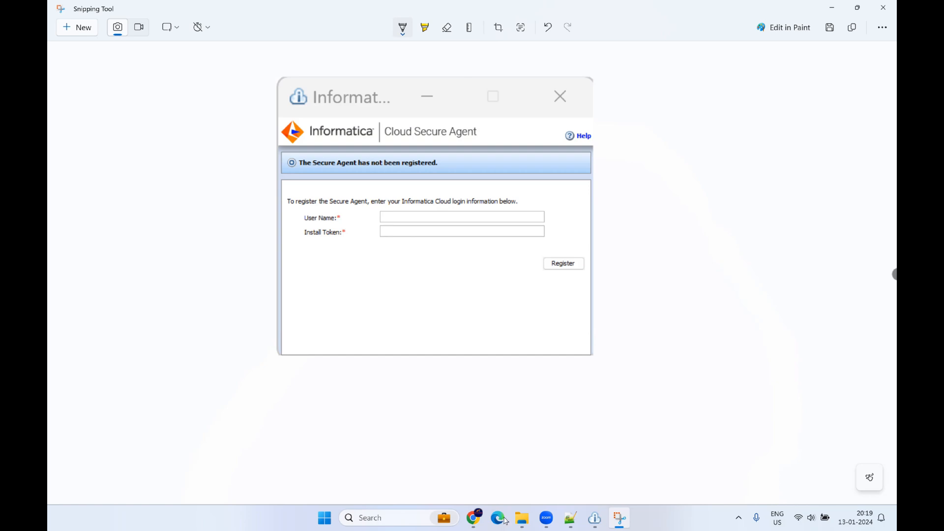
Step: Copy a fresh install token from the Download Secure Agent window in Runtime Environments
left_click(475, 519)
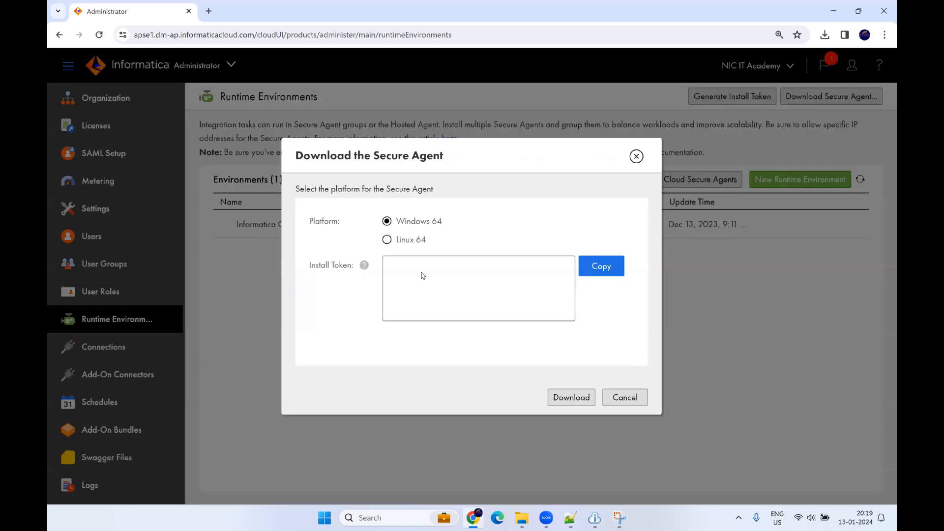
left_click(601, 266)
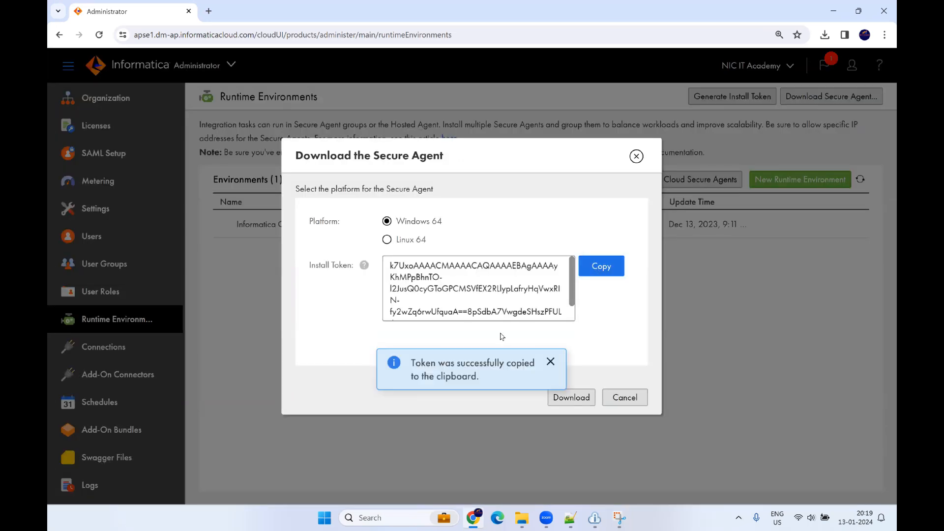
left_click(621, 398)
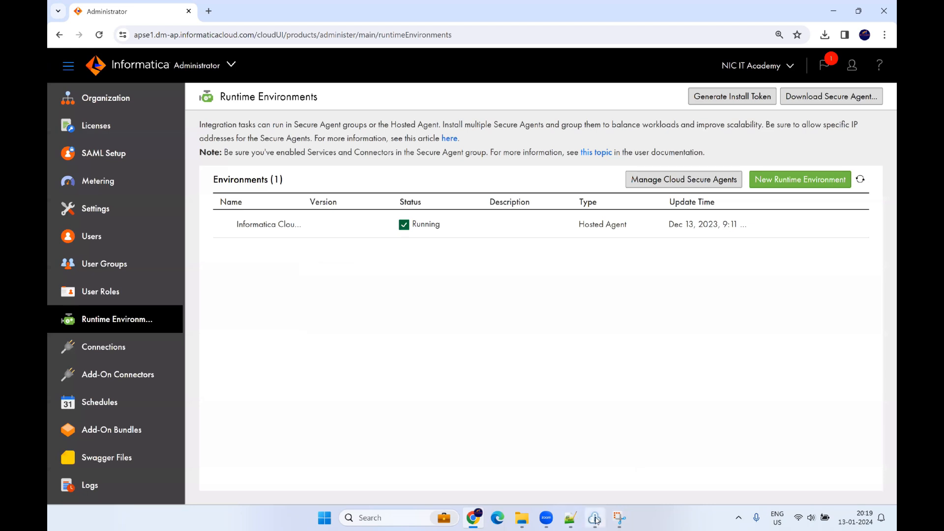
Step: Register the Secure Agent using the pasted install token and the account user name
left_click(592, 519)
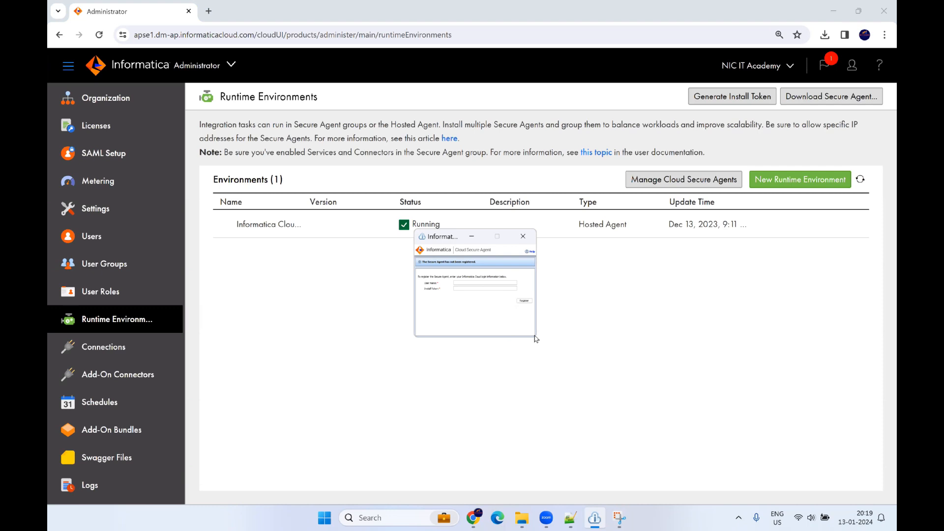
key("ctrl+v")
key("alt+Tab")
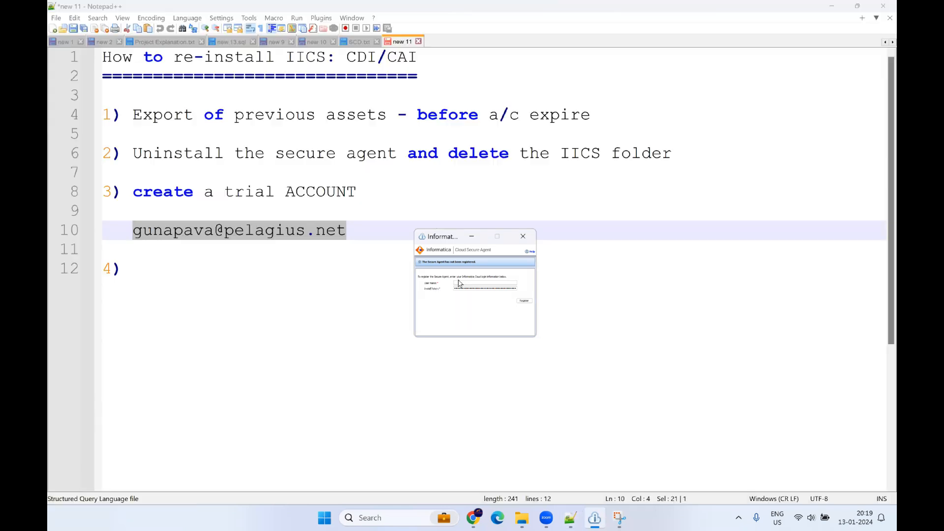
left_click(460, 284)
key("ctrl+v")
left_click(524, 301)
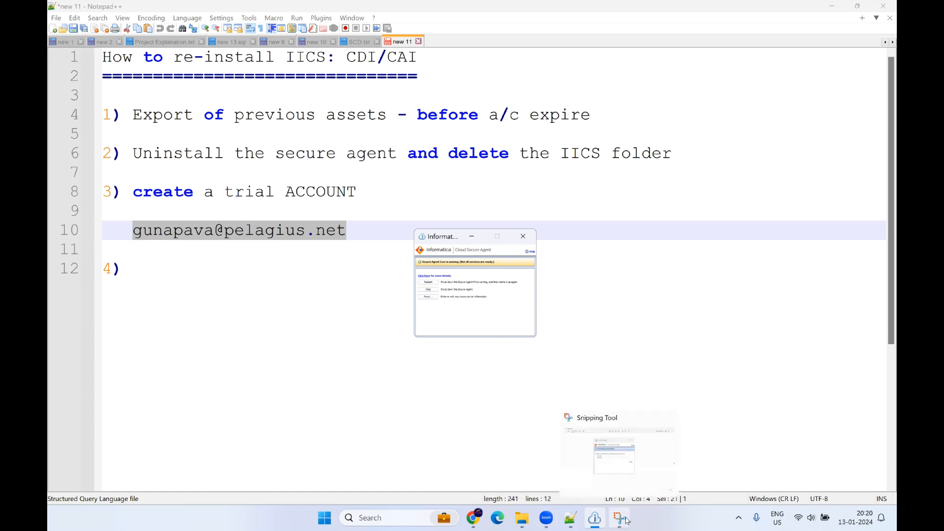
left_click(474, 517)
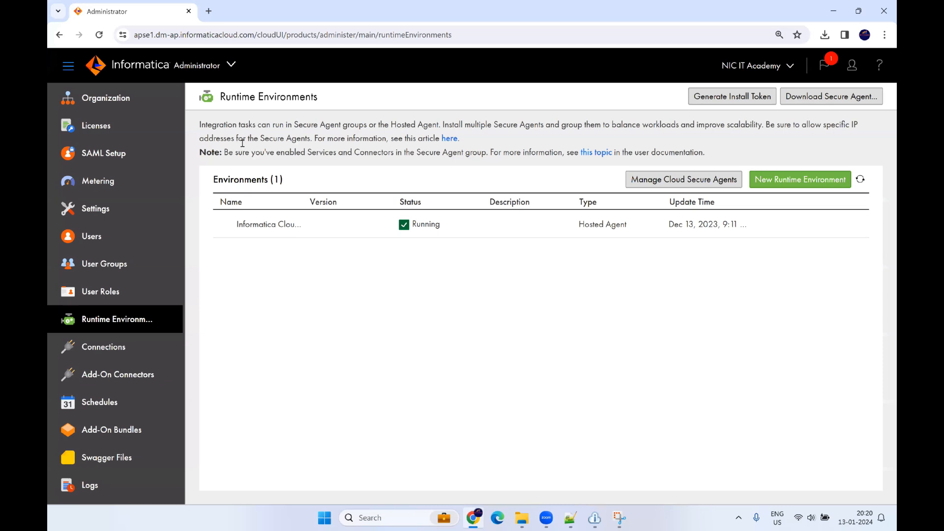
Step: Reload Runtime Environments and expand the NIC group to show Secure Agent NIC, version 67.13
left_click(250, 35)
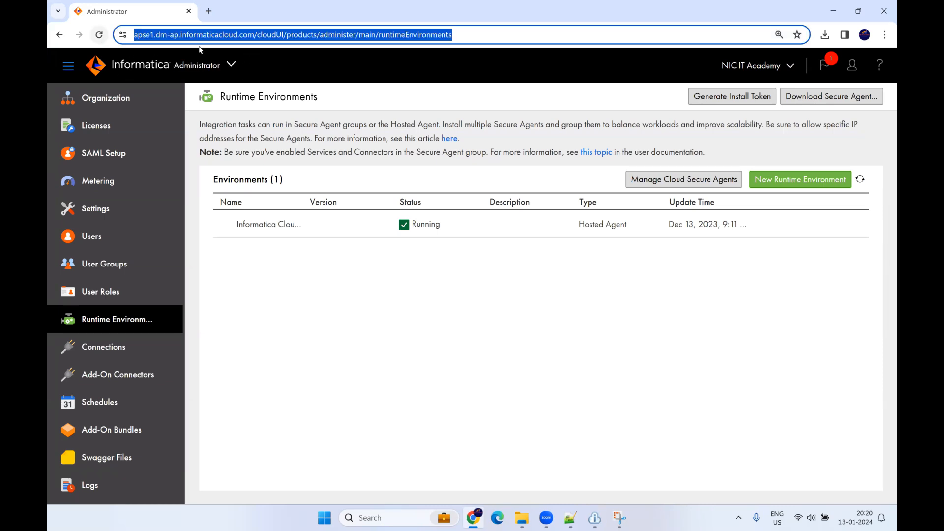
key("Return")
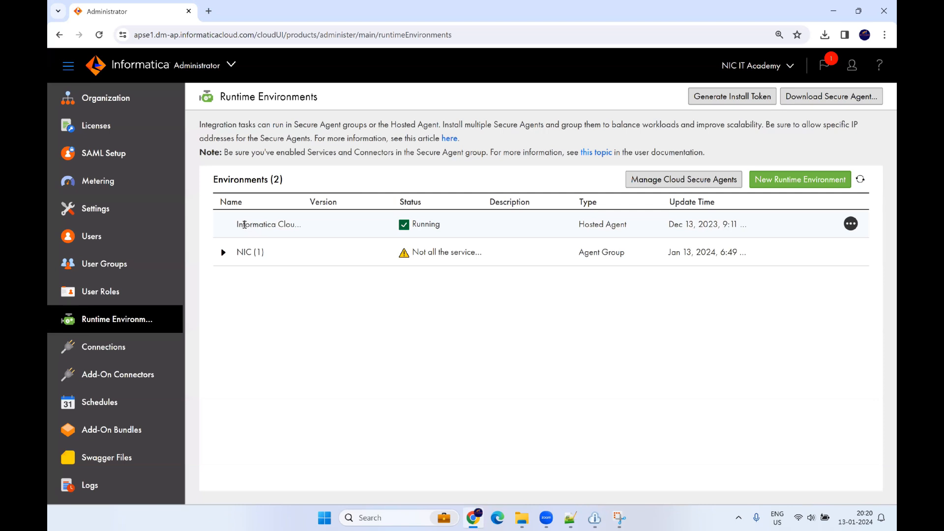
triple_click(281, 229)
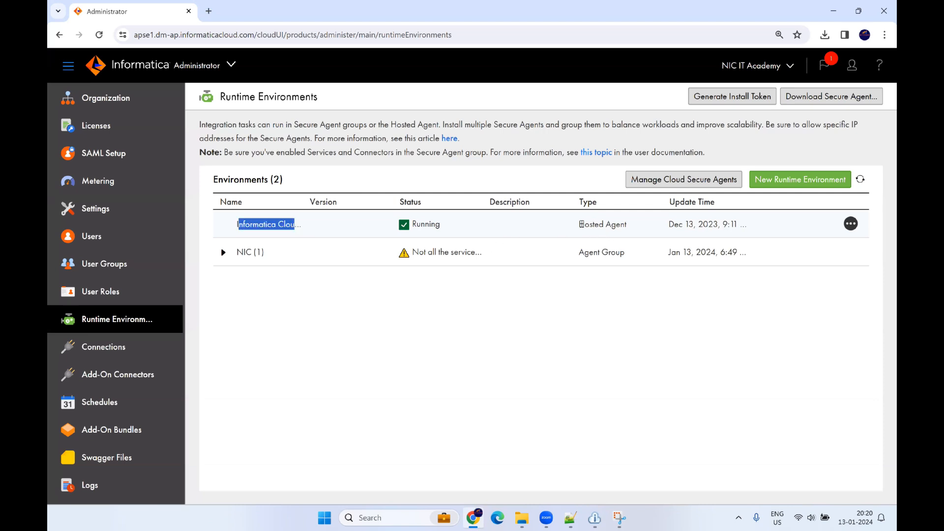
triple_click(585, 225)
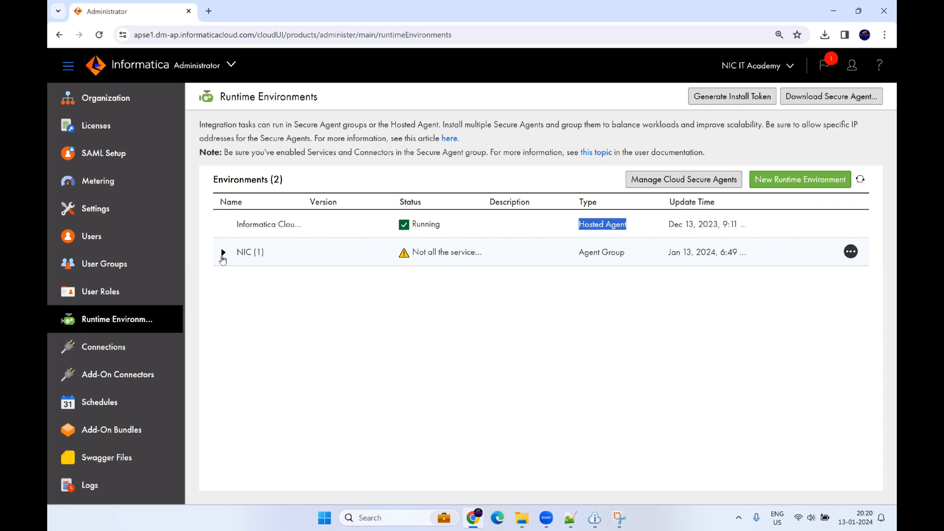
left_click(222, 253)
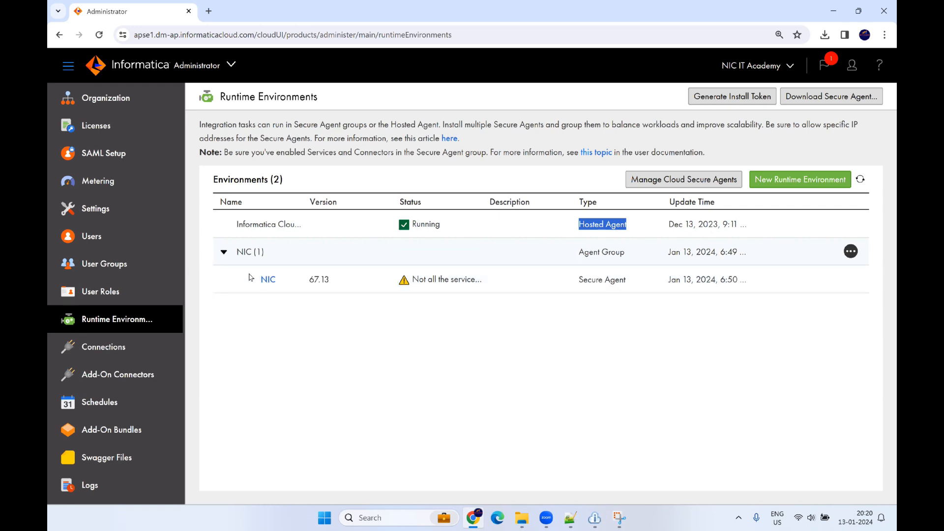
left_click_drag(577, 281, 634, 281)
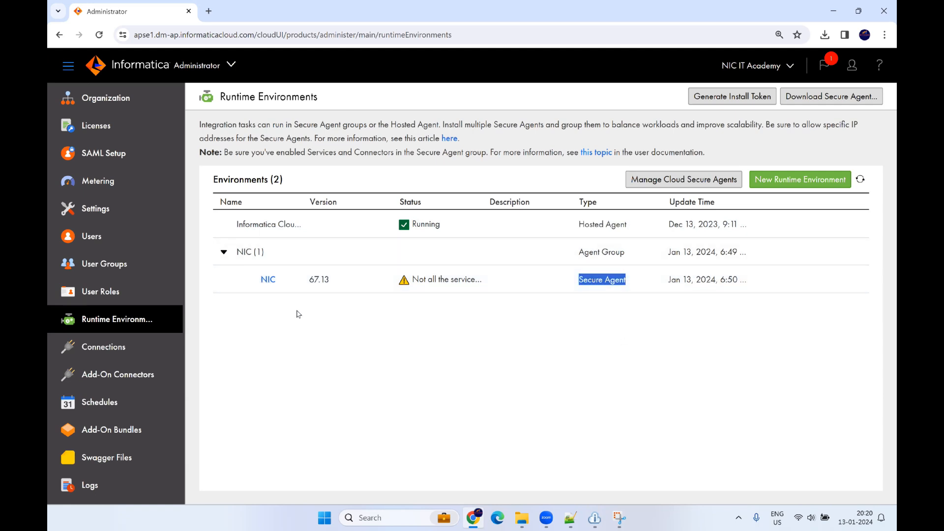
key("ctrl+minus")
key("ctrl+minus")
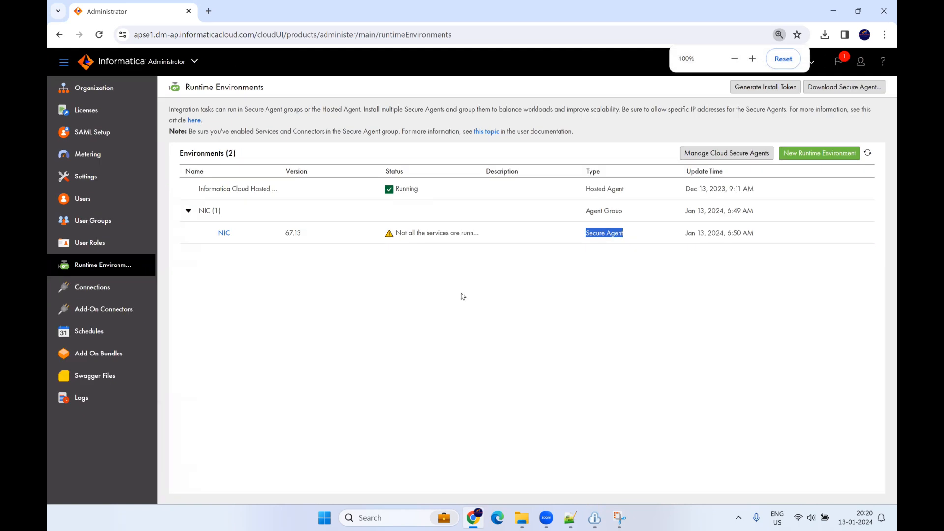
left_click(256, 251)
key("ctrl+plus")
key("ctrl+plus")
key("ctrl+plus")
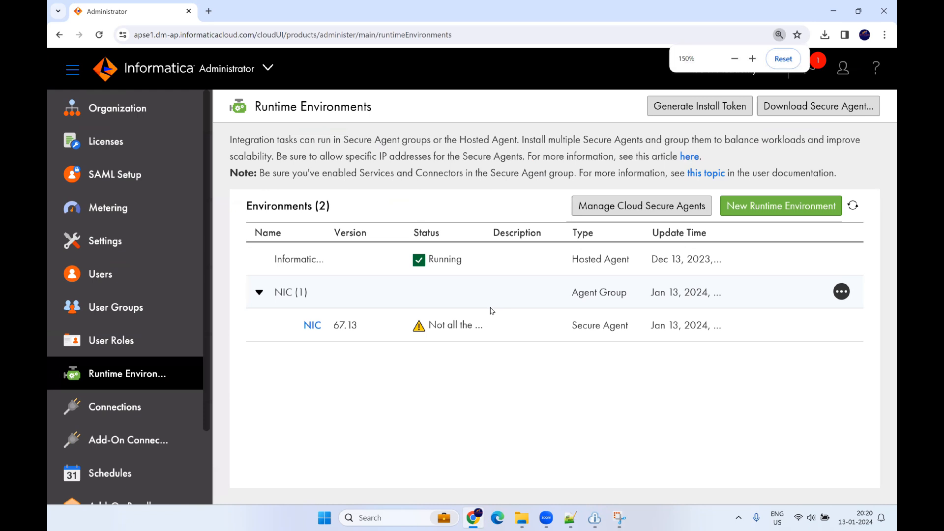
key("ctrl+0")
key("ctrl+plus")
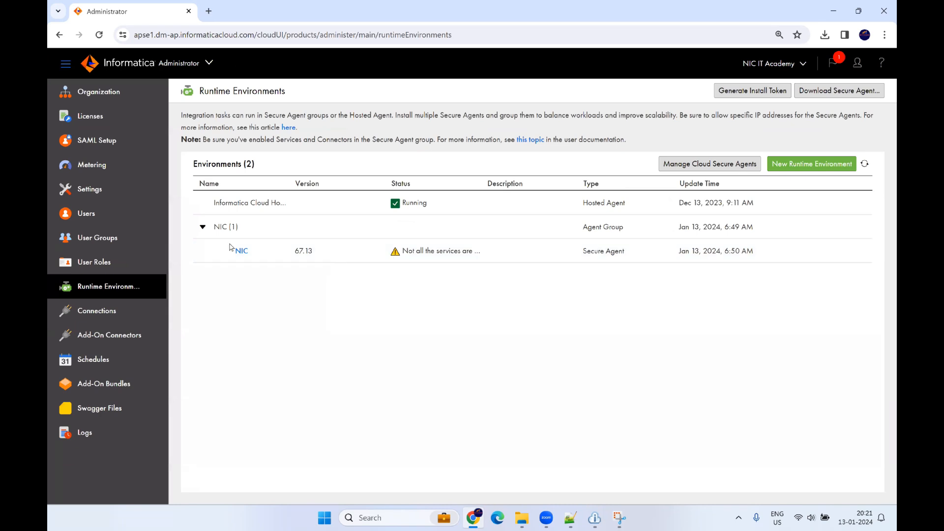
Step: Open the NIC agent's details and refresh statuses until Common Integration Components is running
left_click(242, 253)
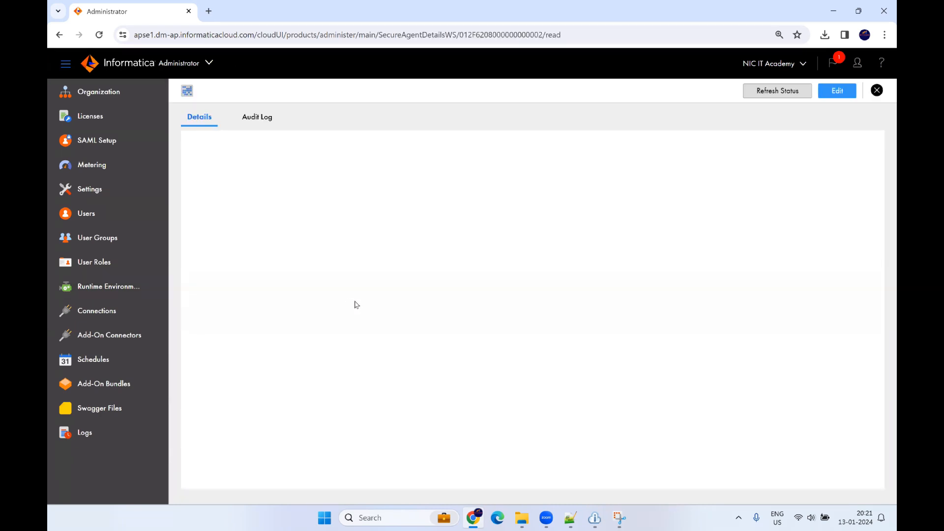
scroll(410, 317, "down", 1)
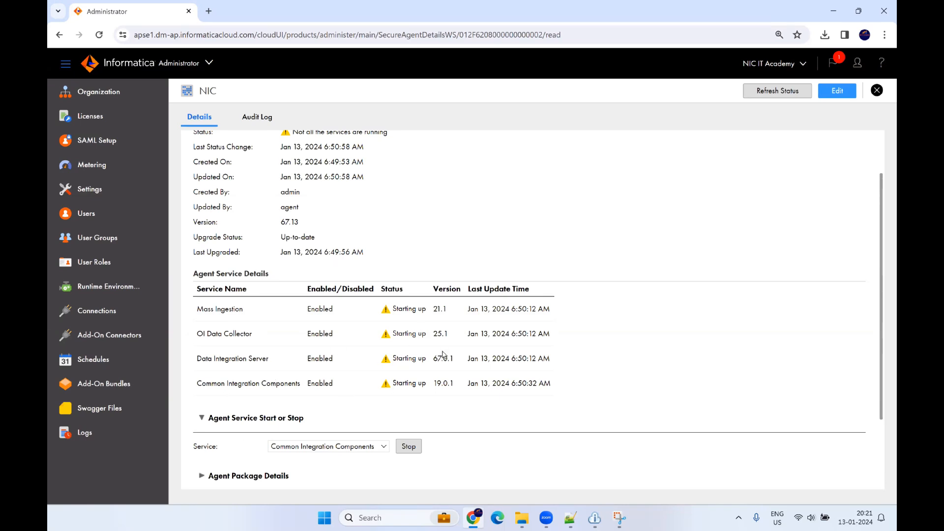
scroll(436, 364, "up", 1)
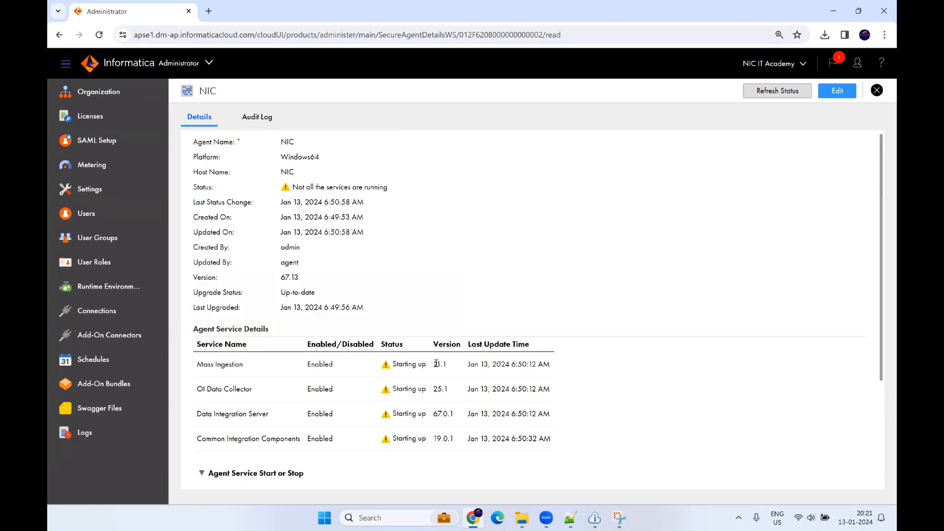
scroll(436, 363, "down", 3)
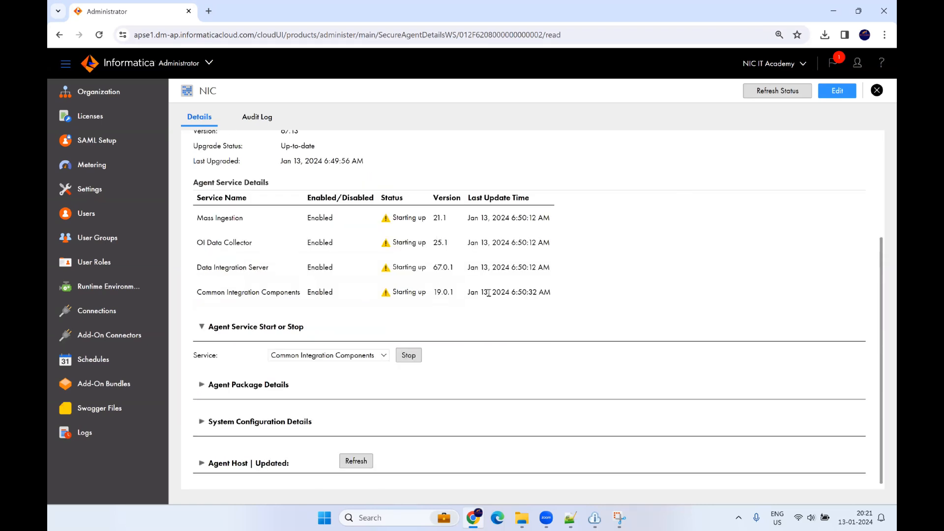
left_click(771, 95)
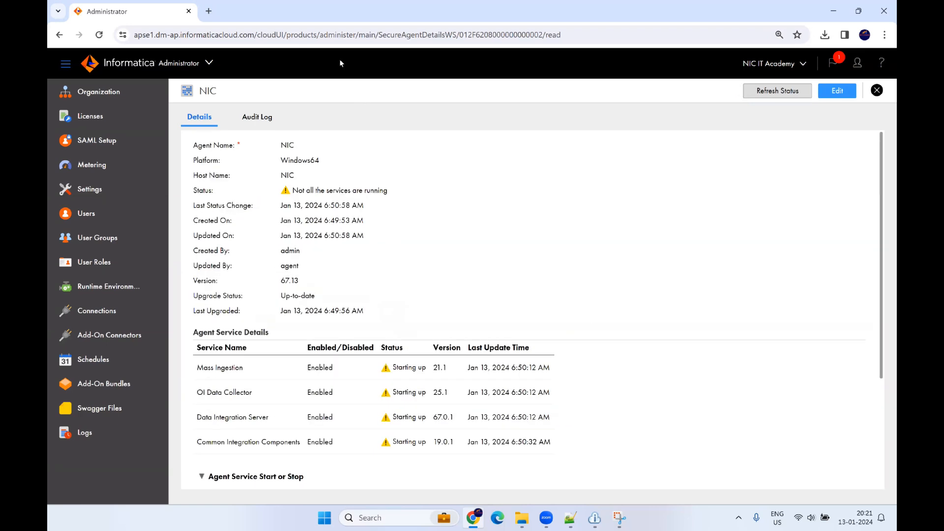
left_click(350, 35)
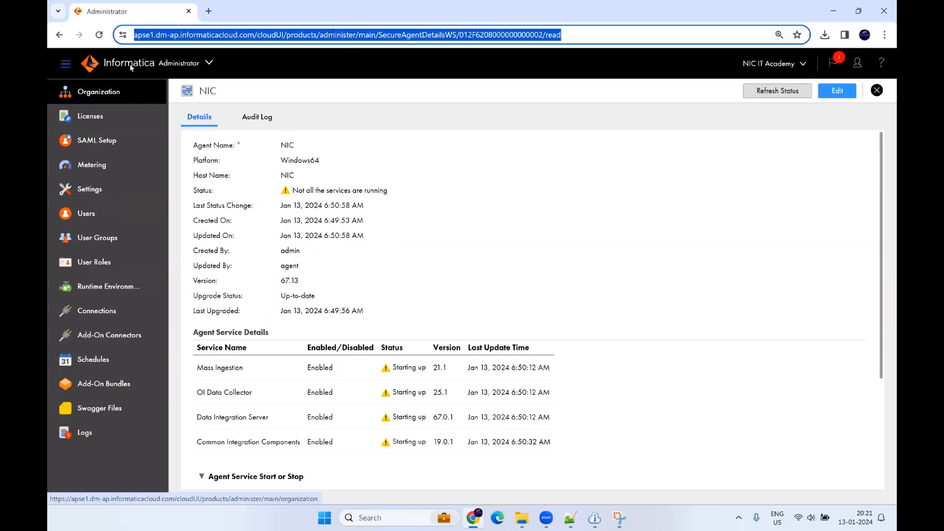
left_click(99, 34)
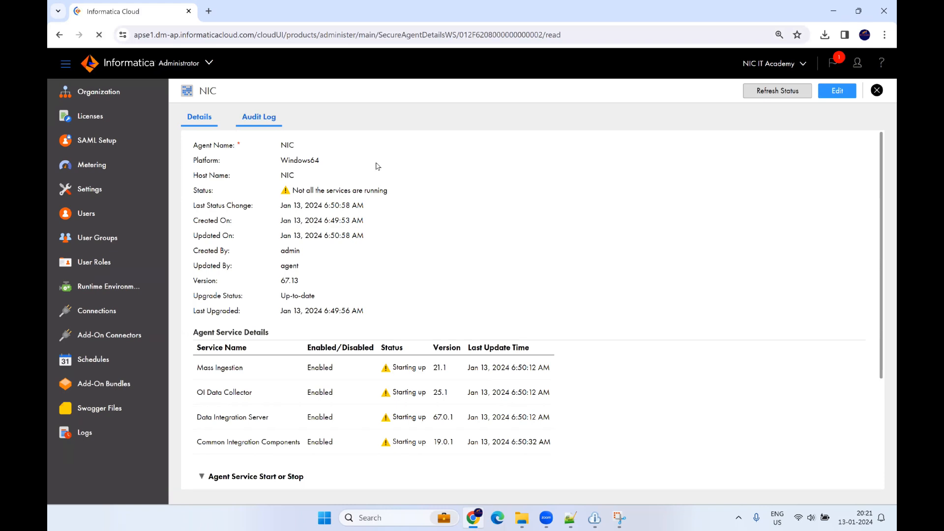
left_click(787, 97)
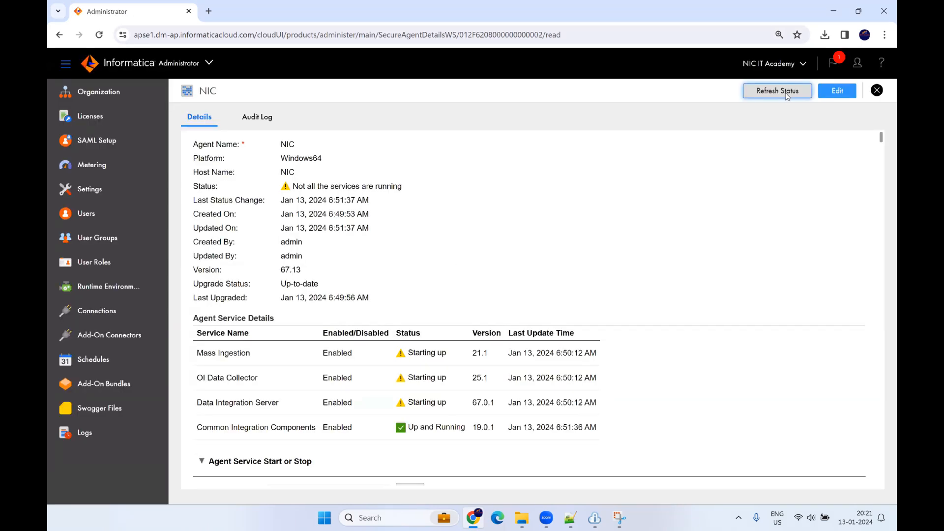
left_click_drag(198, 441, 312, 445)
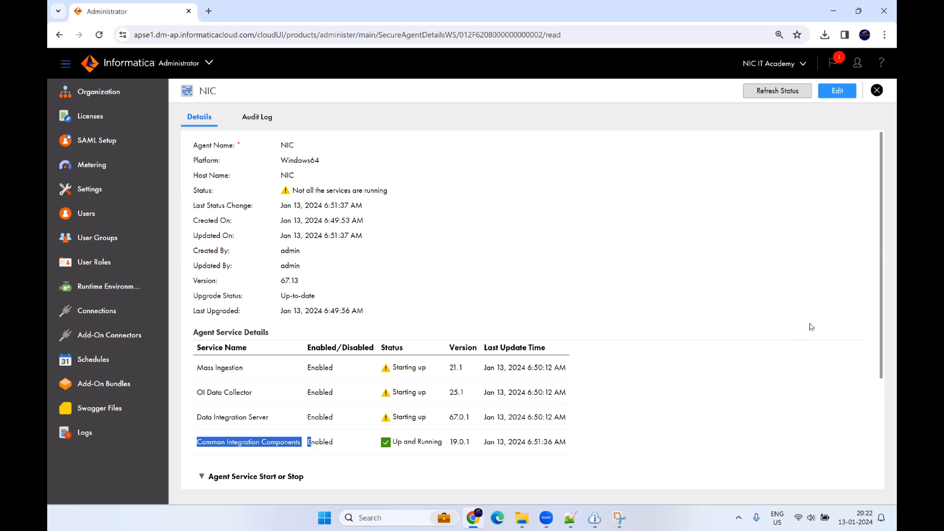
Step: Refresh statuses and reload the details page again while Mass Ingestion is still starting up
left_click(766, 93)
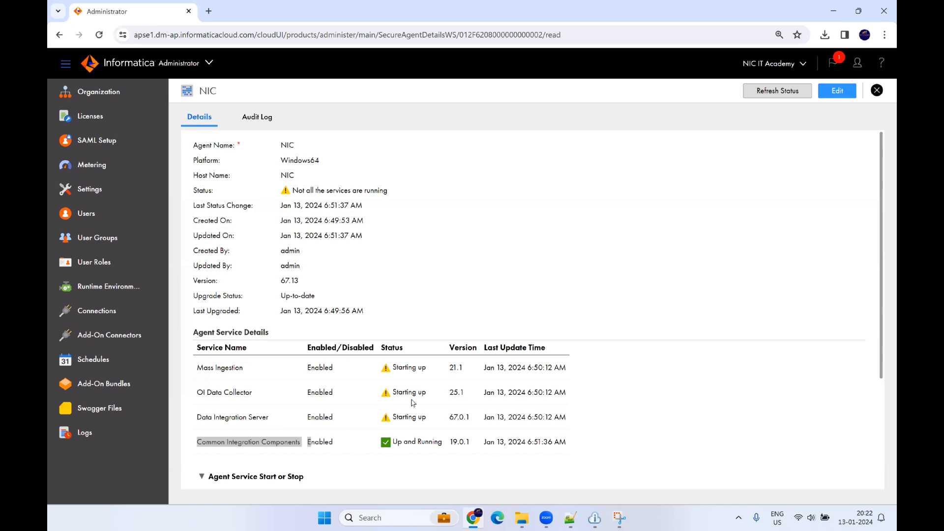
left_click_drag(398, 389, 400, 367)
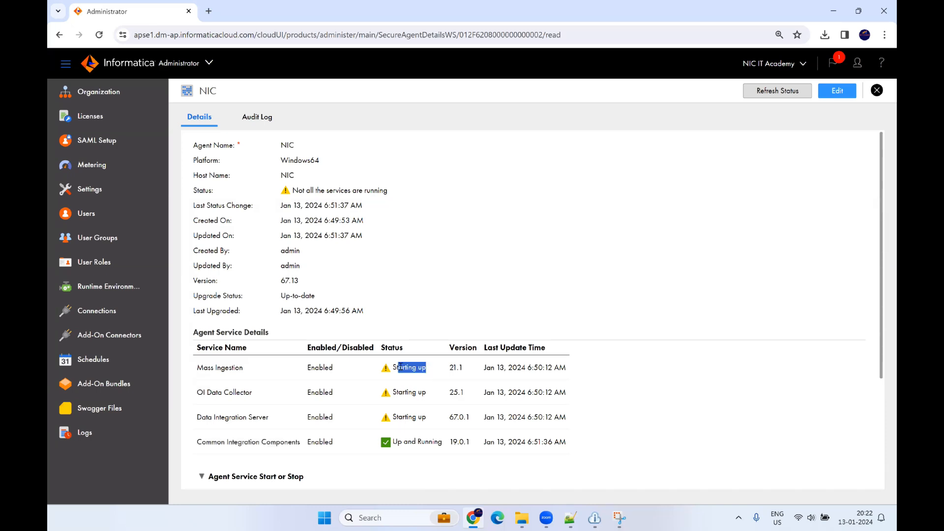
left_click(209, 35)
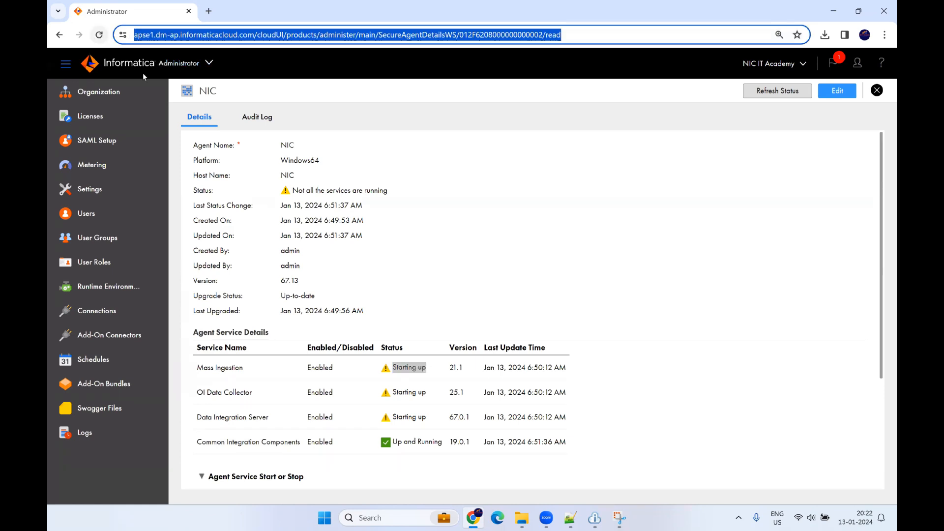
left_click(98, 35)
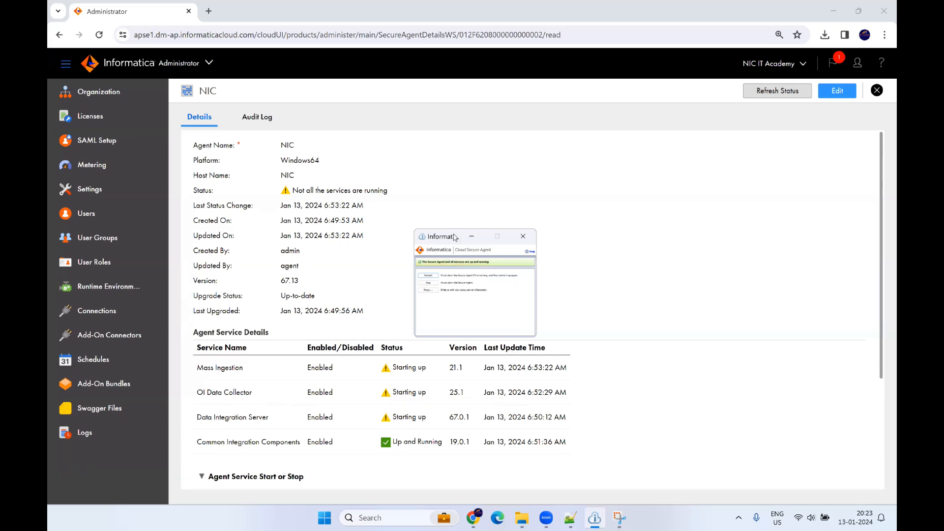
left_click_drag(455, 237, 506, 193)
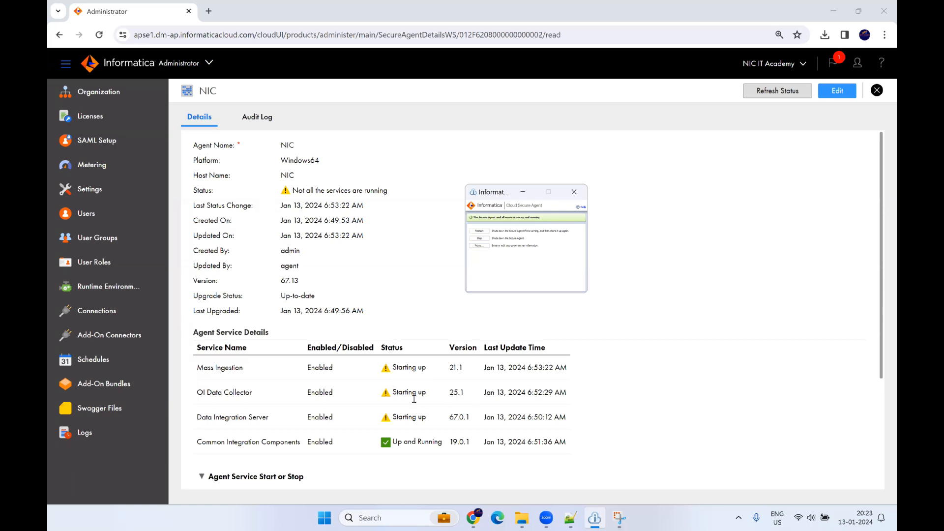
left_click(523, 191)
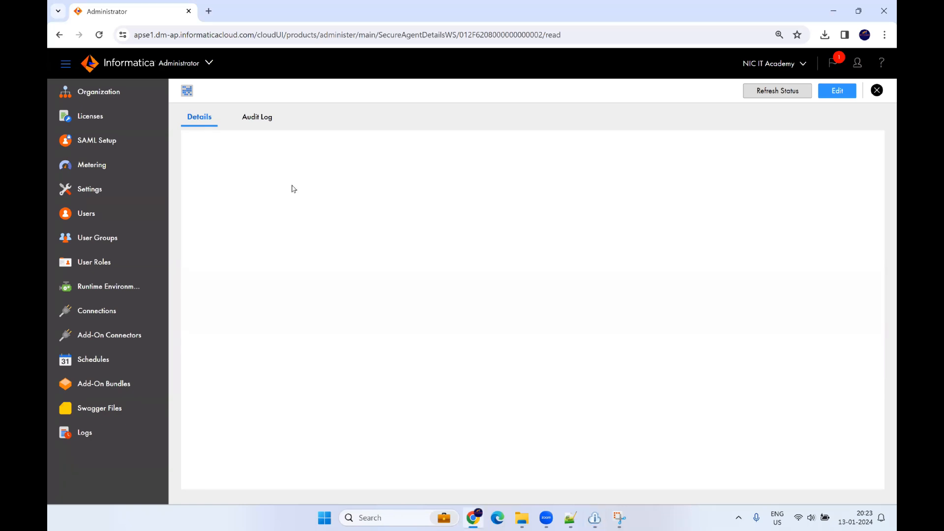
scroll(445, 368, "down", 1)
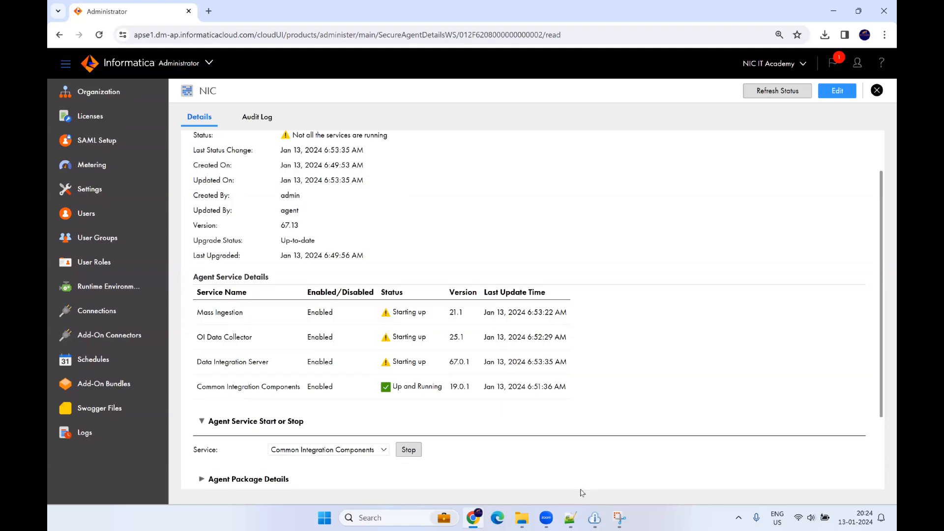
left_click(594, 518)
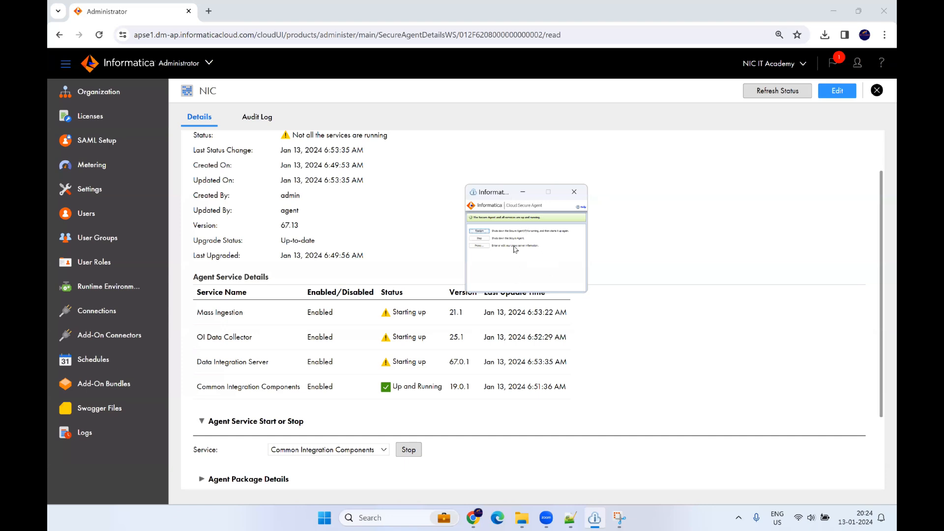
left_click(417, 306)
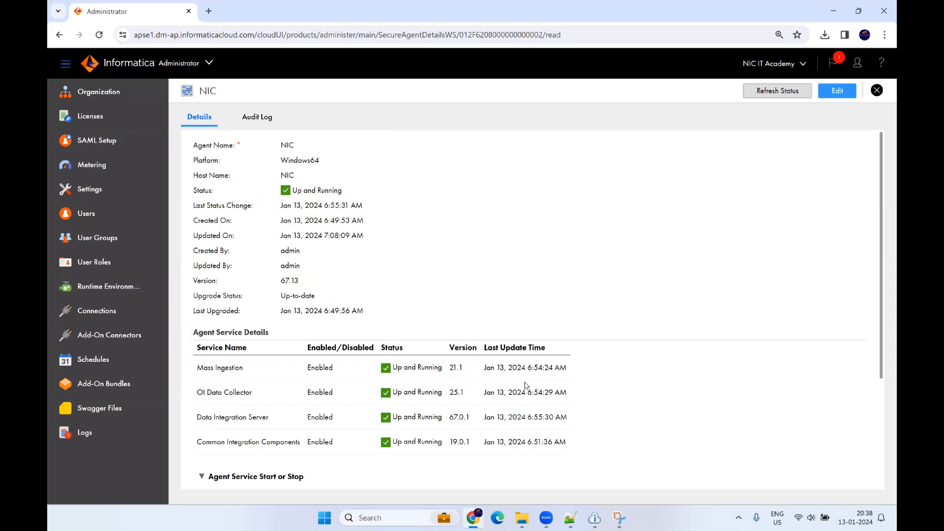
Step: Reopen the NIC agent's details to confirm all four services running, then close the Secure Agent window
scroll(497, 393, "down", 1)
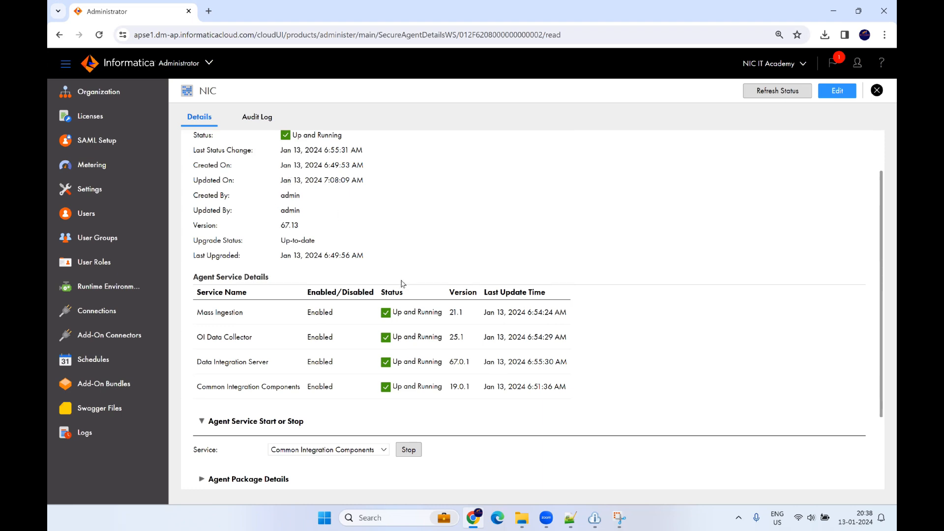
scroll(353, 292, "down", 2)
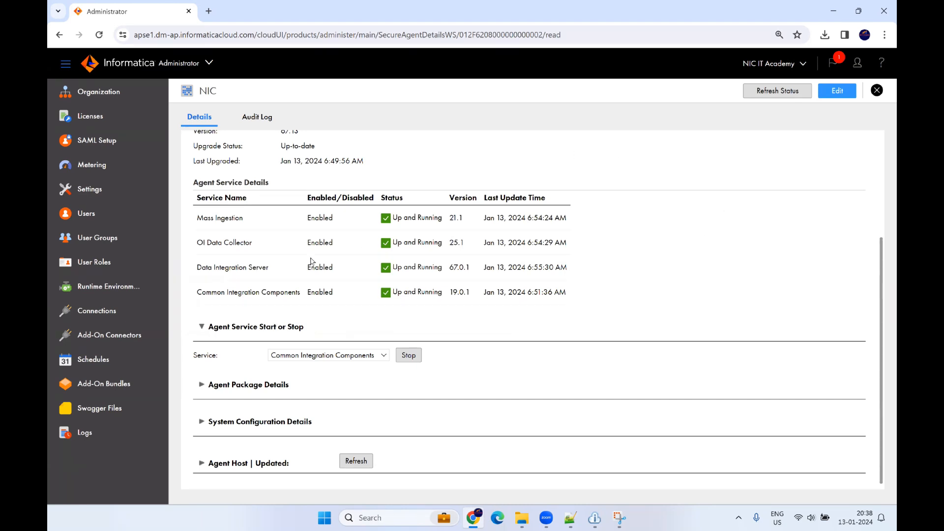
left_click(106, 295)
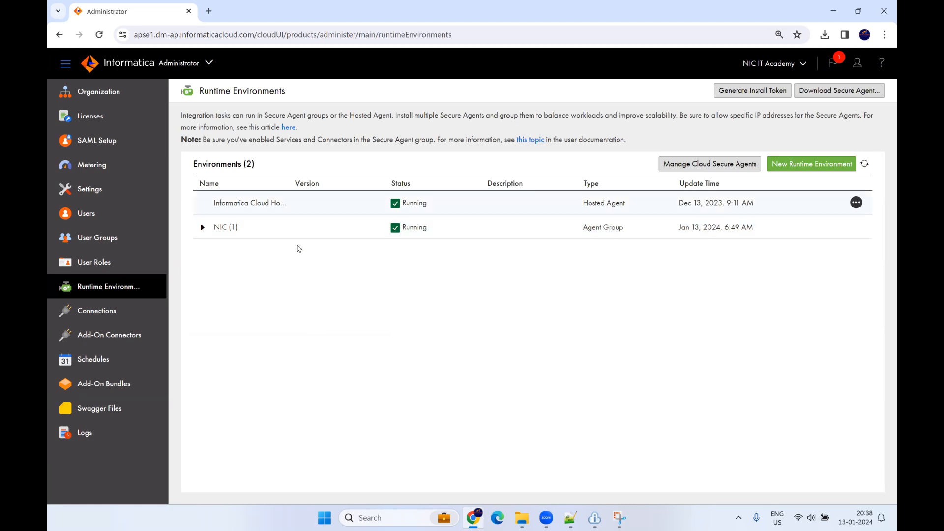
left_click(202, 226)
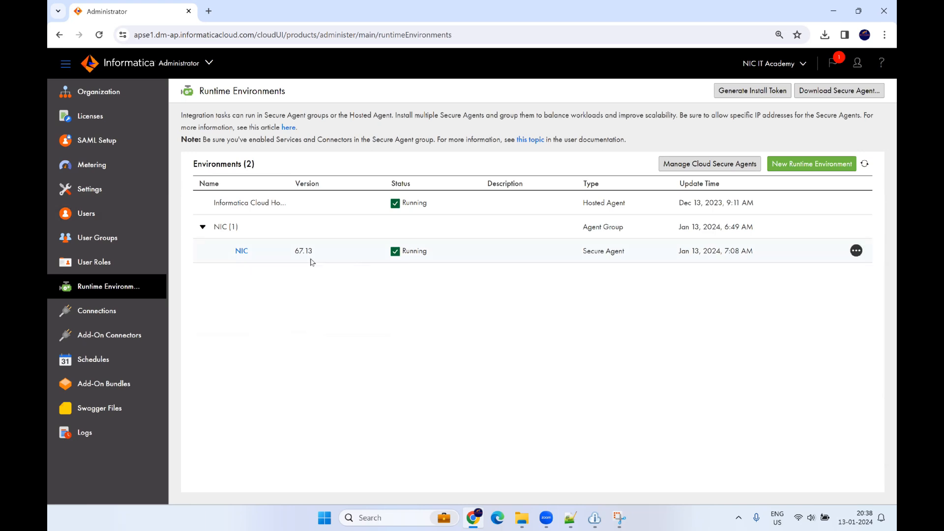
left_click(242, 251)
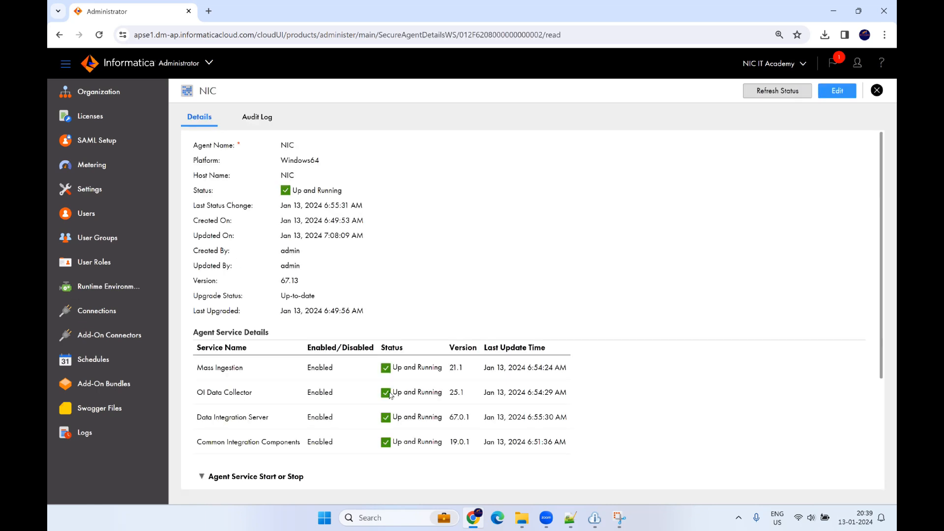
scroll(392, 396, "down", 2)
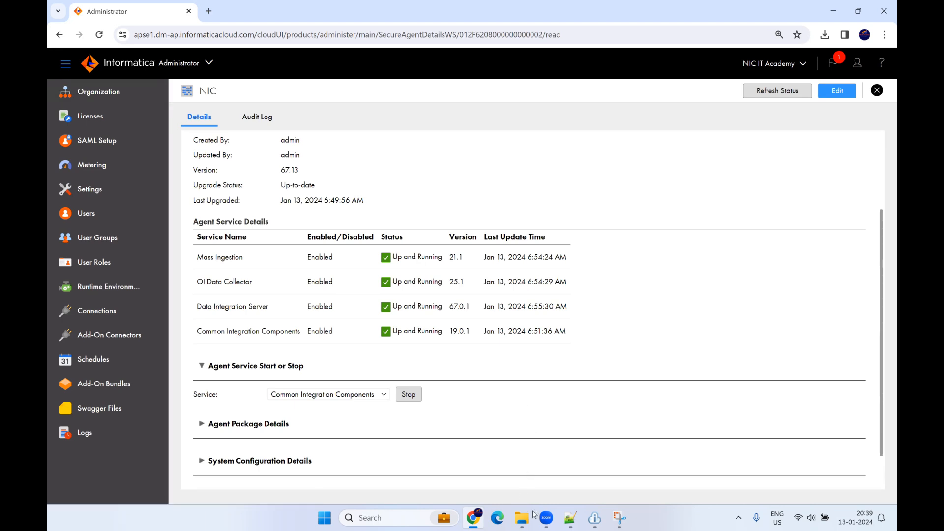
left_click(595, 519)
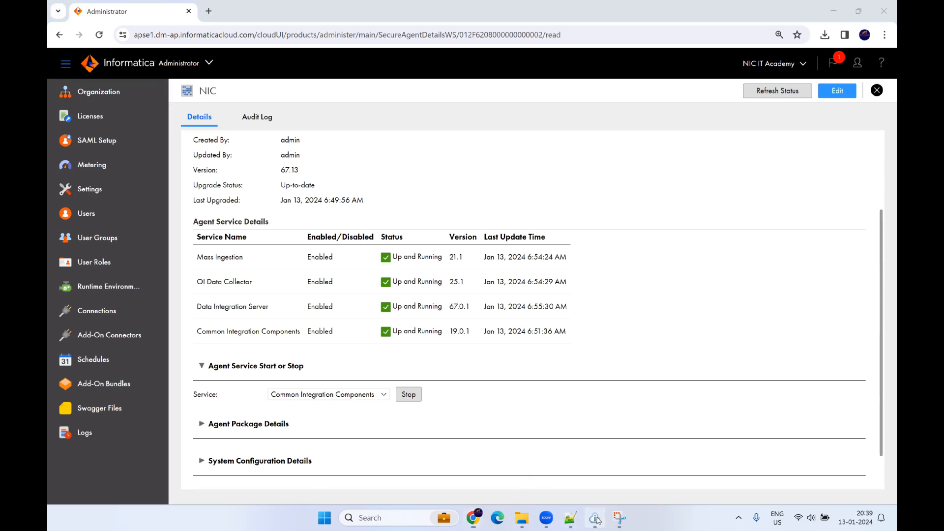
left_click(575, 194)
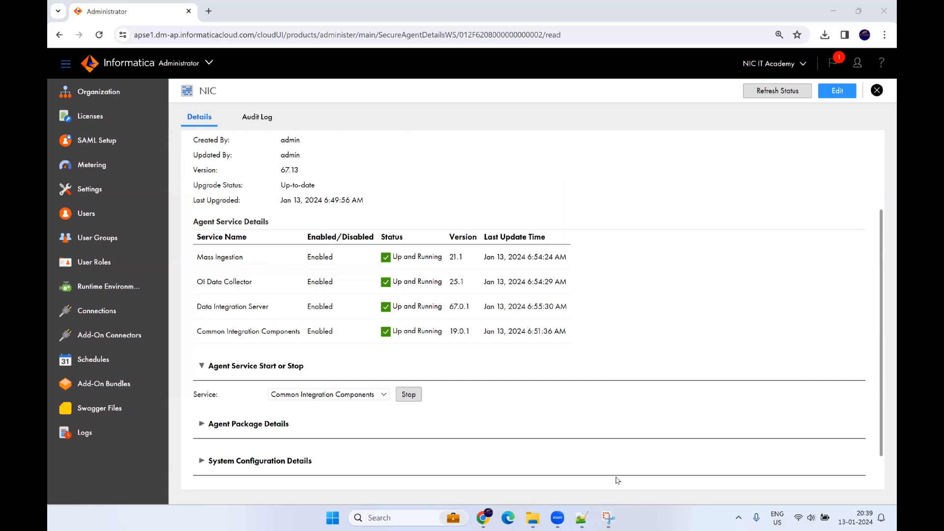
Step: Add line '5) Import the exported assets from previous ACCOUNT' to the re-install notes
left_click(607, 518)
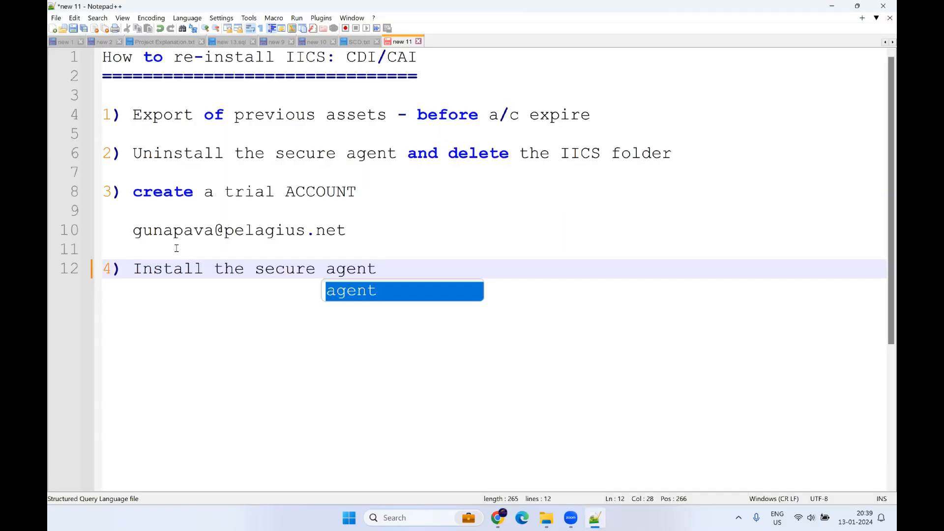
key("Escape")
key("Return")
key("Return")
type("5) Imprt")
key("Left")
key("Left")
key("Left")
type("o")
key("End")
type("the exported assets from pre")
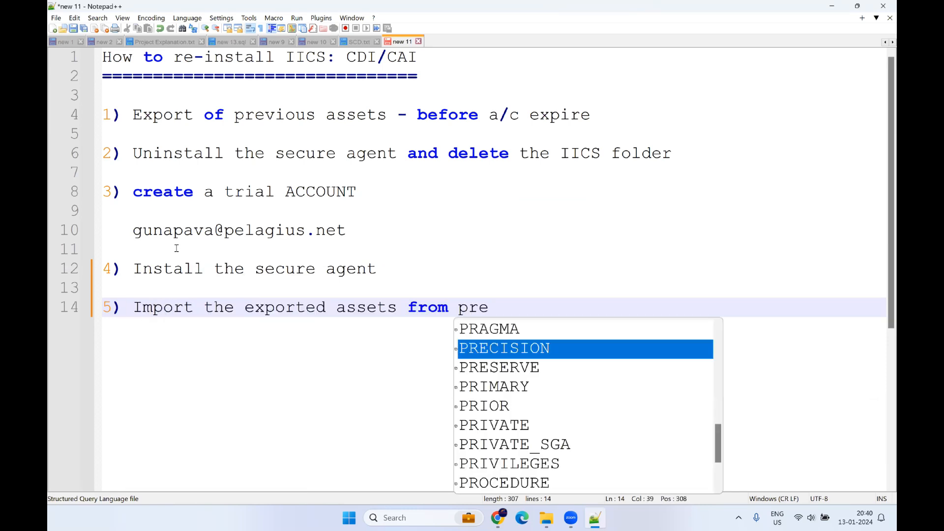
type("vious ACCOUNT")
key("Return")
key("Return")
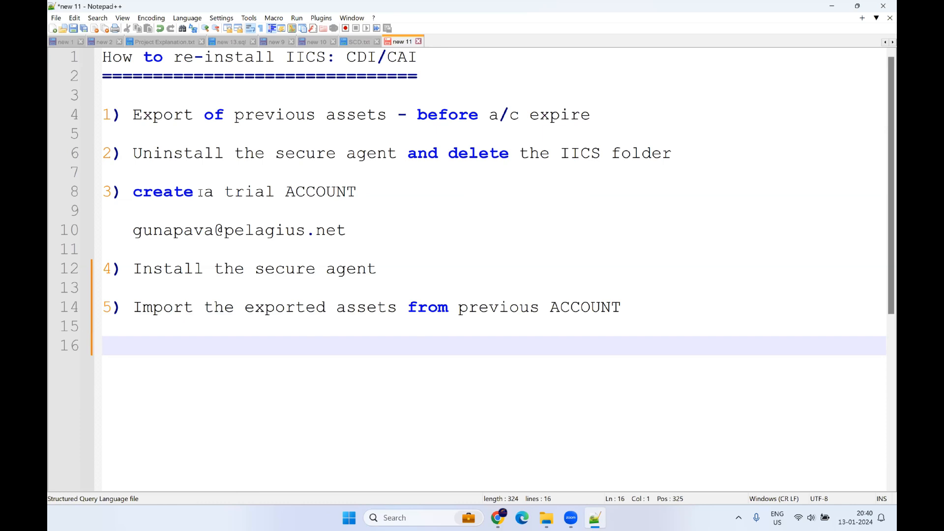
left_click(503, 519)
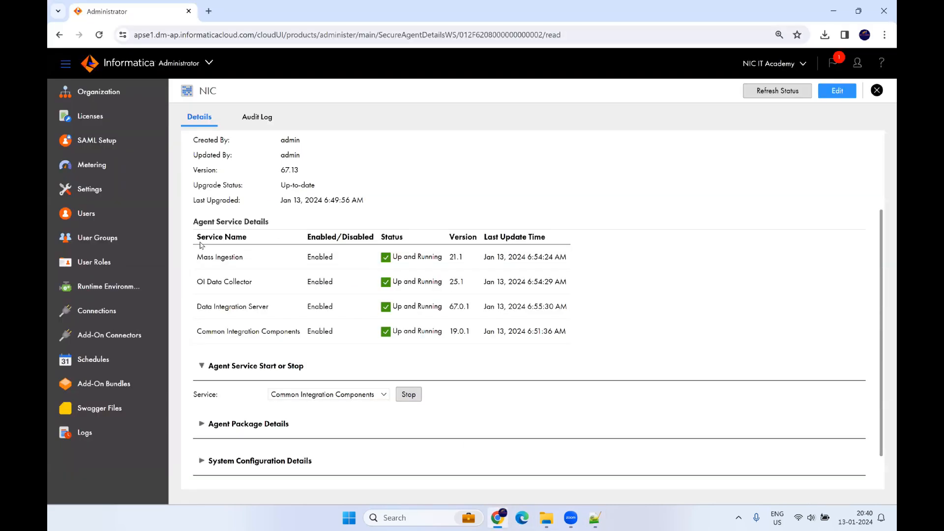
Step: Switch to Data Integration, explore all projects, and start an import to reach Import Assets
left_click(188, 67)
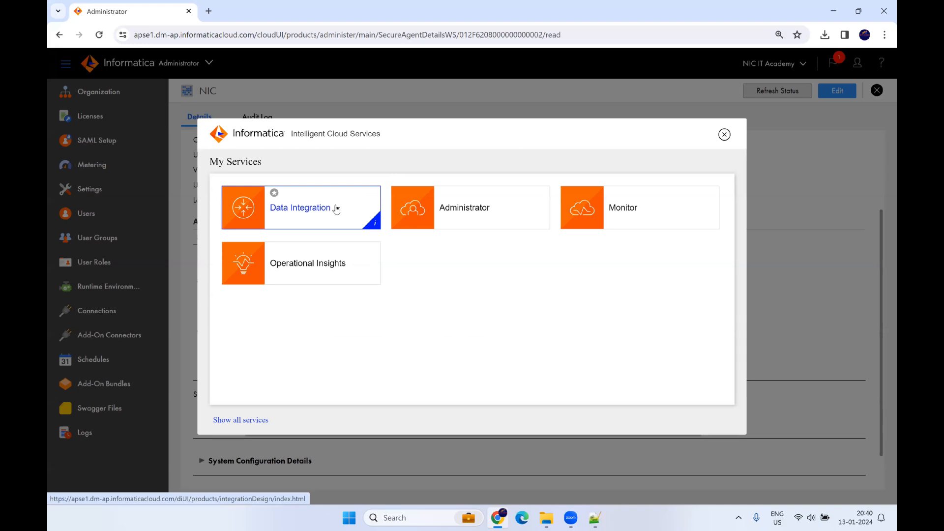
left_click(304, 214)
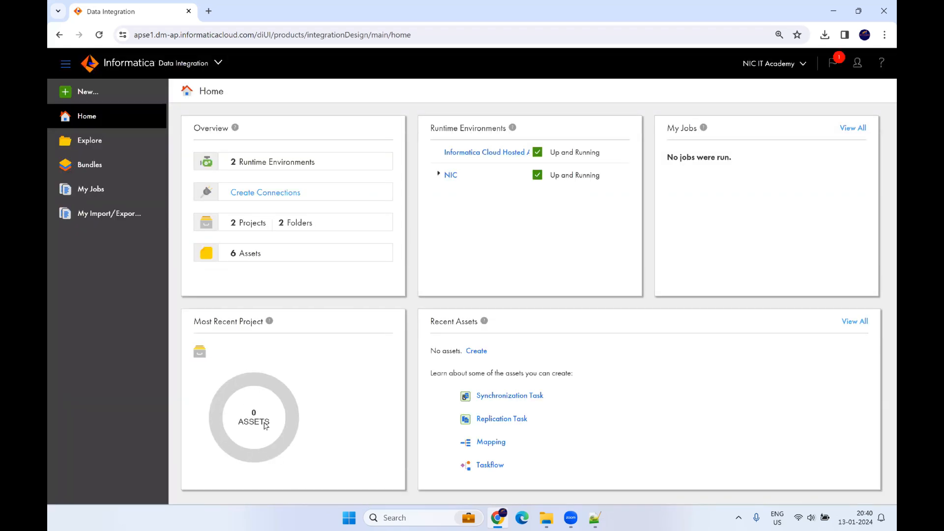
left_click(90, 143)
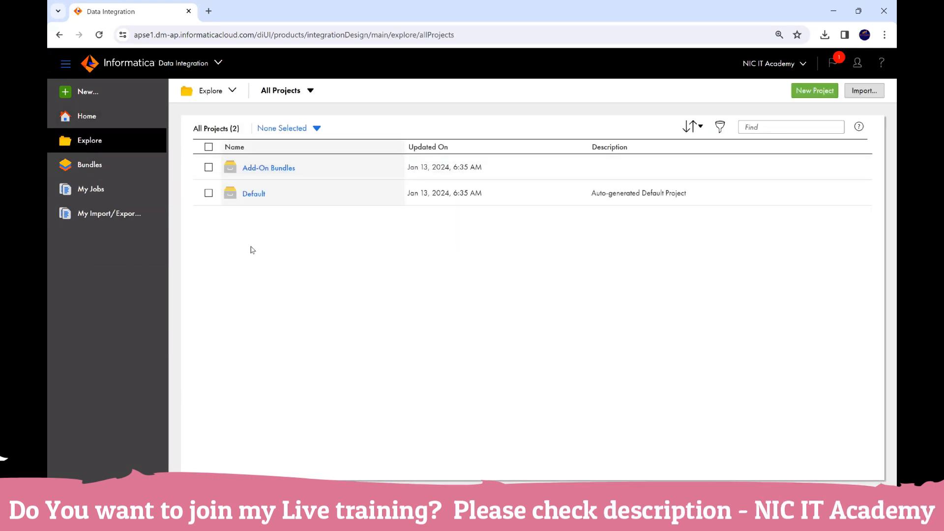
left_click(863, 93)
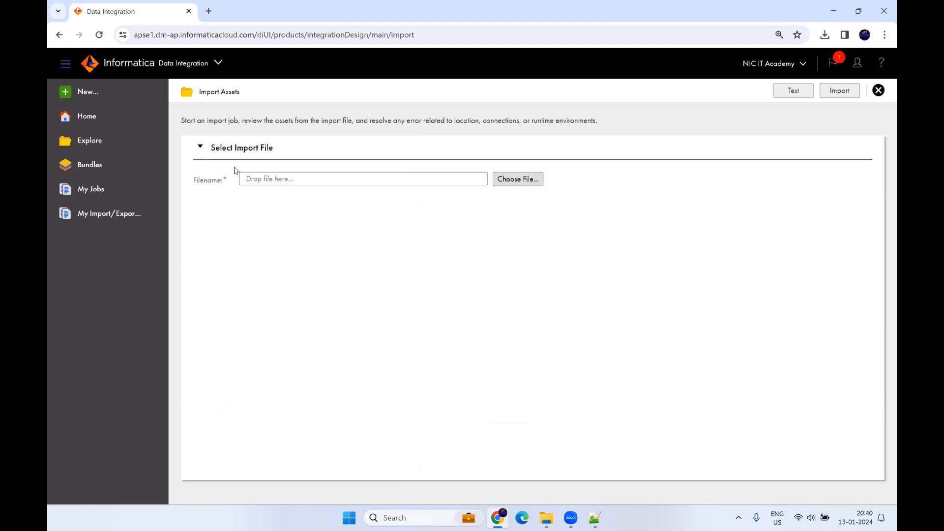
Step: Load job-1704937811158.zip from the Downloads folder as the import file
left_click(526, 183)
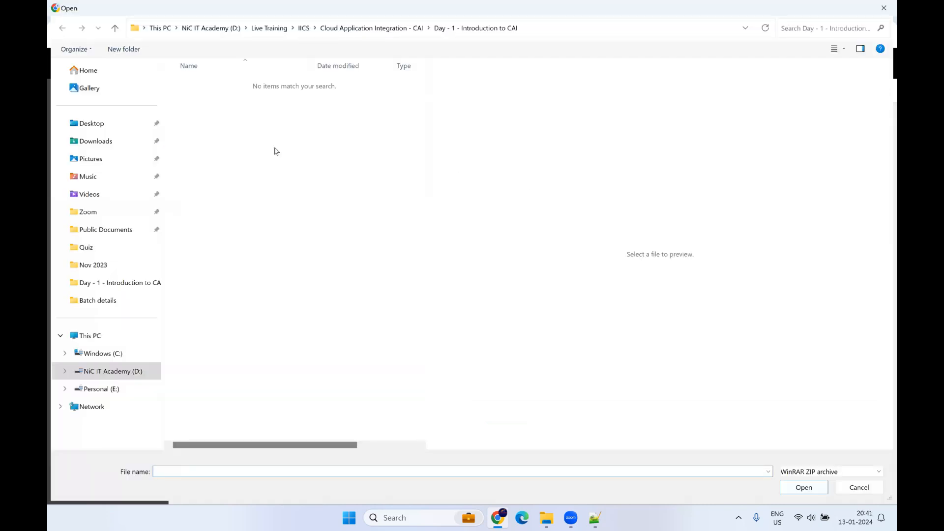
left_click(89, 139)
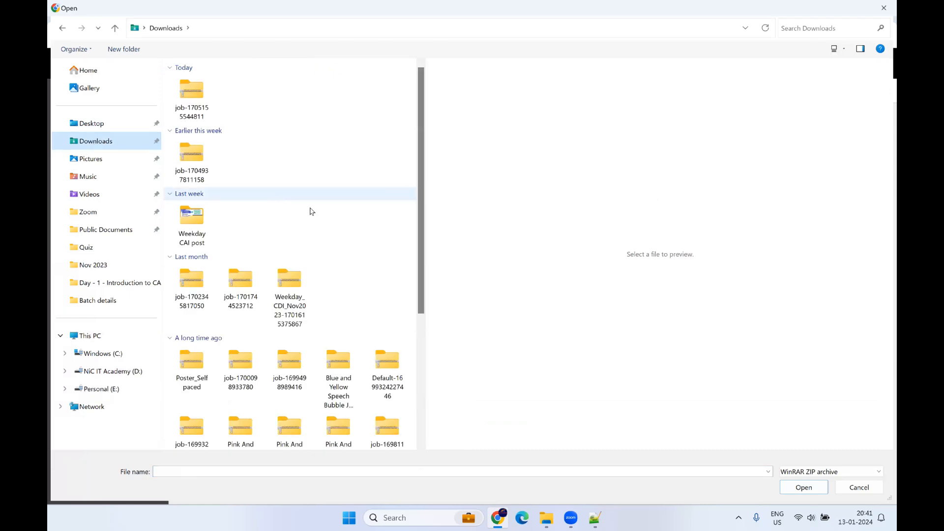
left_click(170, 257)
left_click(170, 193)
left_click(170, 223)
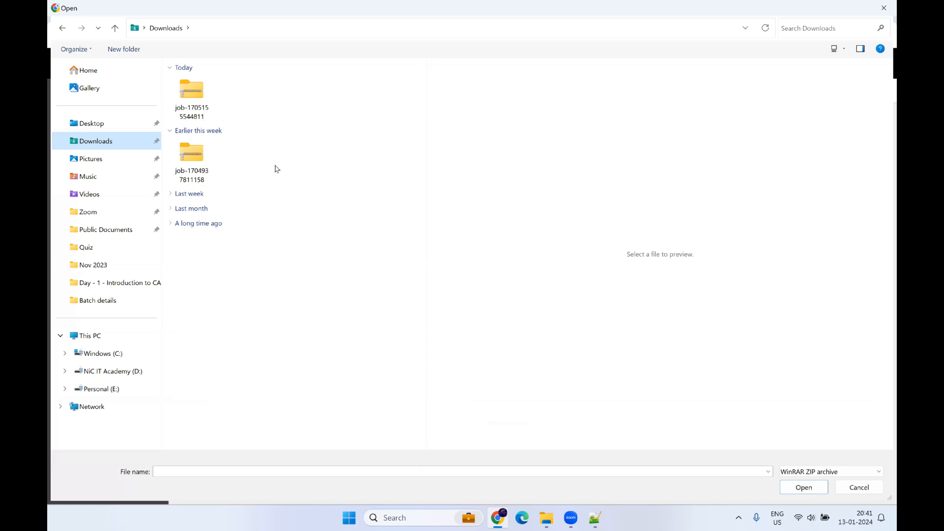
left_click(189, 159)
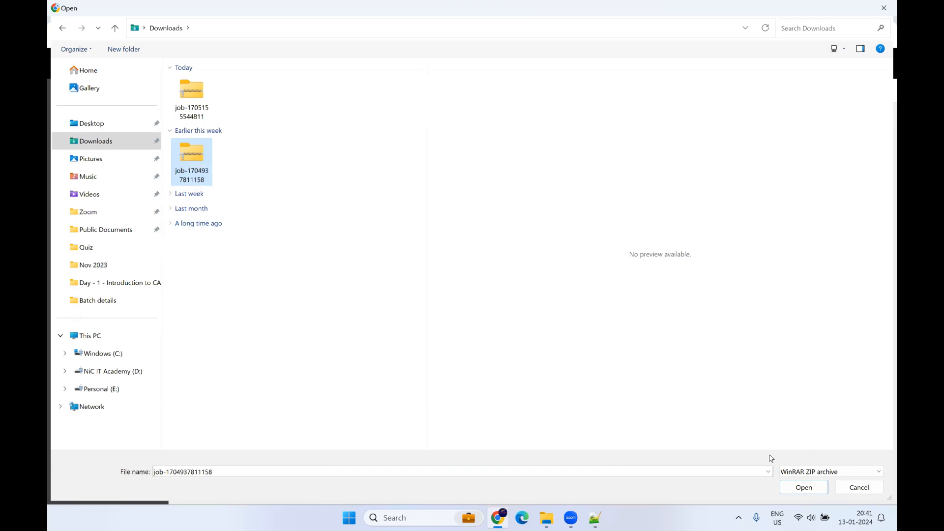
left_click(802, 487)
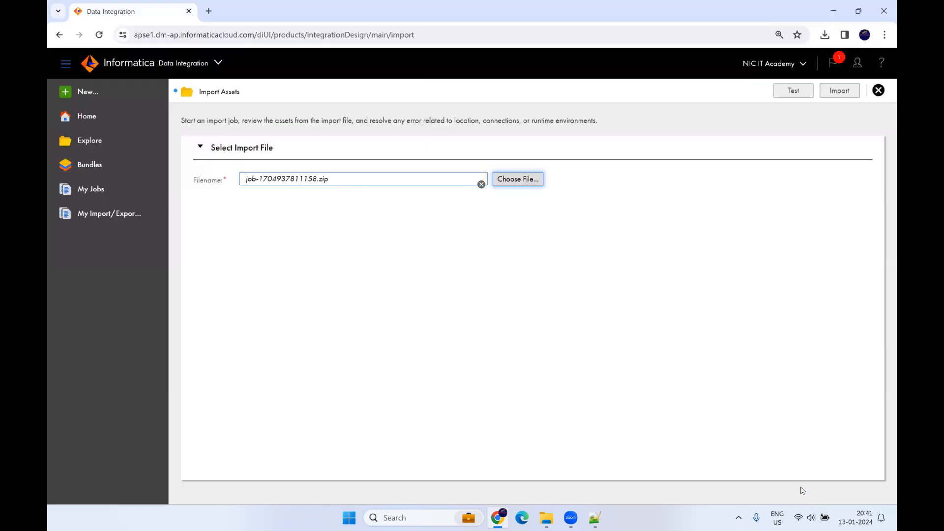
Step: Review the 167 listed assets and their target projects, then start the import
scroll(678, 374, "down", 5)
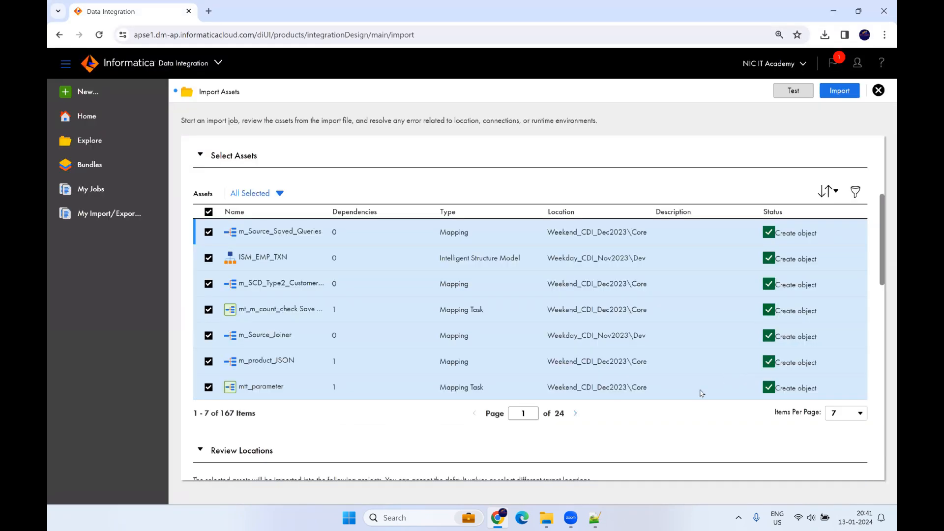
scroll(583, 346, "down", 2)
scroll(571, 358, "down", 2)
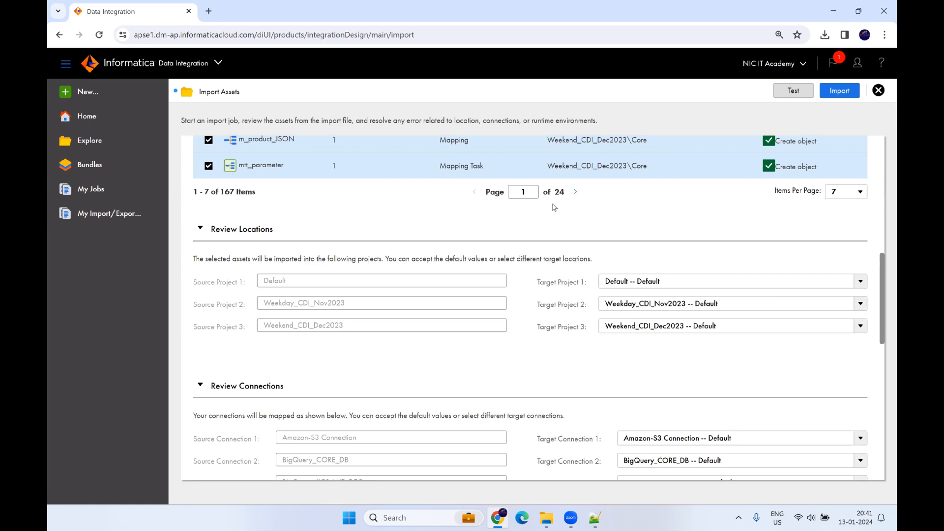
left_click_drag(220, 192, 255, 192)
scroll(372, 258, "up", 3)
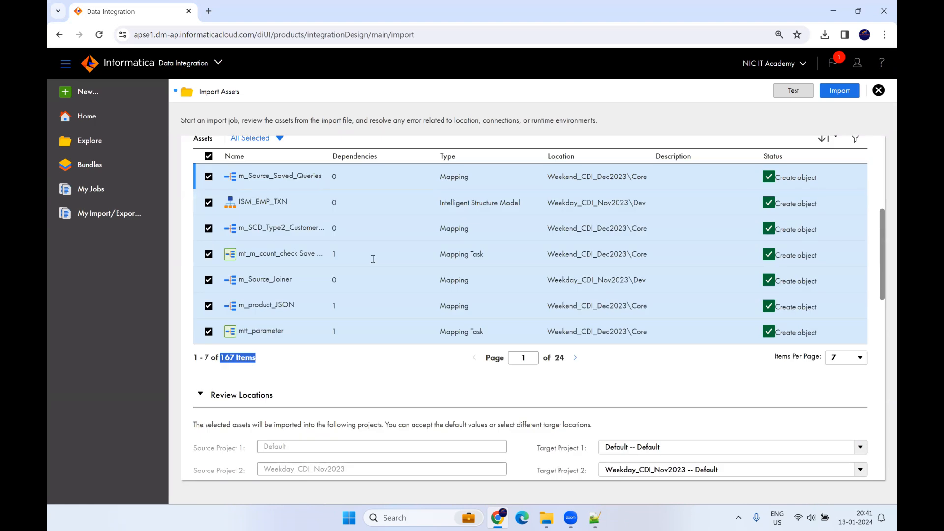
left_click(841, 92)
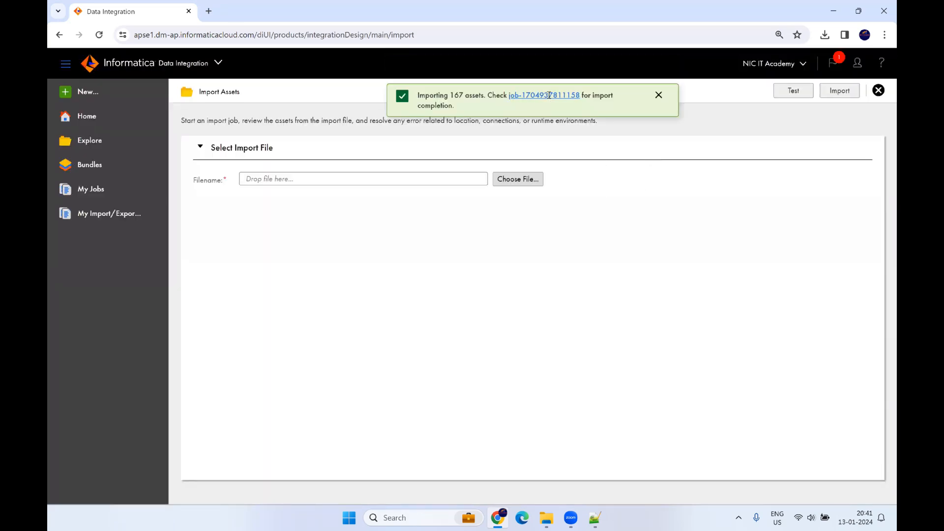
left_click(550, 95)
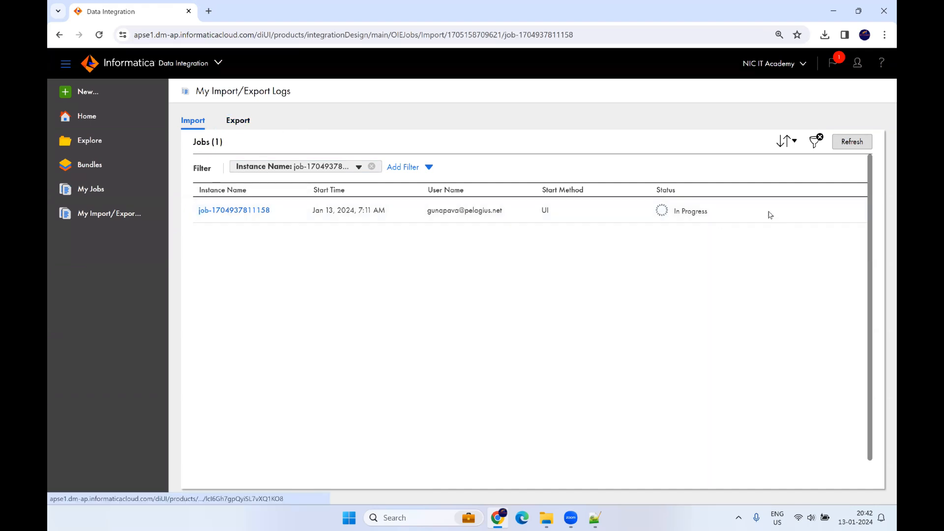
Step: Refresh the log to show the job's Import failed status, then browse its imported assets
left_click(843, 144)
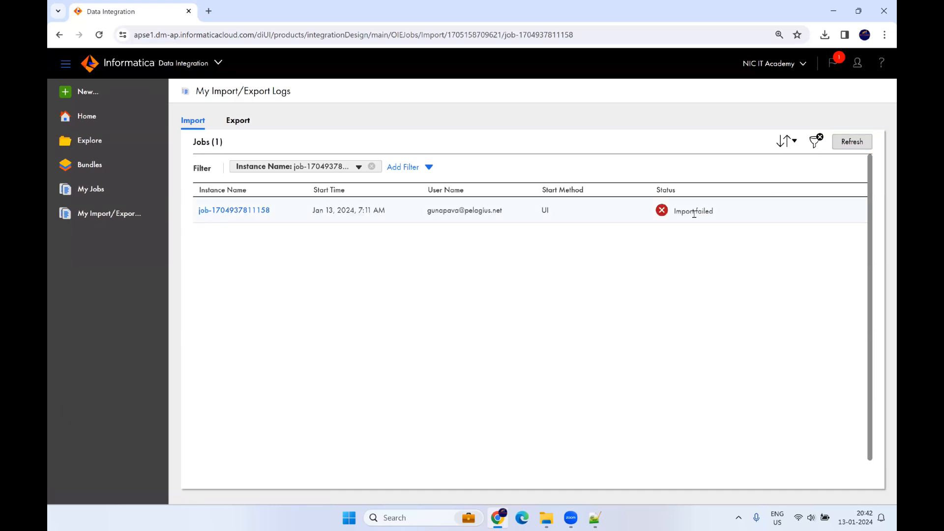
left_click_drag(675, 211, 713, 212)
left_click(256, 211)
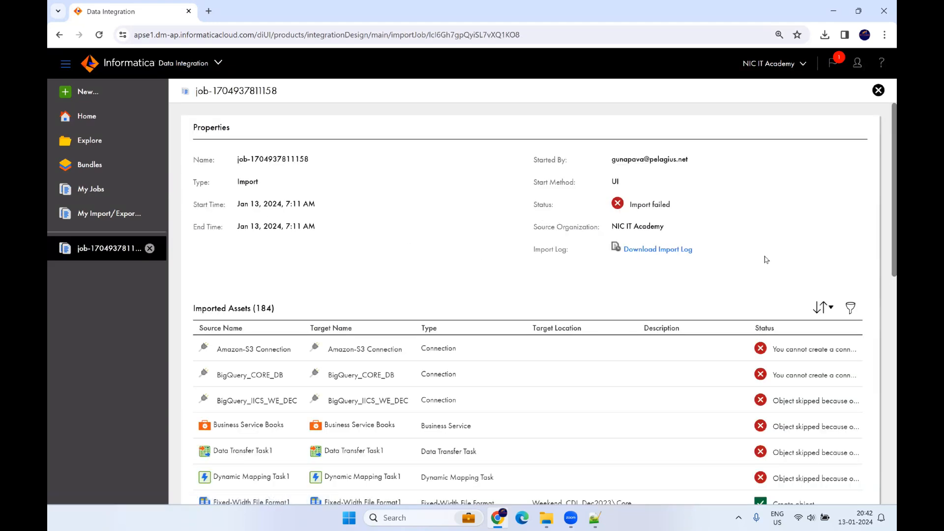
scroll(637, 386, "down", 3)
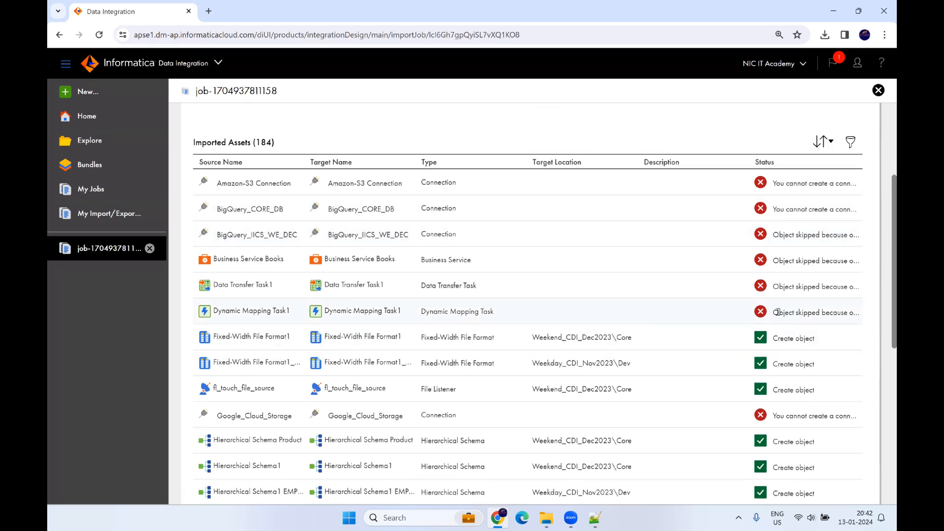
scroll(784, 339, "down", 2)
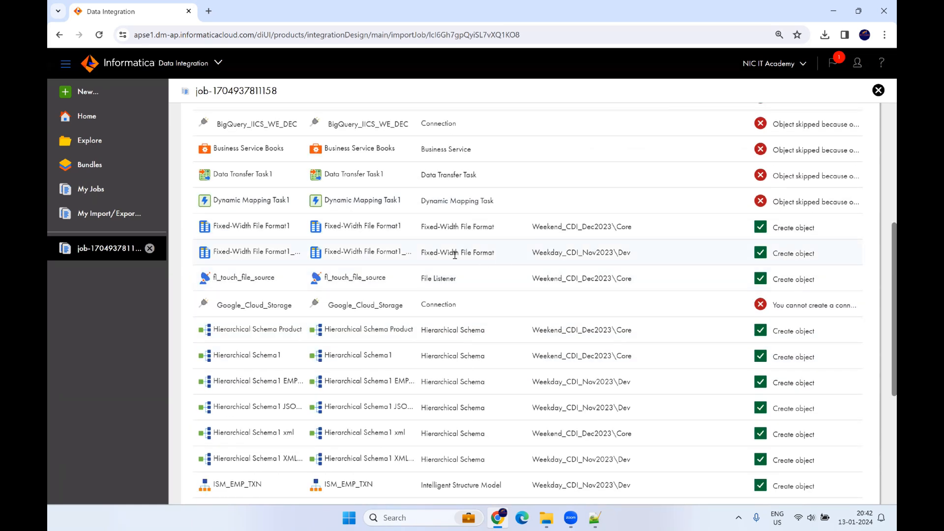
scroll(454, 254, "down", 4)
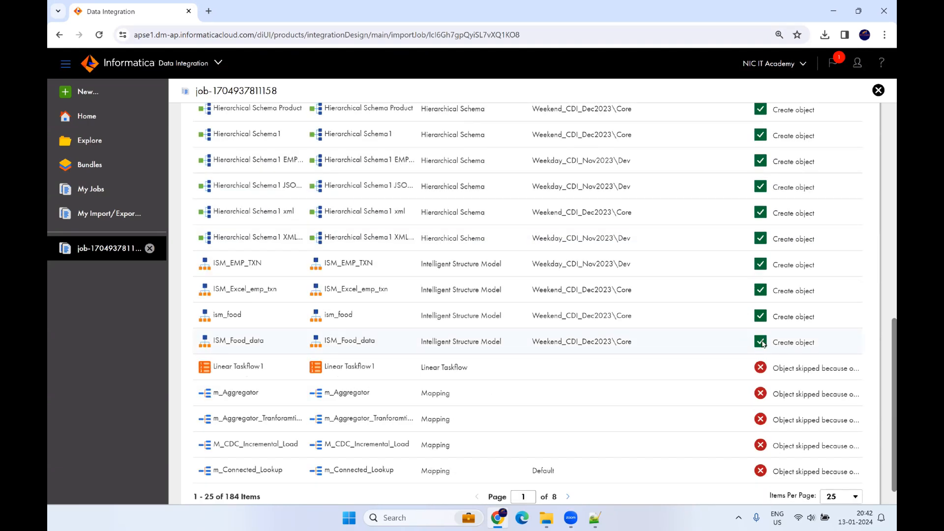
scroll(762, 343, "up", 10)
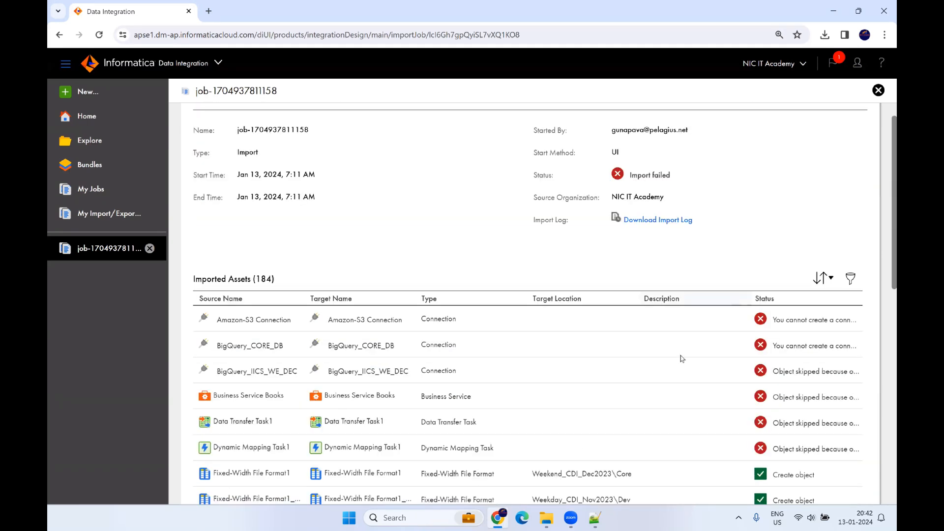
scroll(666, 408, "down", 2)
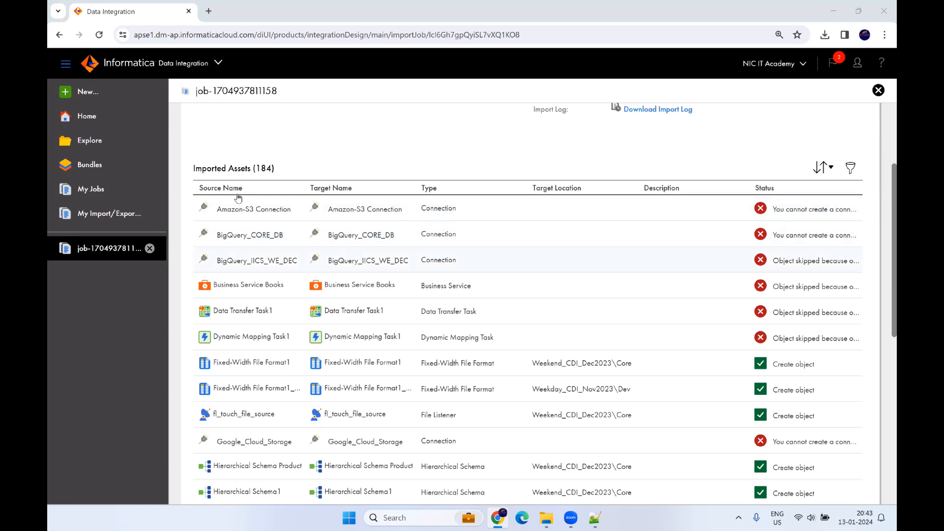
Step: Switch from My Services to Administrator and open the Add-On Connectors catalogue
left_click(209, 69)
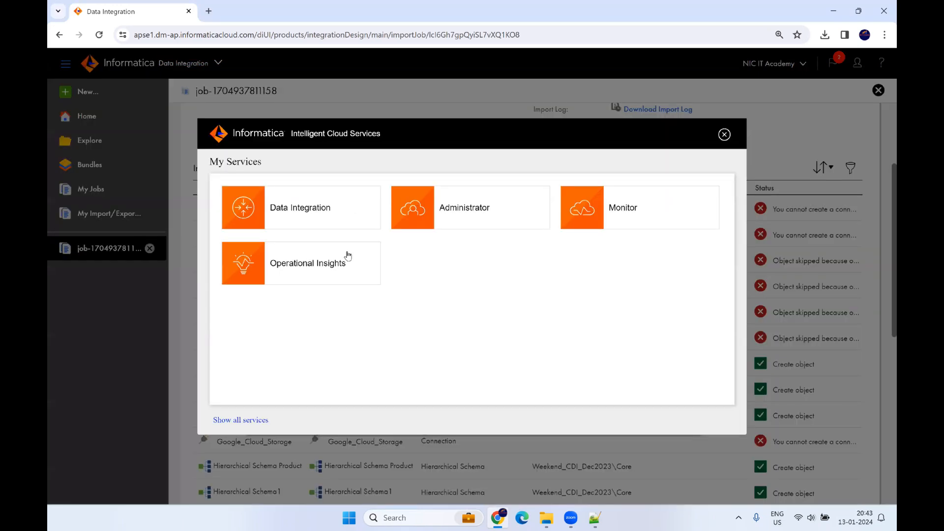
left_click(476, 213)
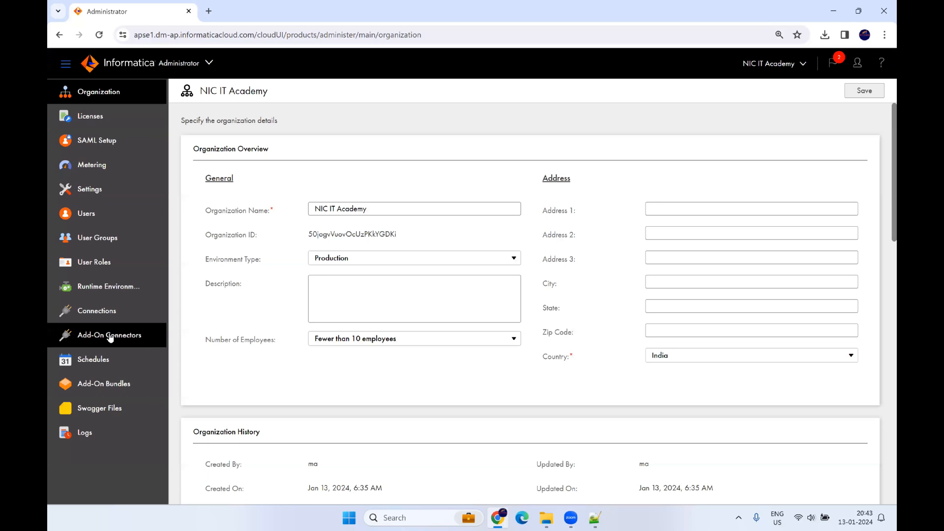
left_click(95, 335)
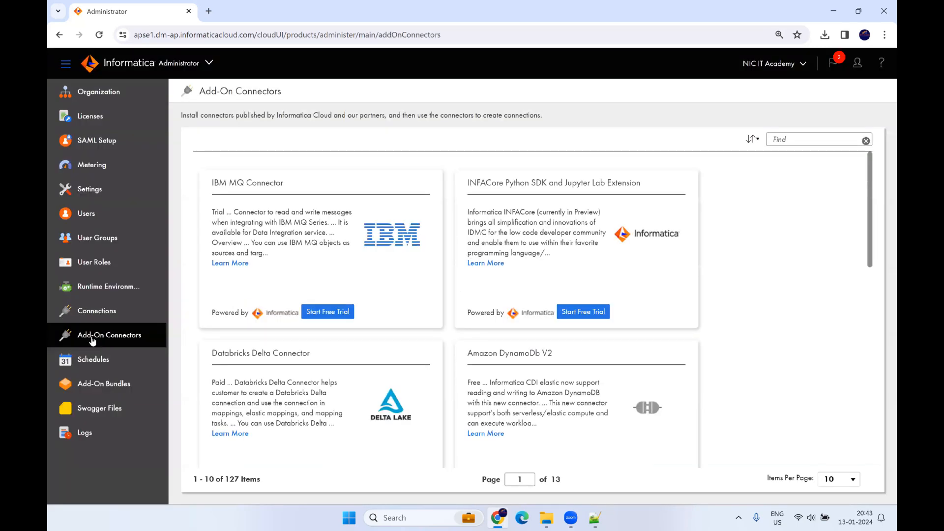
Step: Search the connector catalogue for 's3' and start the Amazon S3 Connector free trial
left_click(801, 139)
type("d")
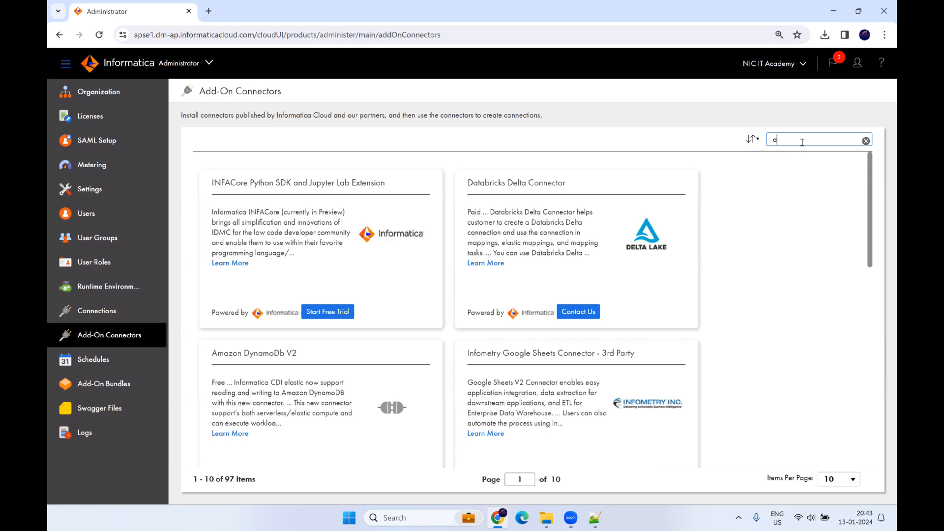
type("ma")
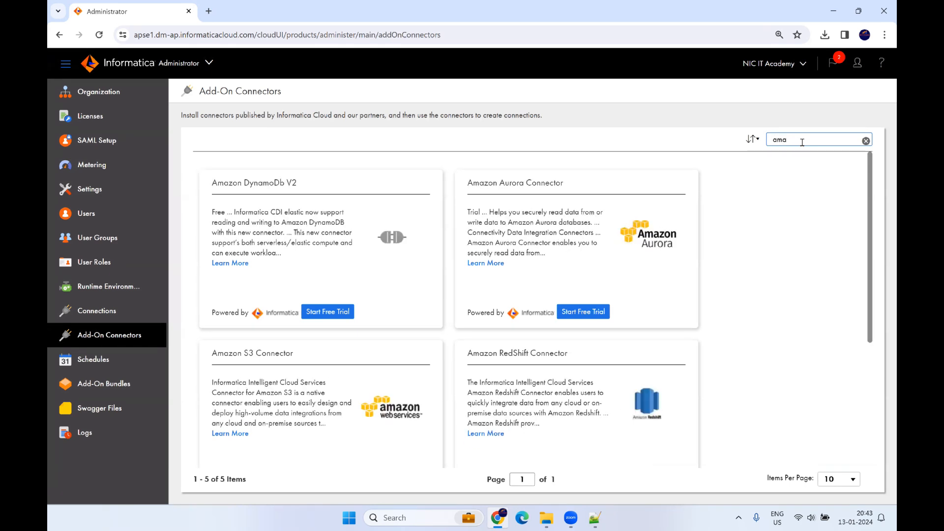
scroll(733, 278, "down", 1)
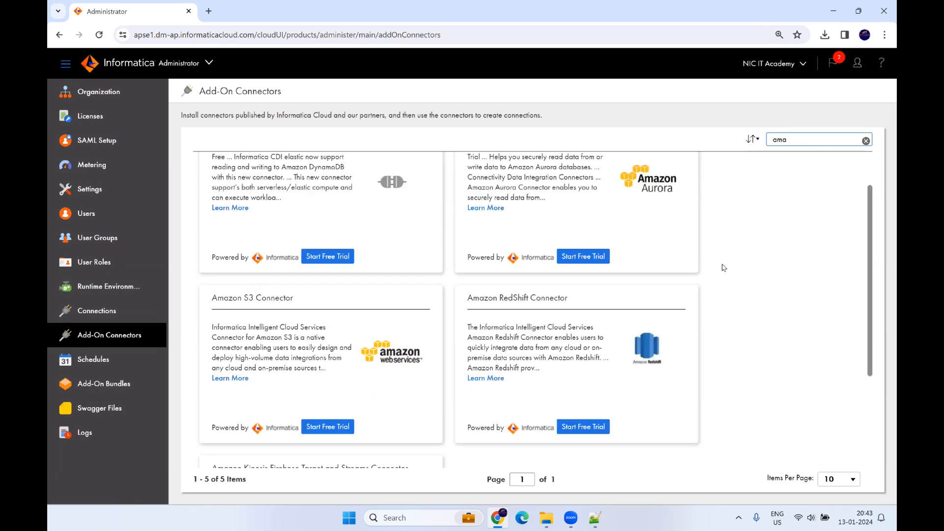
scroll(722, 267, "down", 1)
scroll(789, 152, "up", 3)
double_click(803, 137)
type("s3")
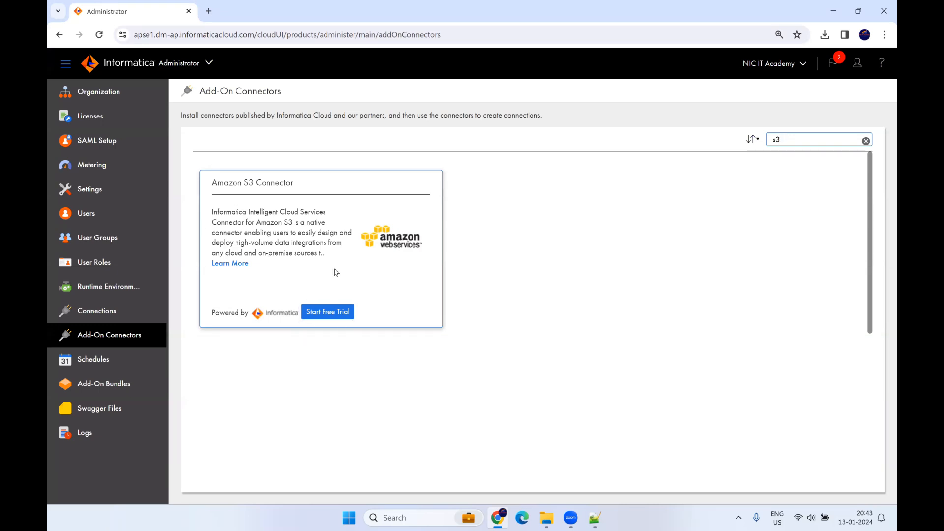
left_click(327, 315)
left_click(633, 306)
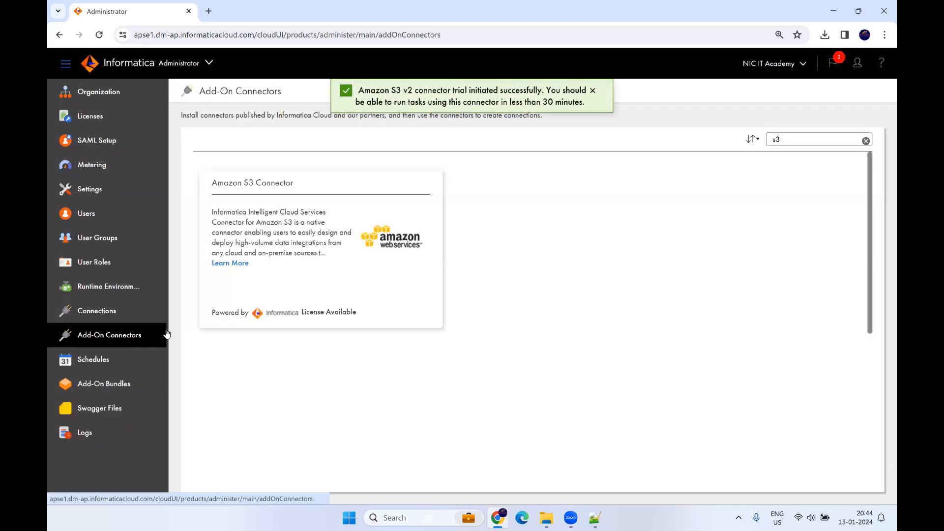
left_click_drag(803, 141, 729, 140)
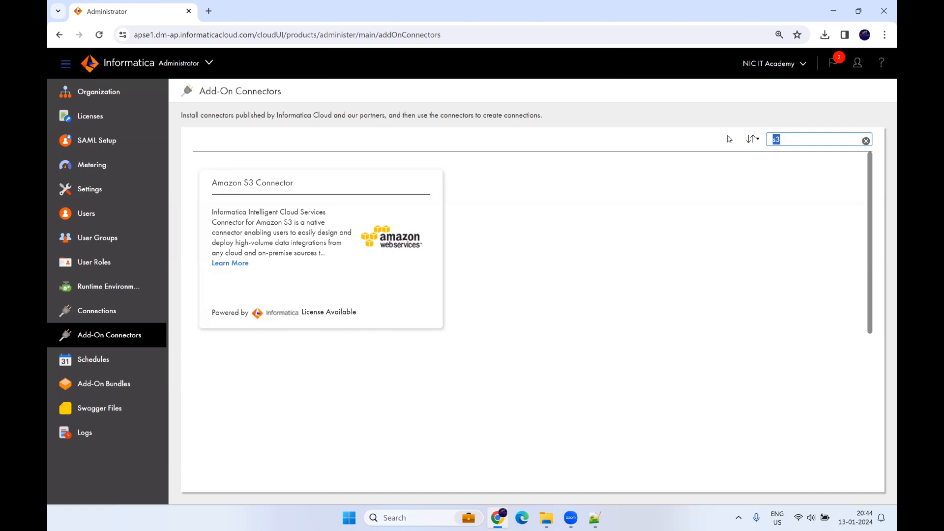
Step: Search 'big' and start free trials of Google BigQuery V2 and Google BigQuery
type("big")
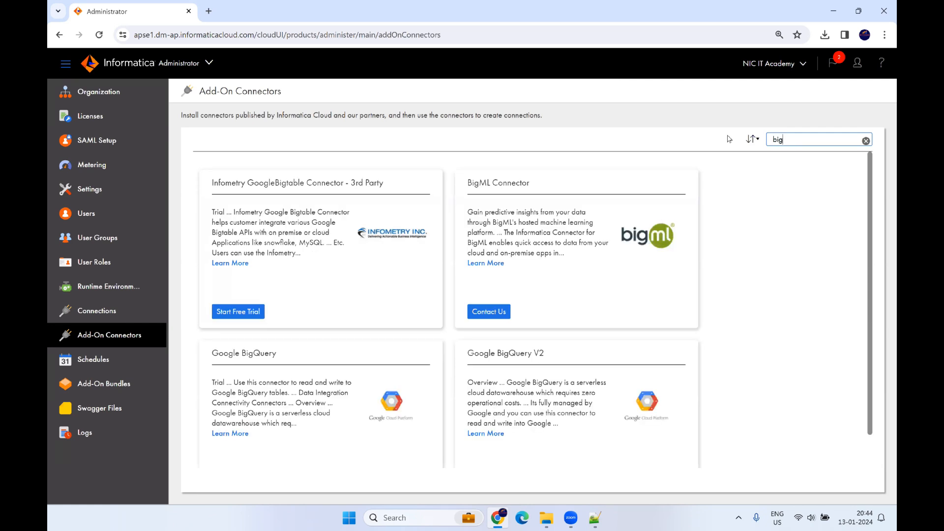
scroll(725, 270, "down", 1)
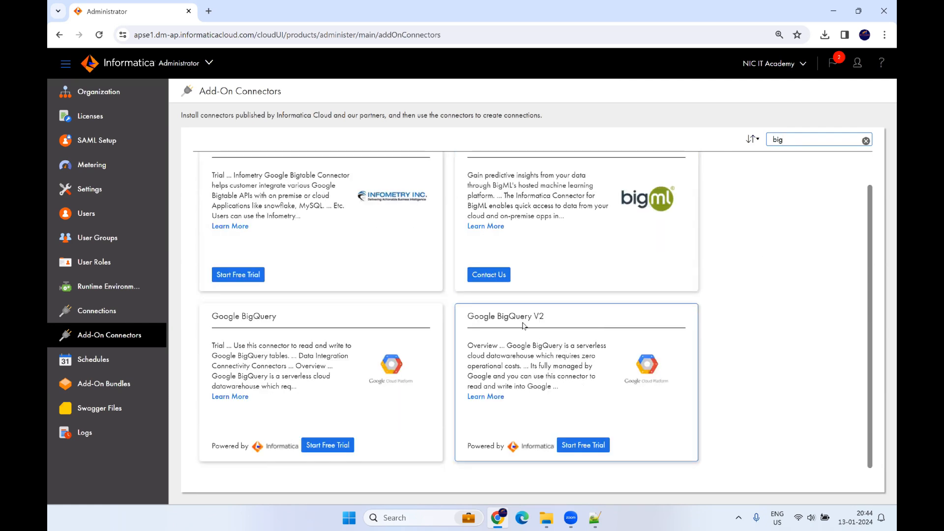
left_click(580, 445)
left_click(618, 301)
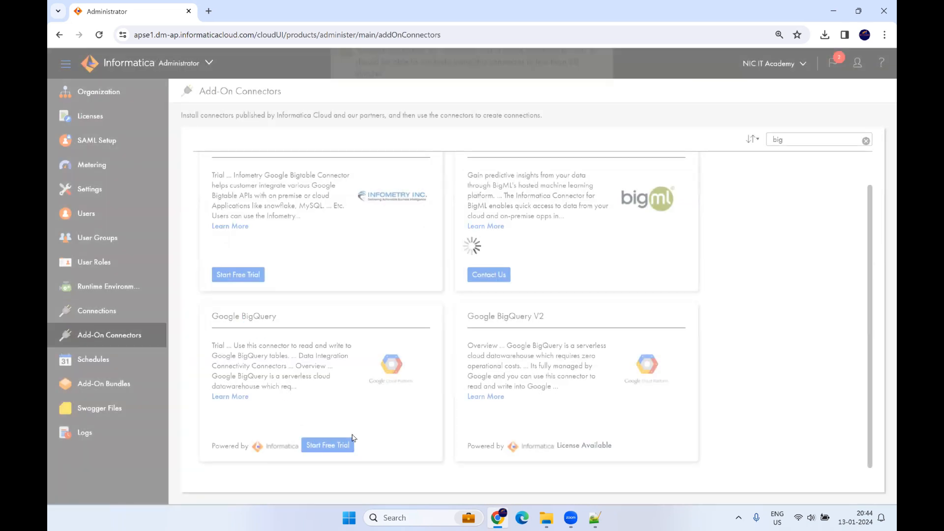
left_click_drag(554, 315, 466, 317)
left_click(333, 445)
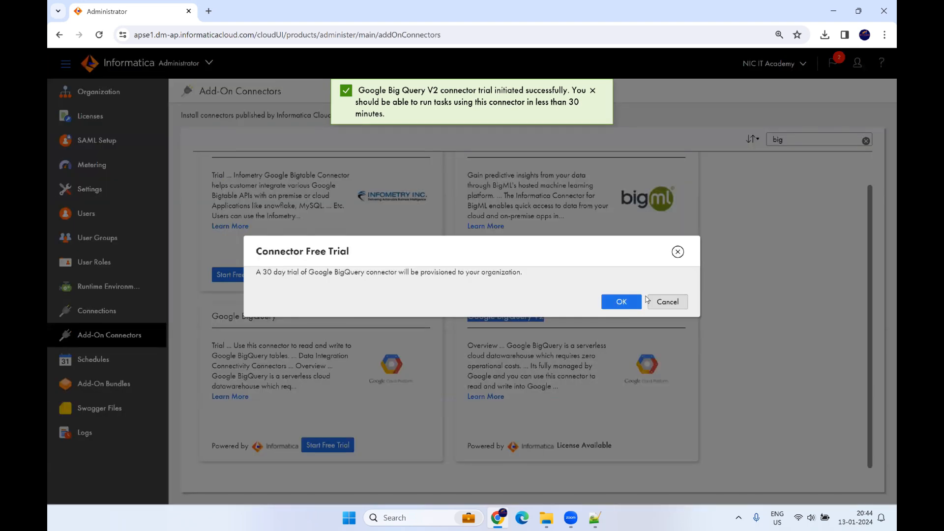
left_click(621, 302)
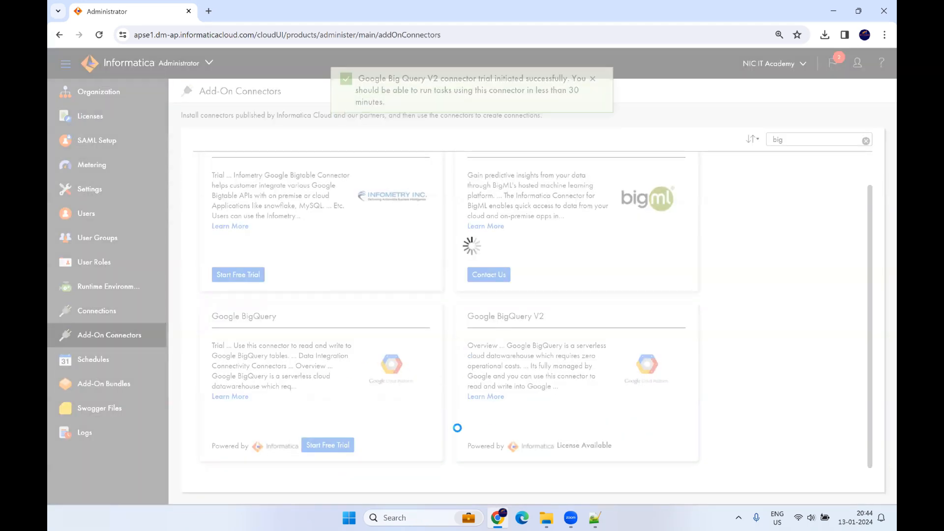
Step: Search 'google' and start free trials of Google Cloud Storage V2 and Google Cloud Storage
double_click(778, 140)
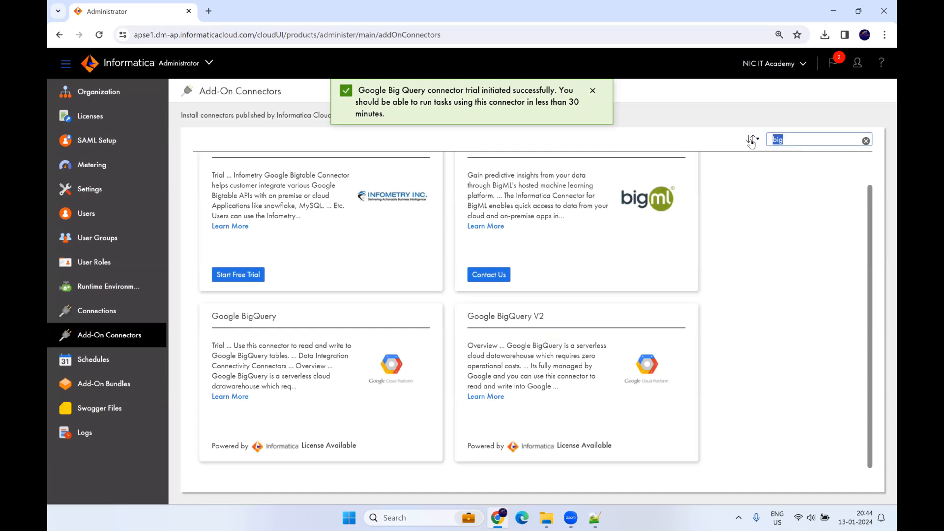
type("g")
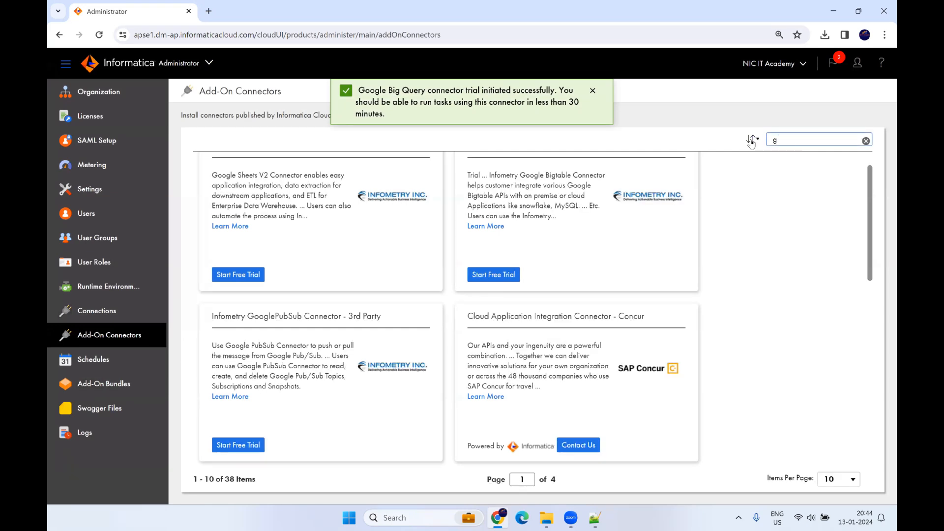
type("oogle")
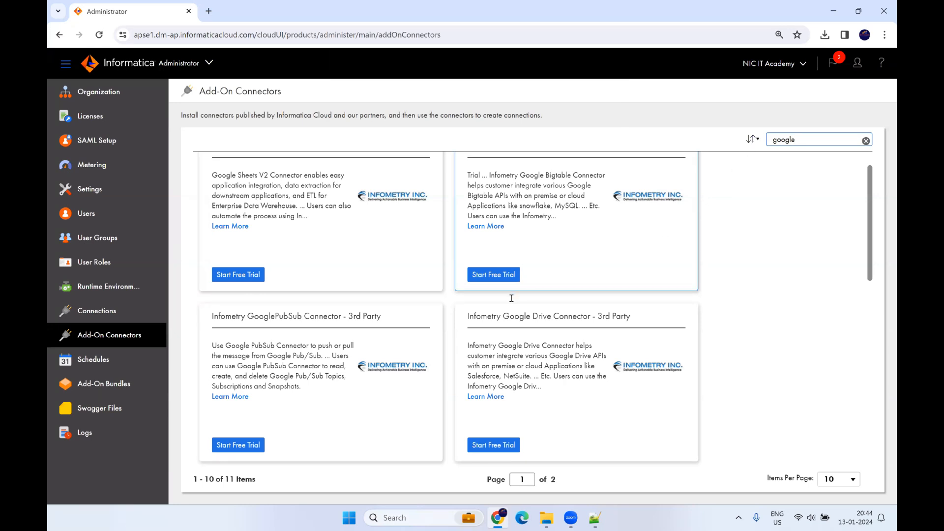
scroll(511, 299, "down", 5)
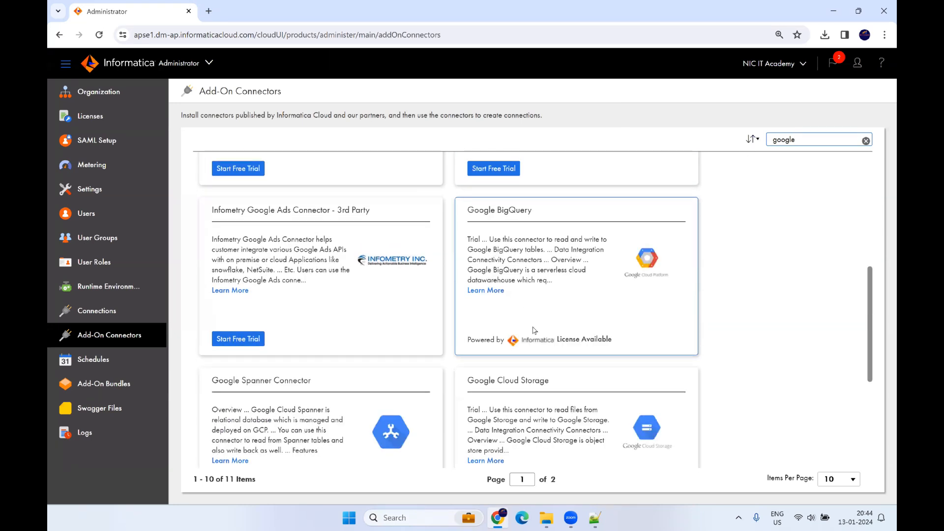
scroll(548, 391, "down", 3)
left_click_drag(549, 277, 466, 274)
scroll(518, 334, "down", 3)
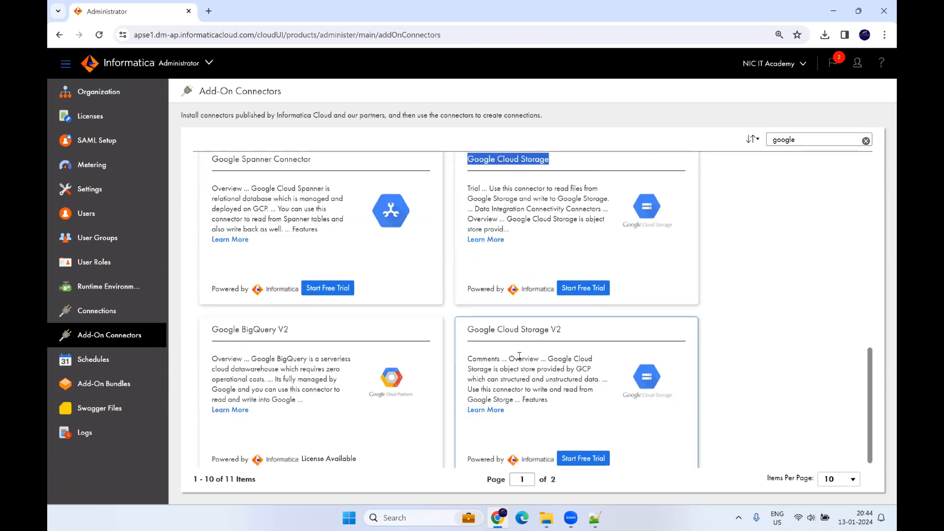
scroll(574, 452, "down", 1)
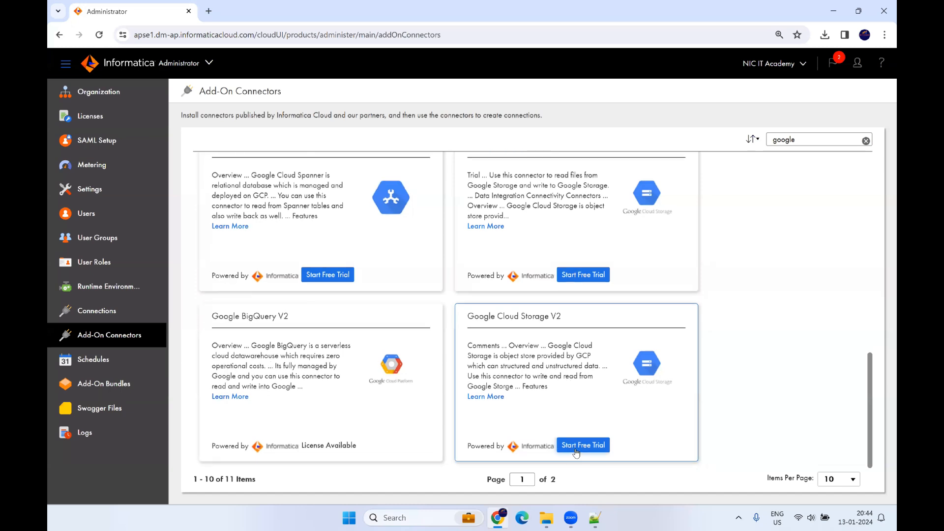
left_click_drag(243, 317, 309, 320)
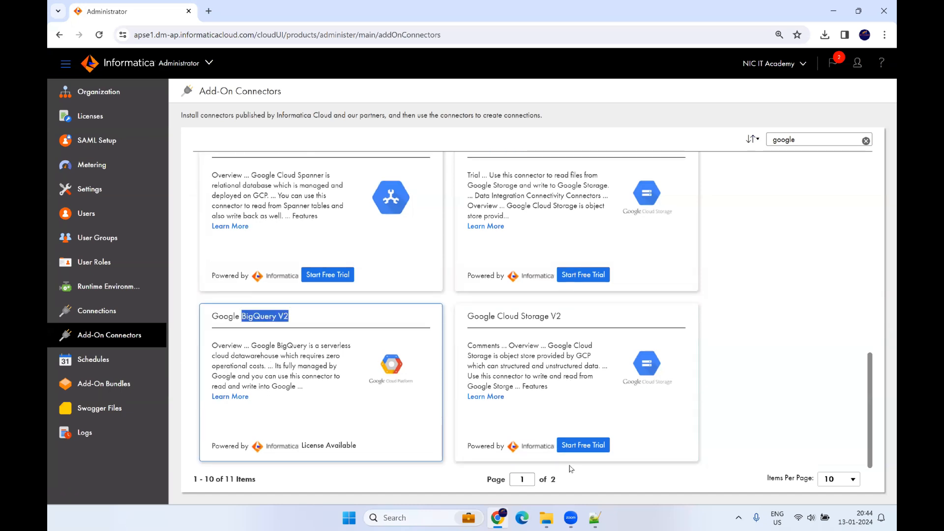
left_click(608, 446)
left_click(621, 302)
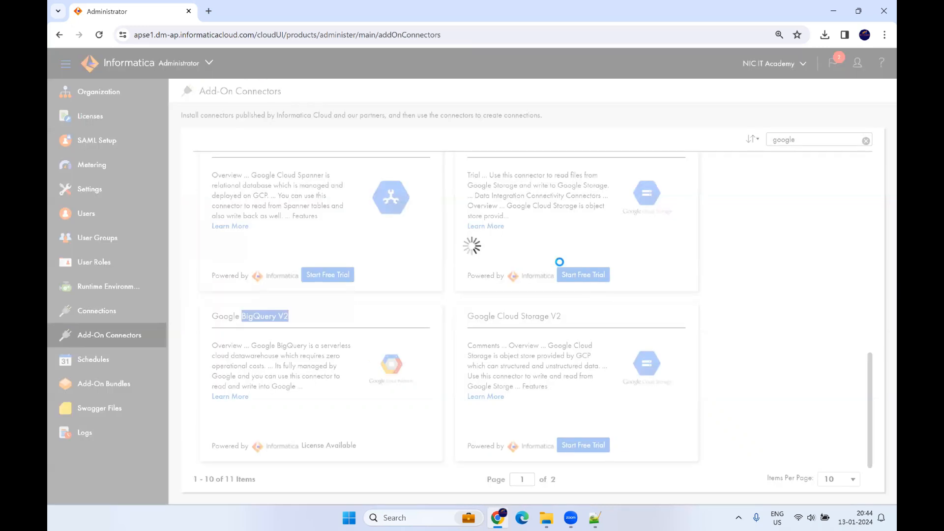
scroll(569, 293, "up", 1)
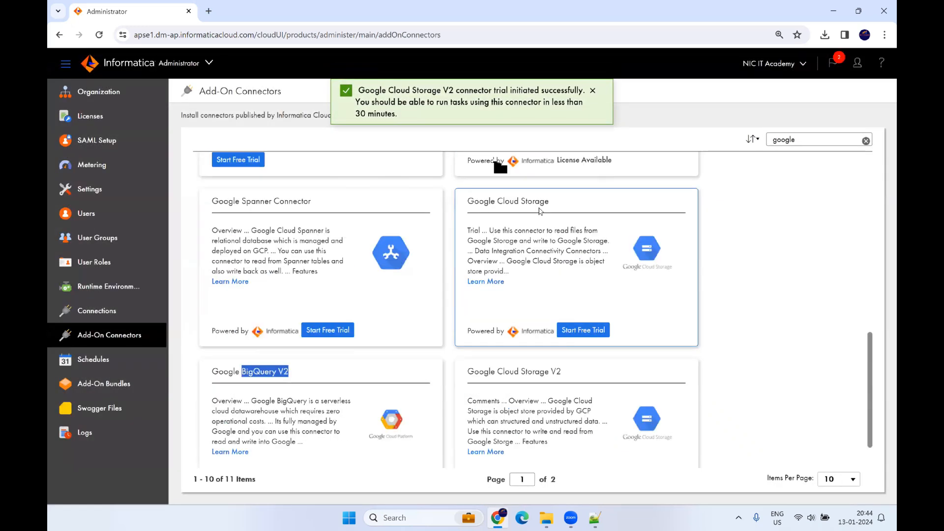
left_click(578, 330)
left_click(614, 302)
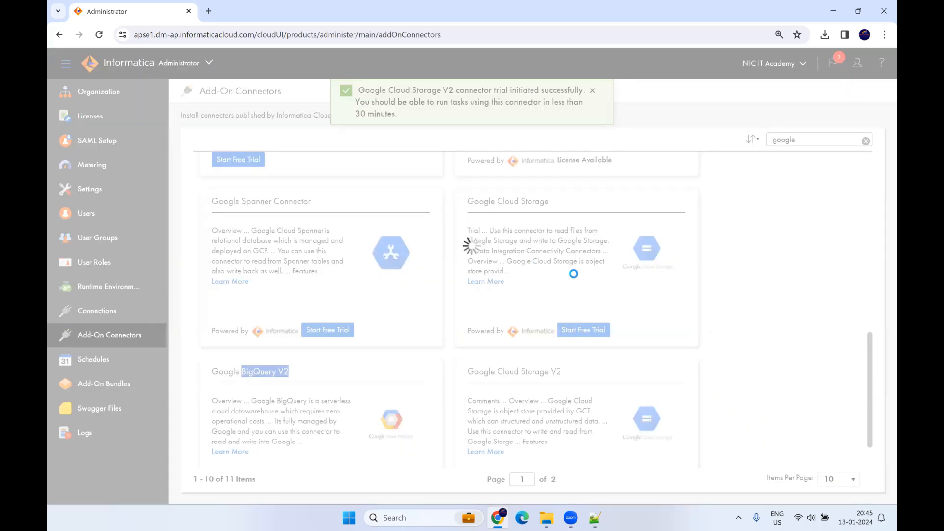
double_click(782, 140)
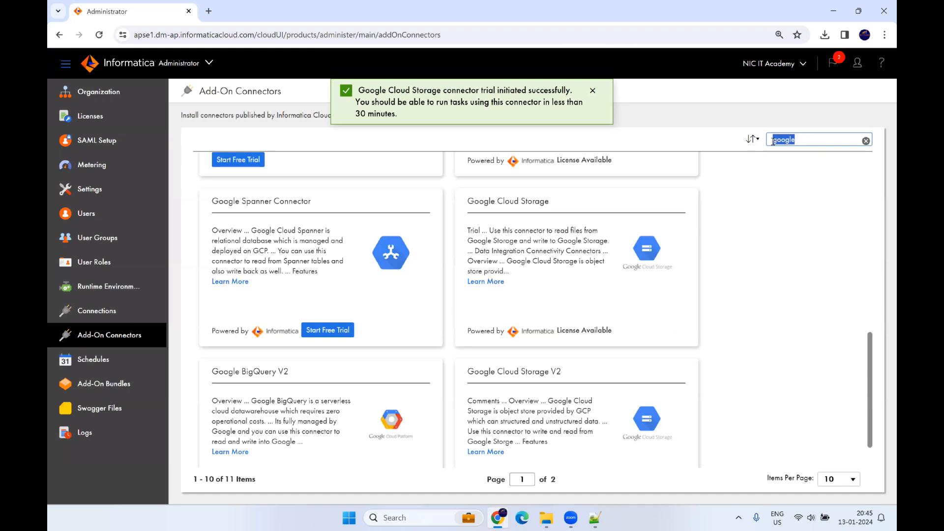
Step: Search 'sn' and 'rest' and start free trials of the Snowflake and REST V2 connectors
type("snow")
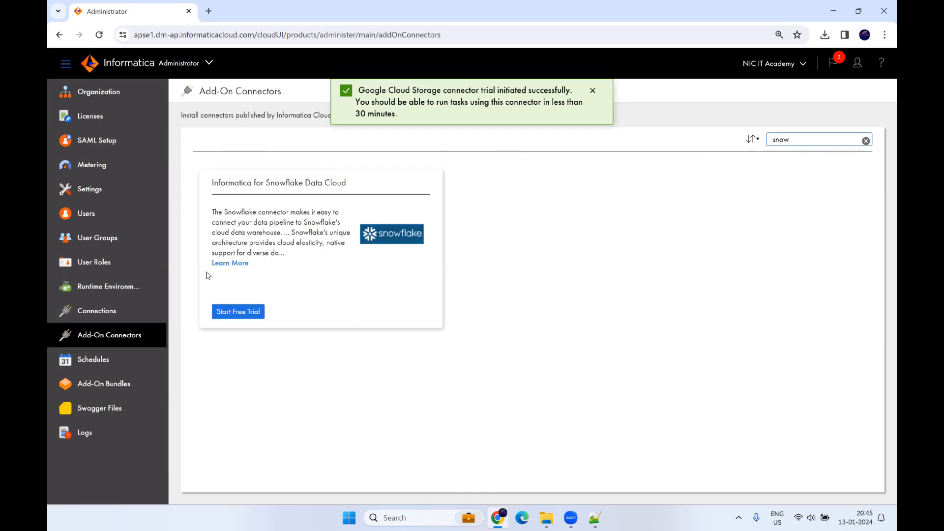
left_click(230, 312)
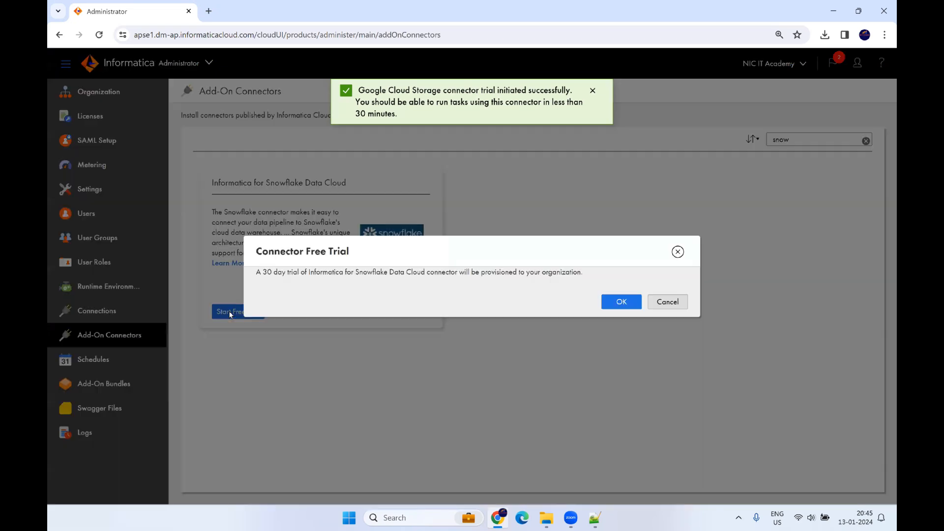
left_click(629, 302)
type("rest")
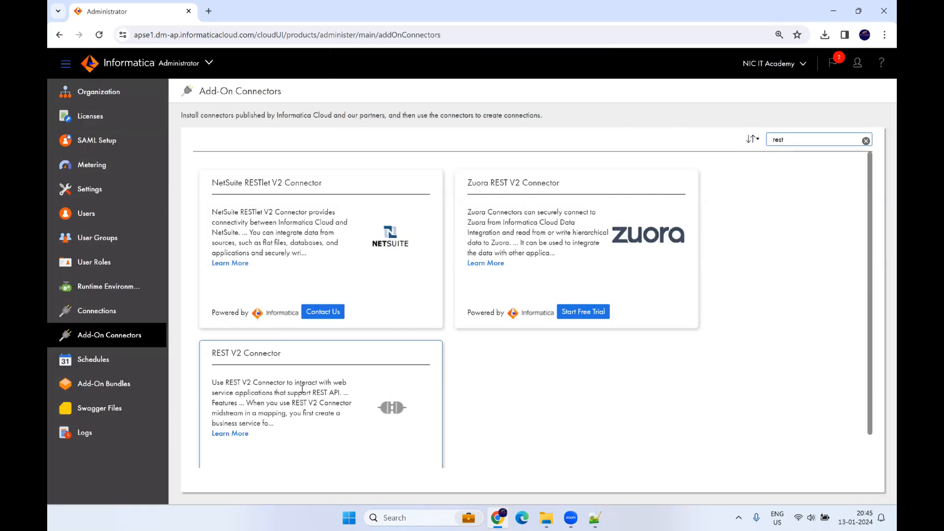
scroll(329, 373, "down", 1)
left_click(327, 445)
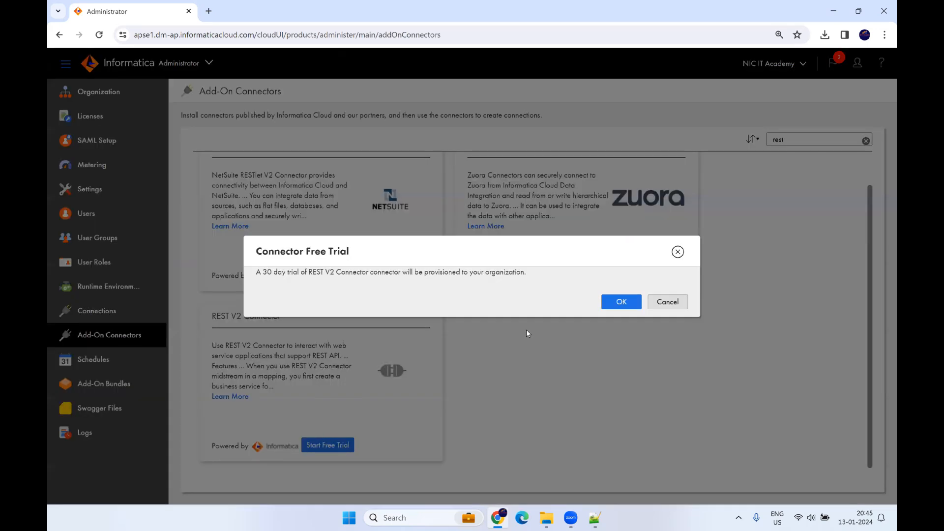
left_click(610, 306)
Step: Search 'sale' and start the Salesforce Connector free trial
double_click(778, 139)
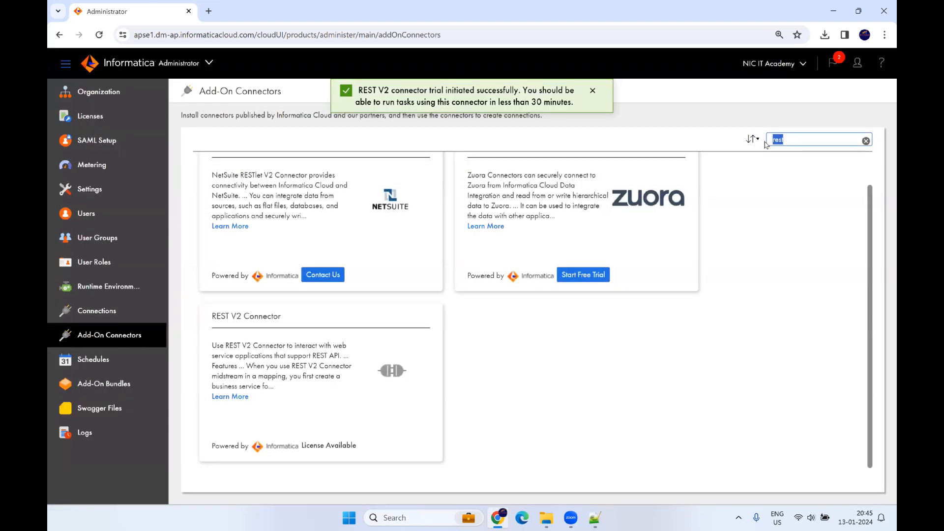
type("sale")
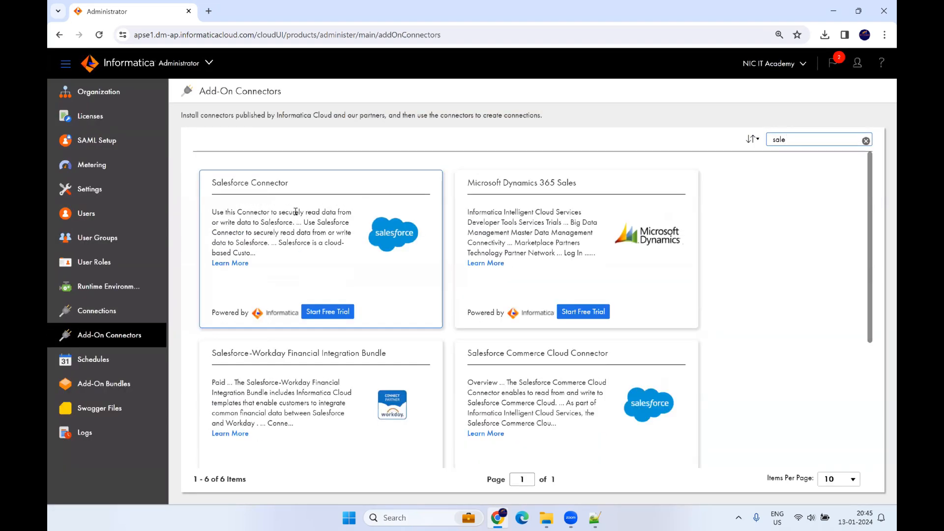
scroll(354, 226, "down", 4)
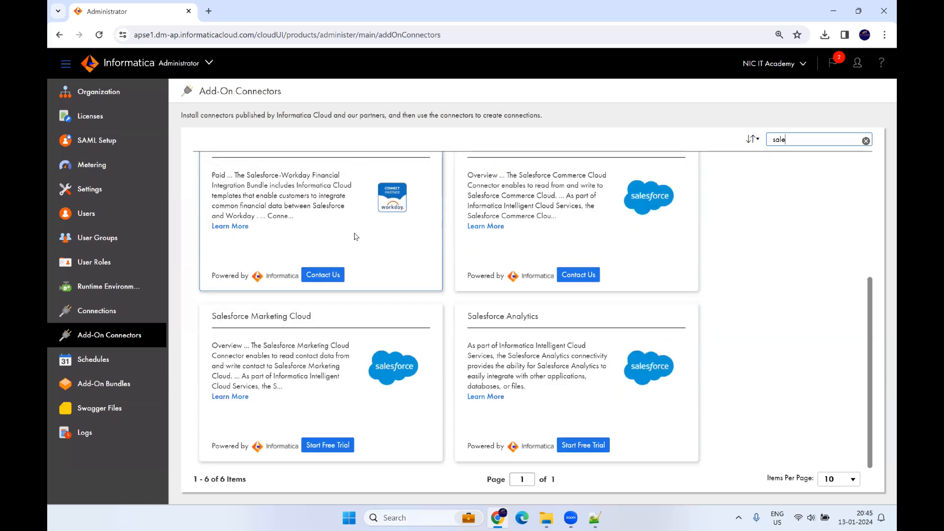
scroll(356, 237, "up", 4)
left_click(338, 314)
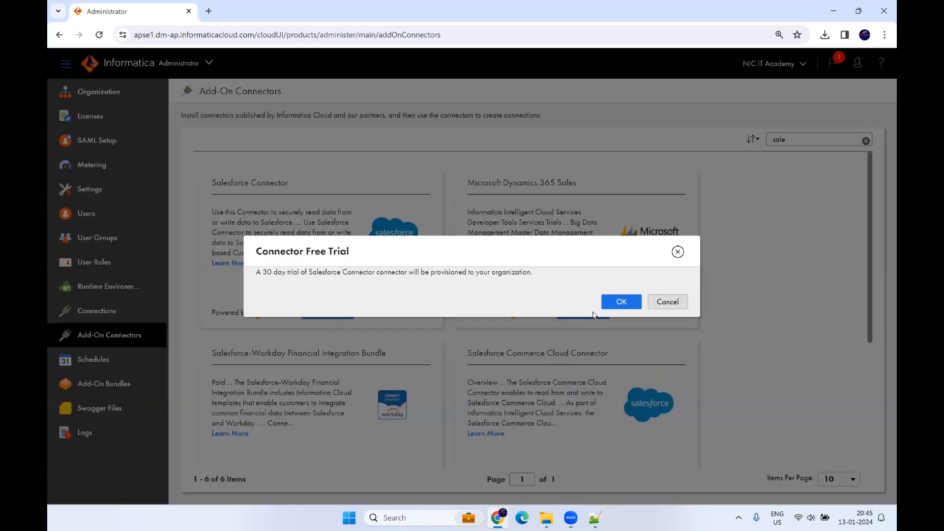
left_click(609, 303)
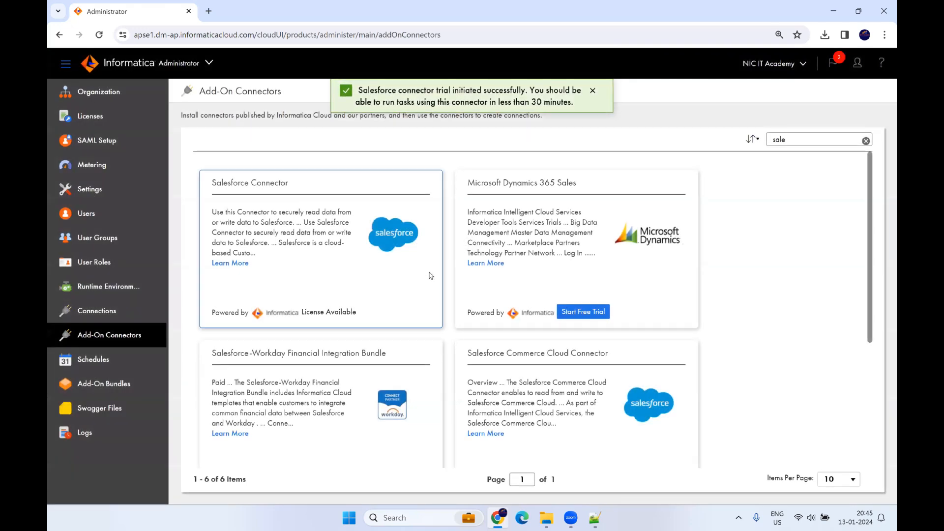
Step: Select the 'sale' search text and bring up the My Services chooser
double_click(774, 140)
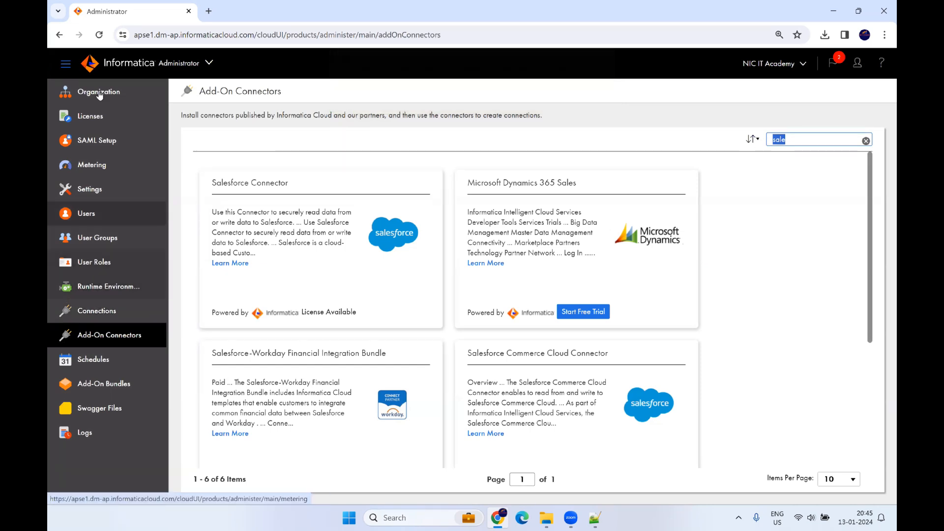
left_click(210, 64)
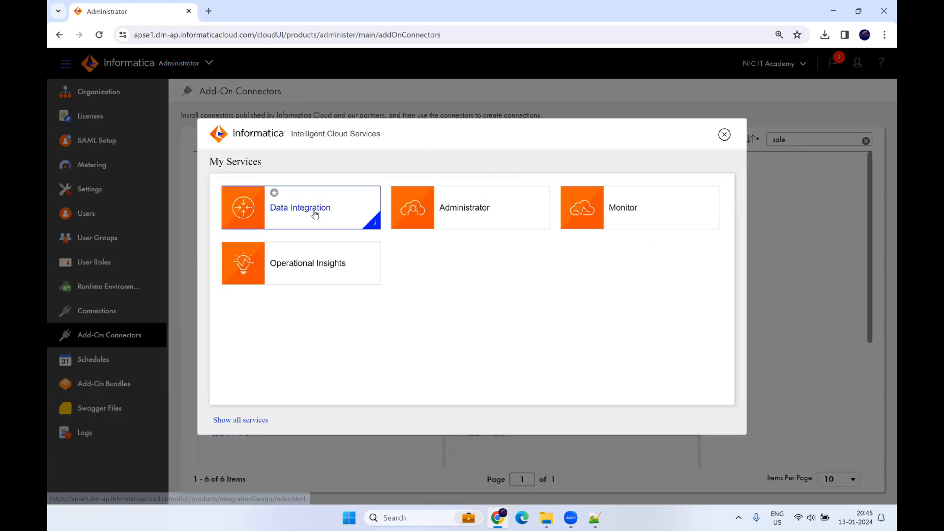
Step: In Data Integration Explore, import all 167 assets from job-1704937811158.zip and open the job's log
left_click(314, 213)
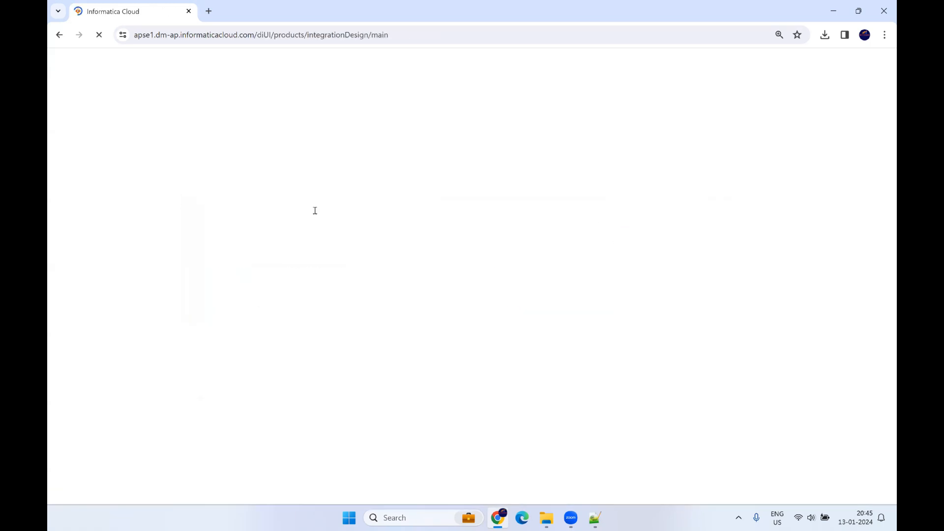
left_click(55, 144)
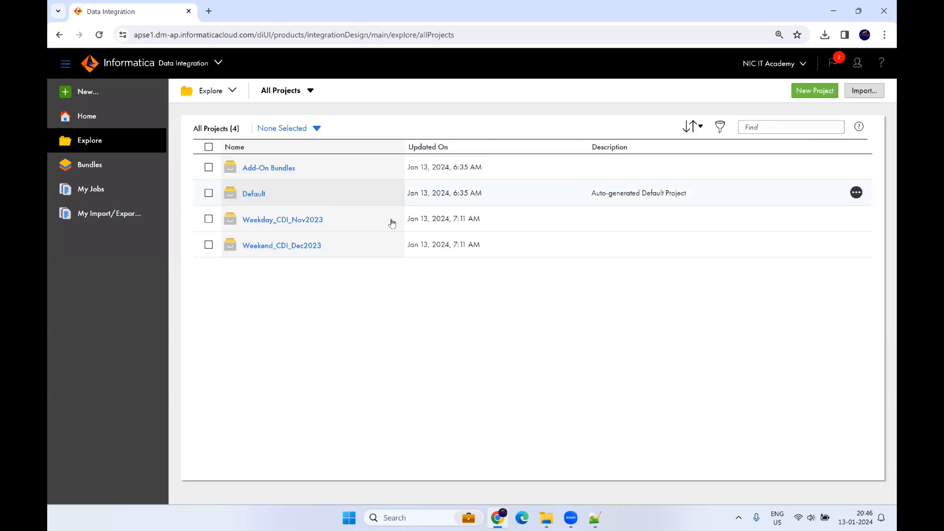
left_click(864, 90)
left_click(518, 179)
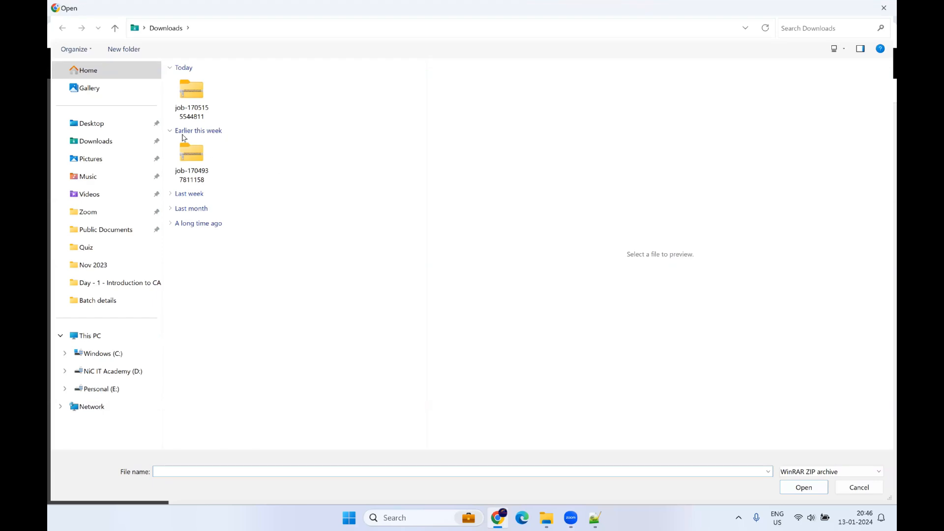
left_click(194, 162)
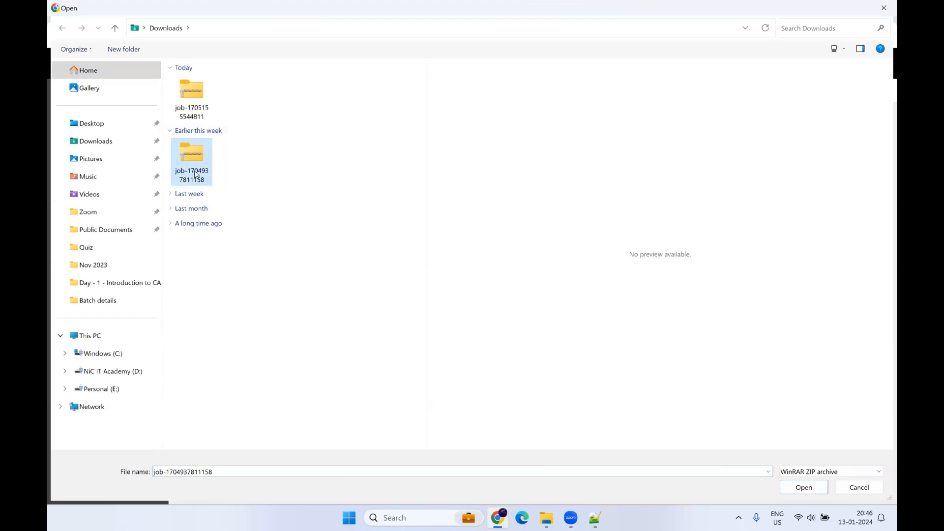
left_click(805, 487)
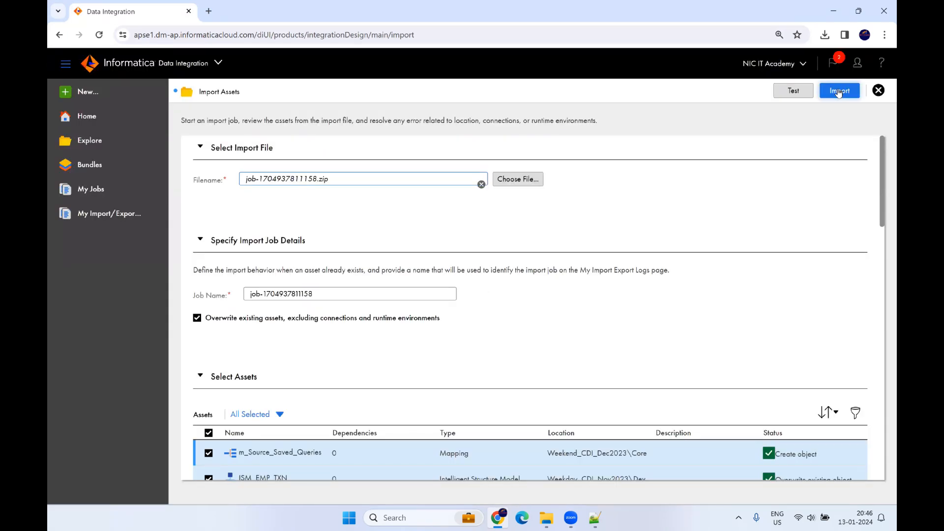
left_click(840, 93)
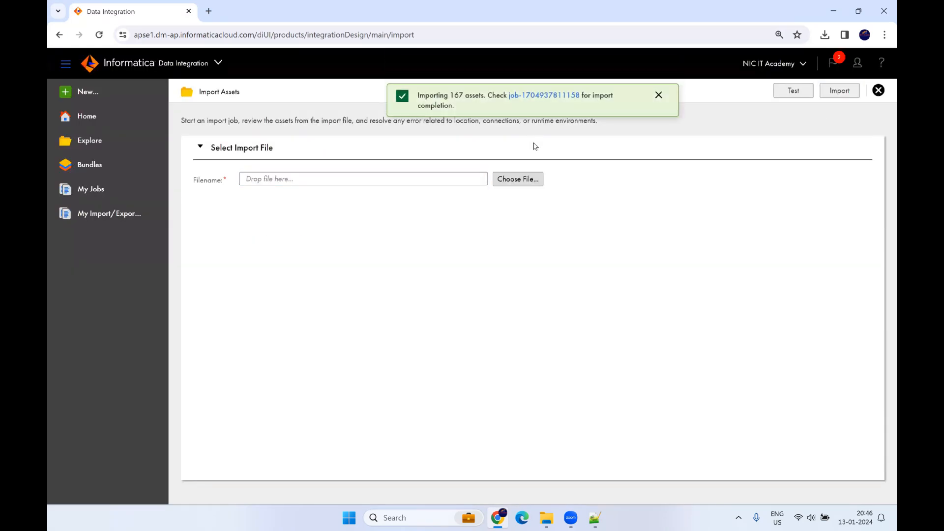
left_click(543, 96)
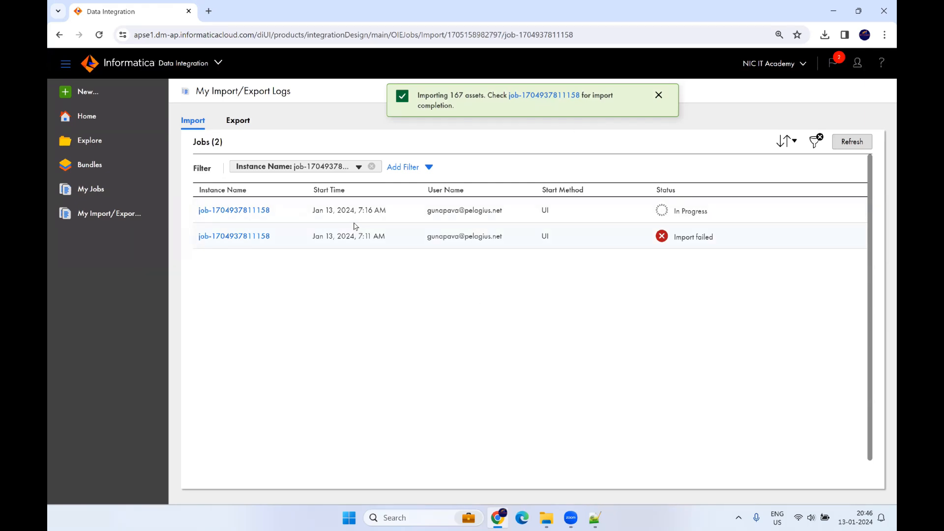
left_click(147, 212)
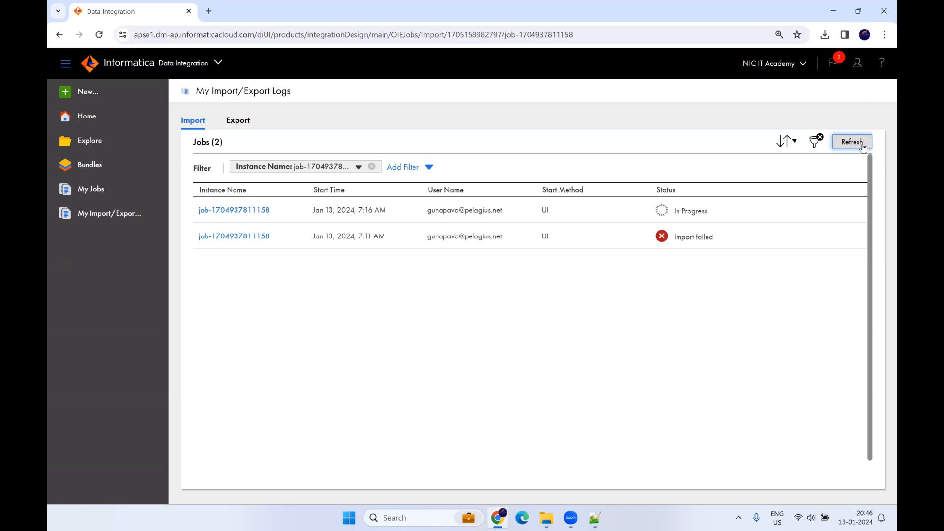
left_click(861, 146)
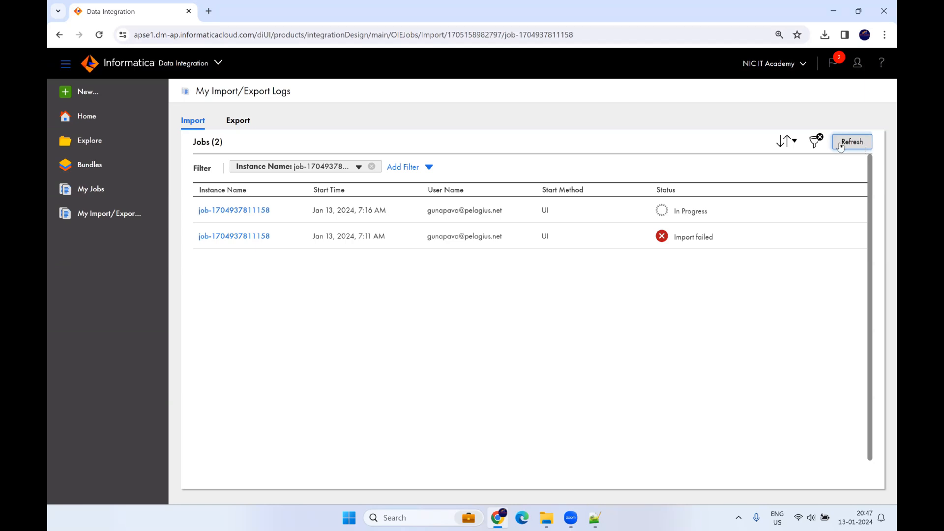
left_click(264, 212)
scroll(595, 254, "down", 10)
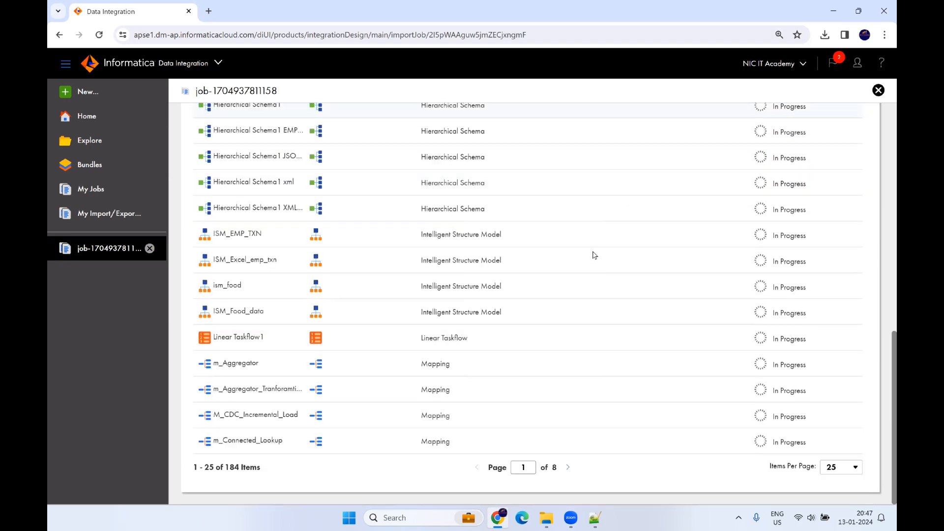
scroll(595, 254, "up", 10)
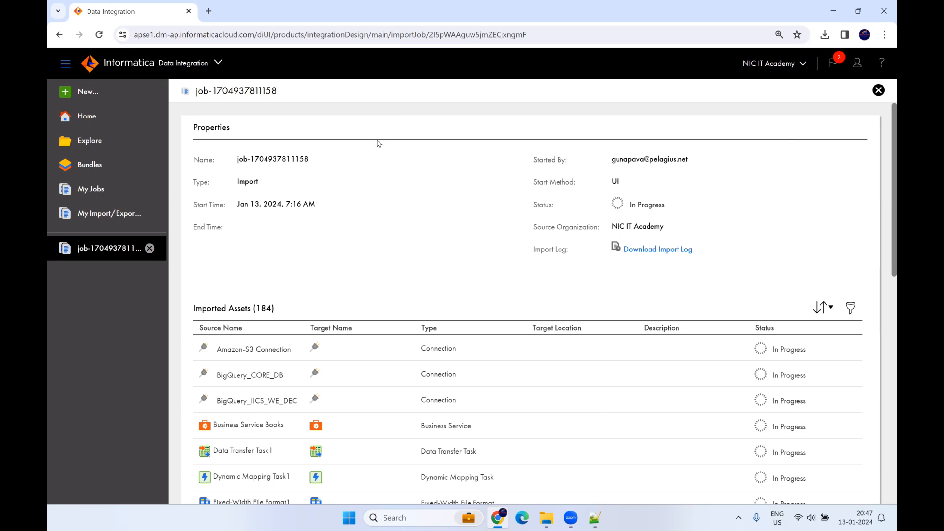
Step: Reload the job details to confirm Import completed successfully and spot the Overwrite existing object entry
left_click(281, 34)
key("Return")
scroll(647, 195, "down", 2)
scroll(647, 196, "up", 2)
left_click_drag(630, 206, 730, 209)
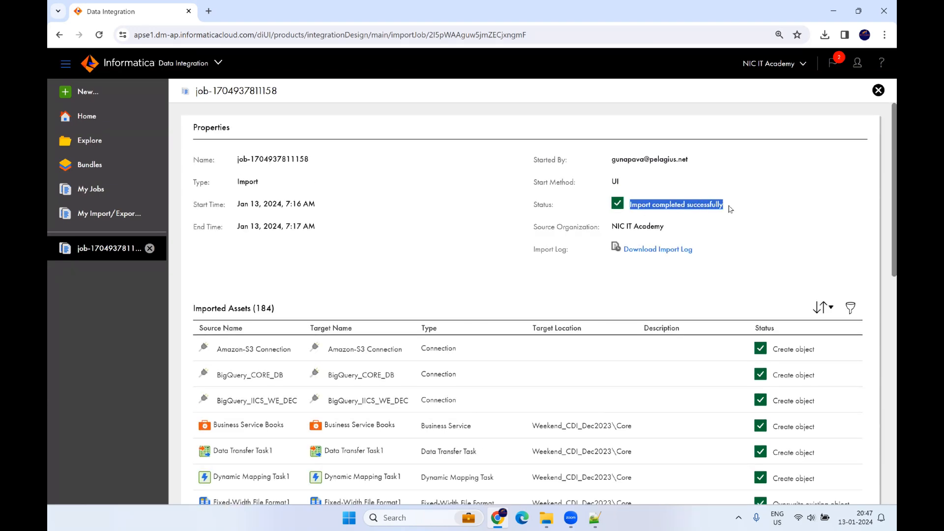
scroll(704, 275, "down", 2)
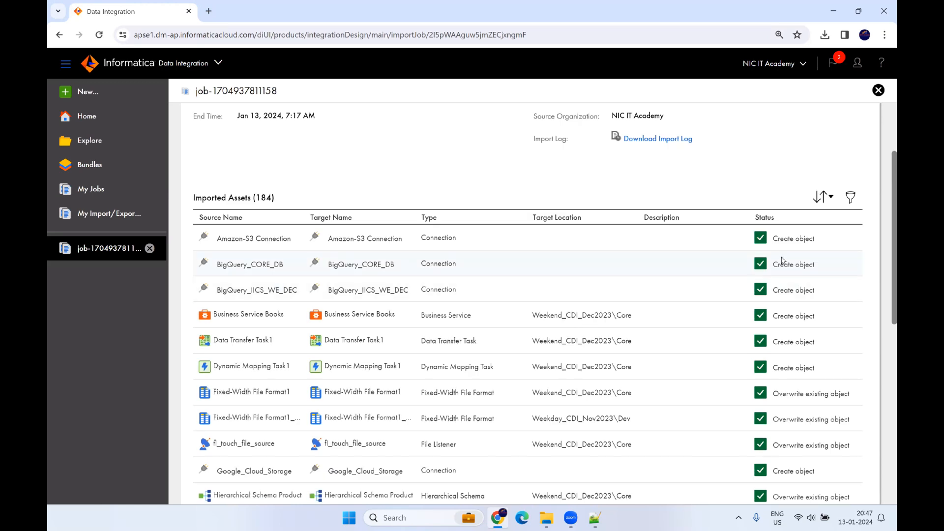
scroll(782, 261, "down", 2)
left_click_drag(775, 284, 849, 285)
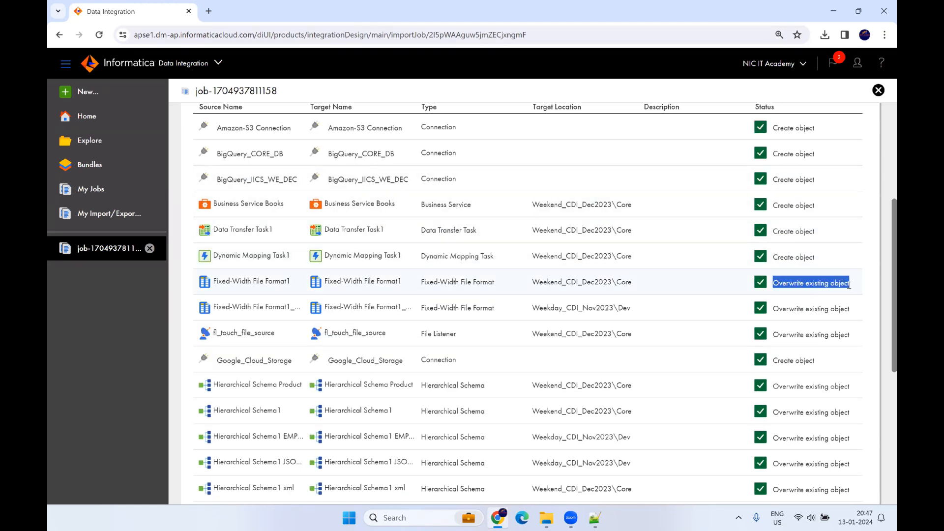
scroll(802, 220, "up", 1)
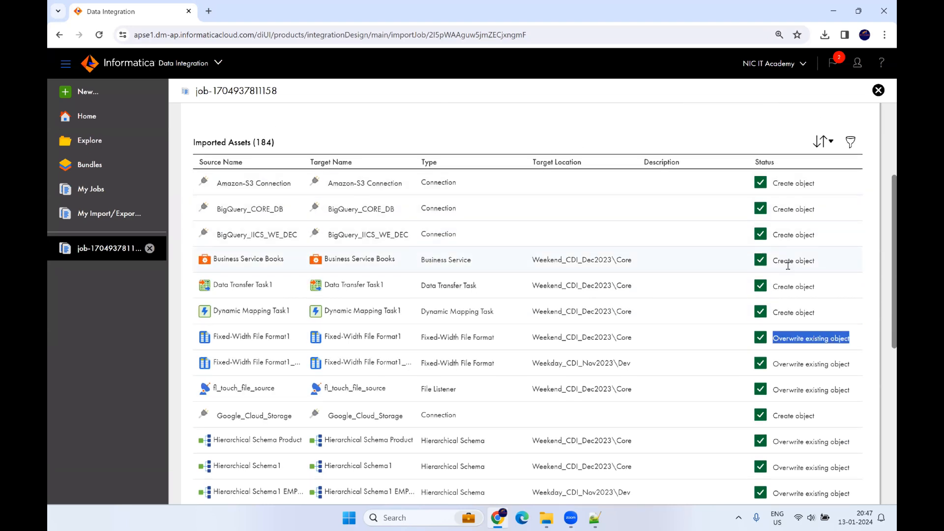
scroll(789, 275, "down", 7)
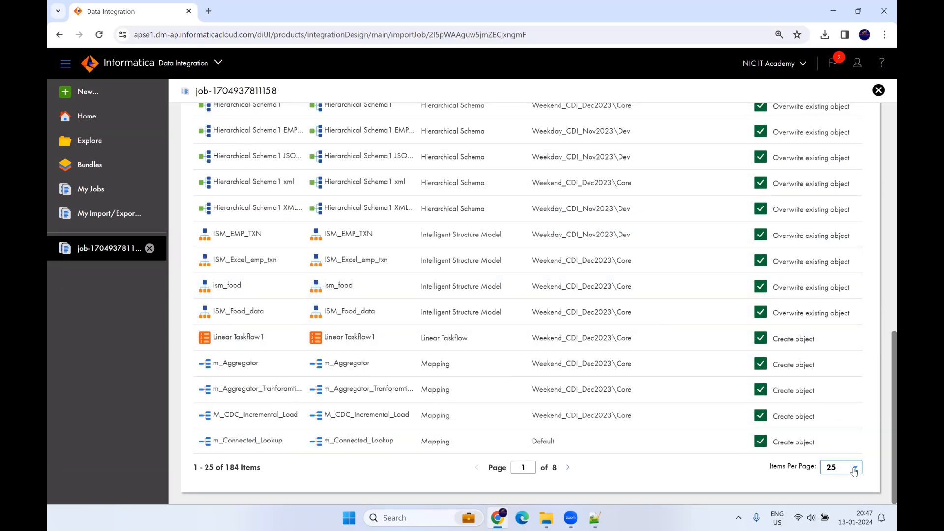
Step: Step through imported asset pages 2 and 3, noting m_parameter's overwrite status
left_click(568, 467)
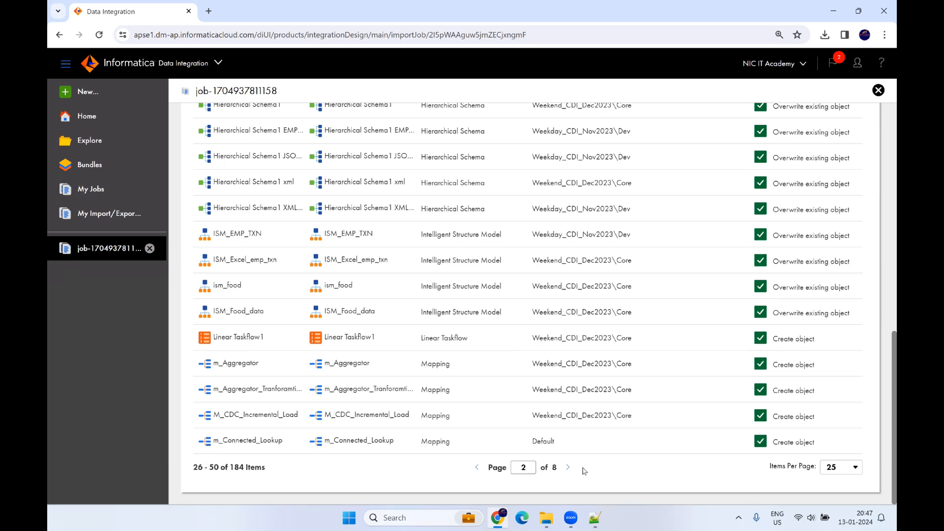
scroll(723, 356, "down", 10)
scroll(718, 352, "down", 3)
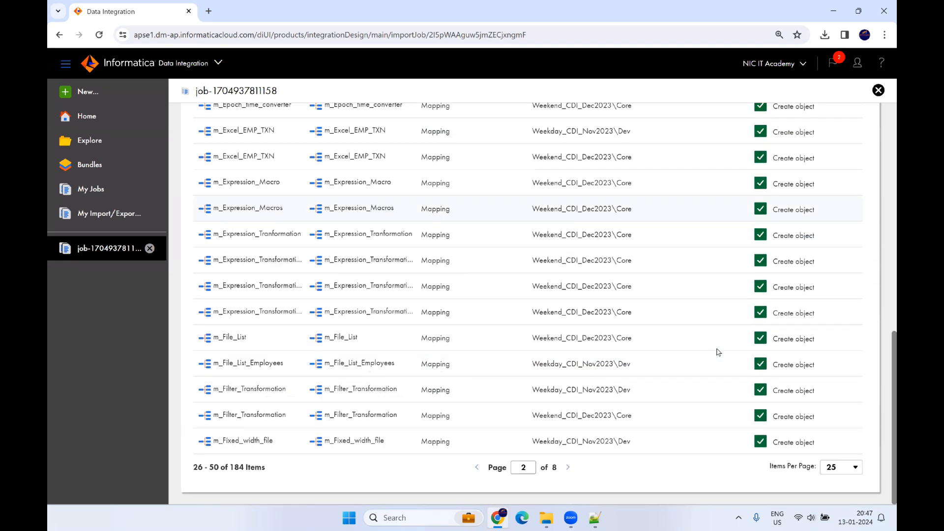
left_click(568, 467)
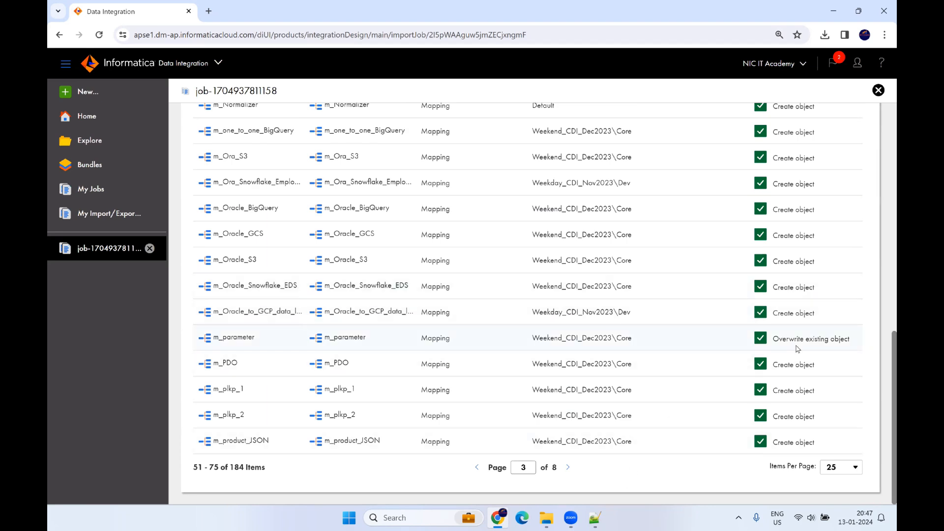
left_click_drag(773, 339, 858, 347)
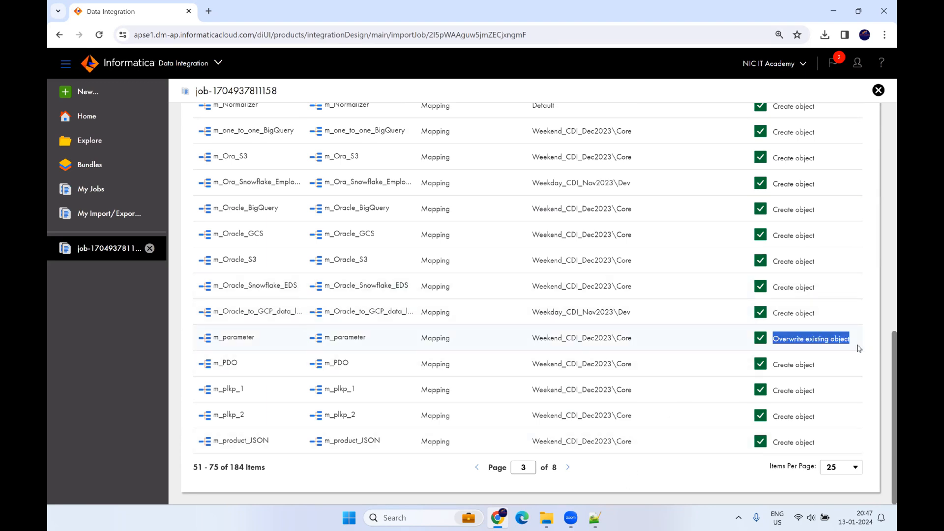
scroll(279, 227, "up", 10)
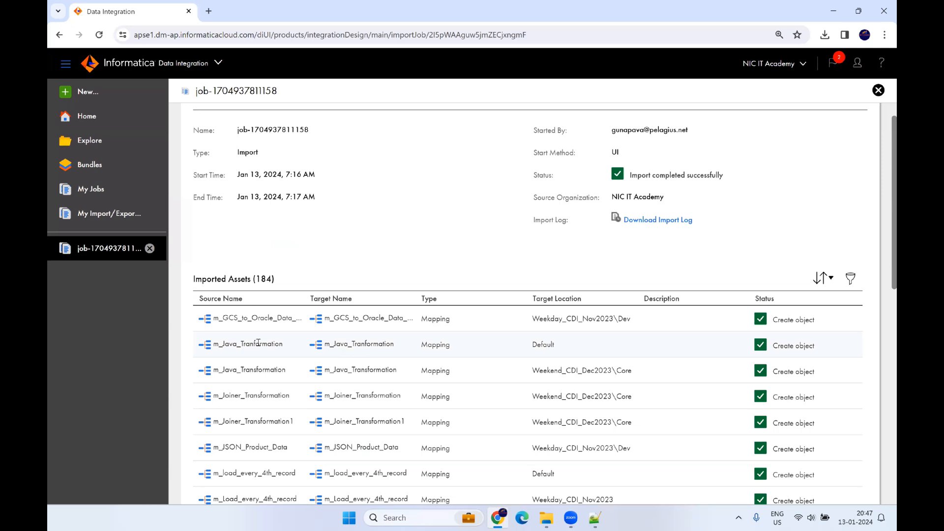
Step: Go from Explore to Administrator Connections and open the Oracle_HR_Src connection
left_click(88, 142)
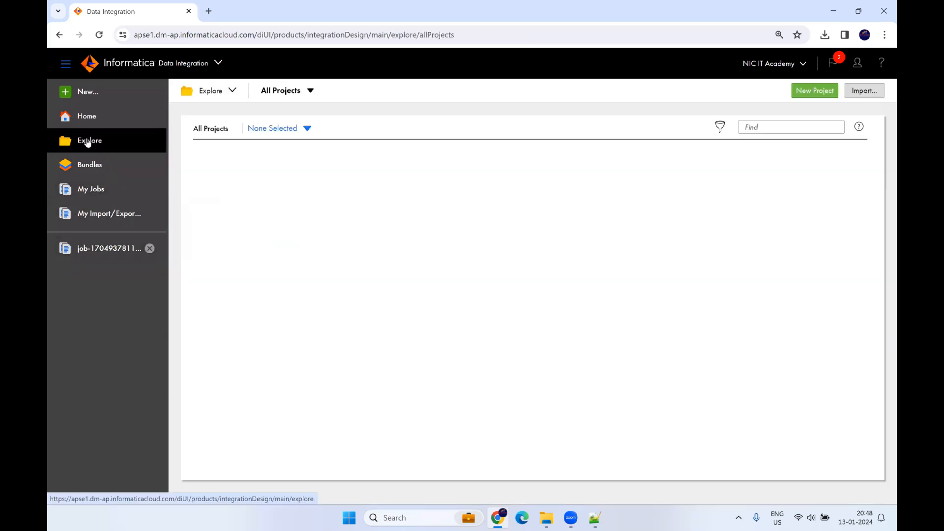
left_click(194, 67)
left_click(503, 212)
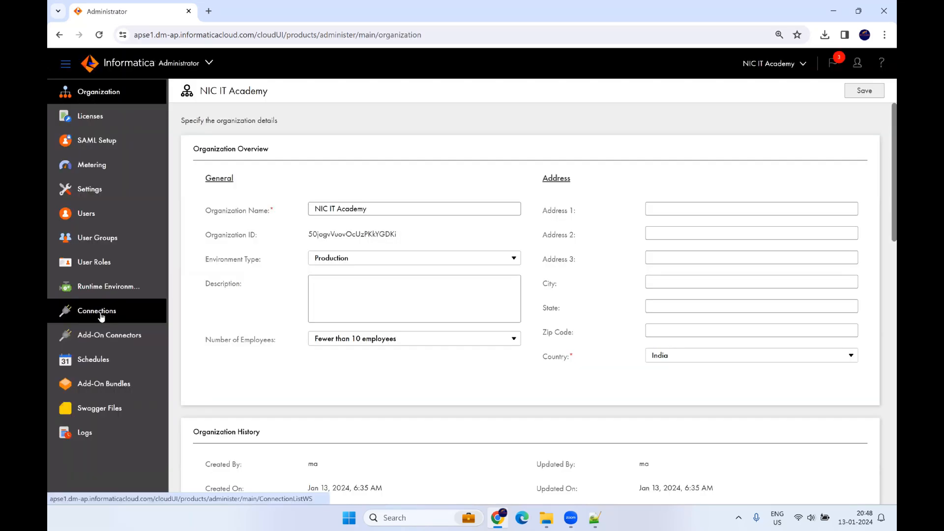
left_click(101, 312)
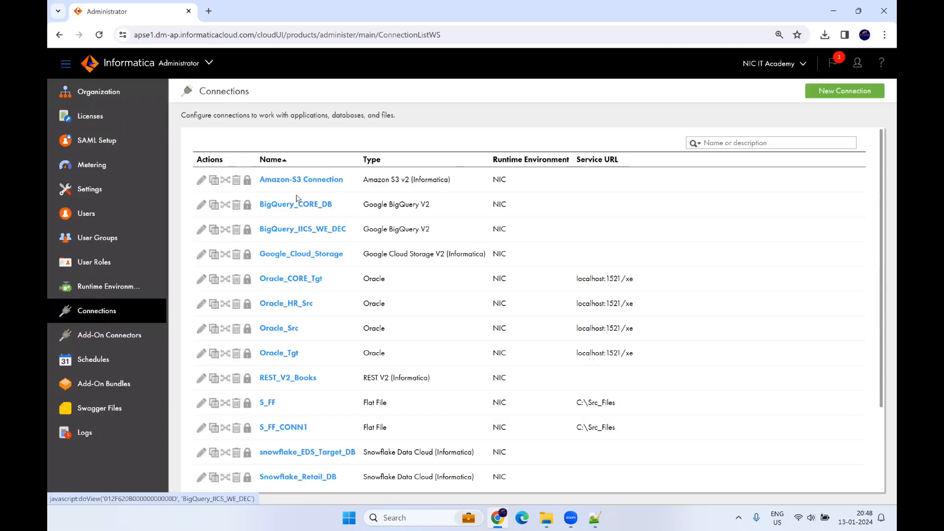
scroll(289, 263, "down", 3)
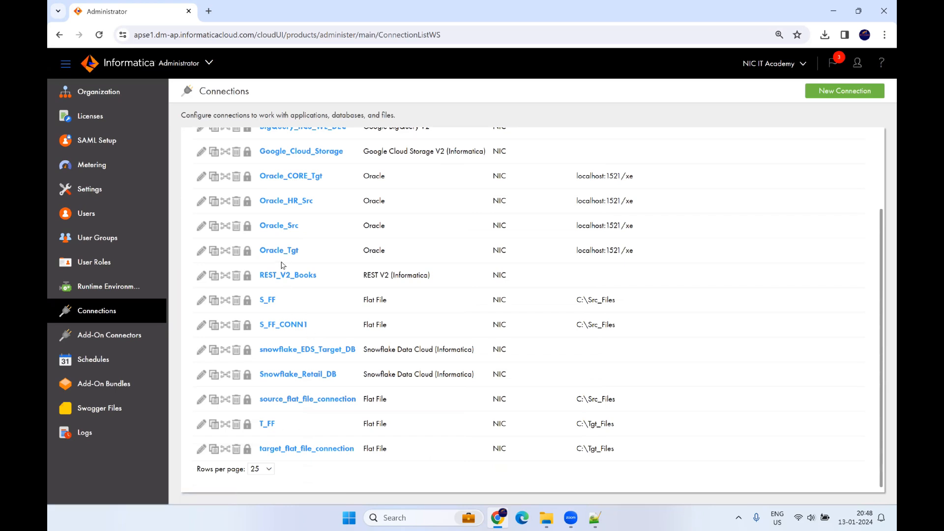
scroll(283, 266, "up", 3)
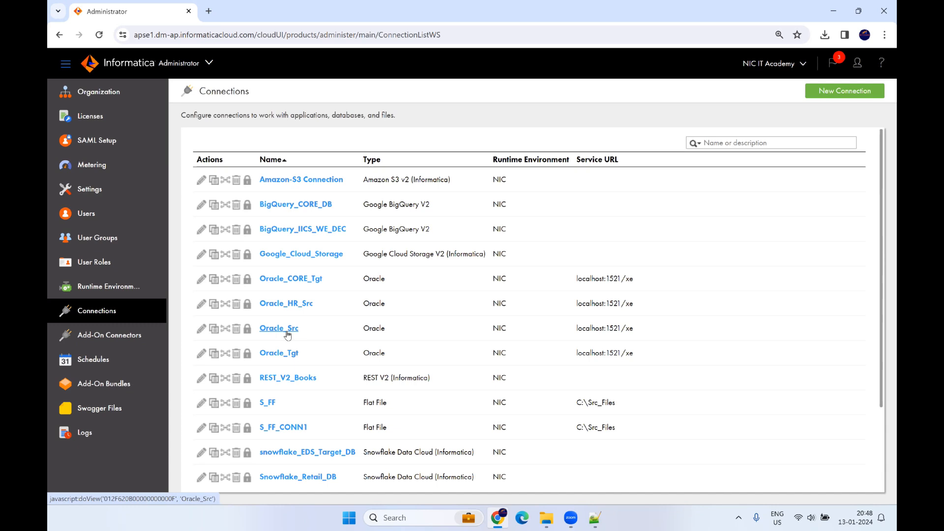
left_click(290, 305)
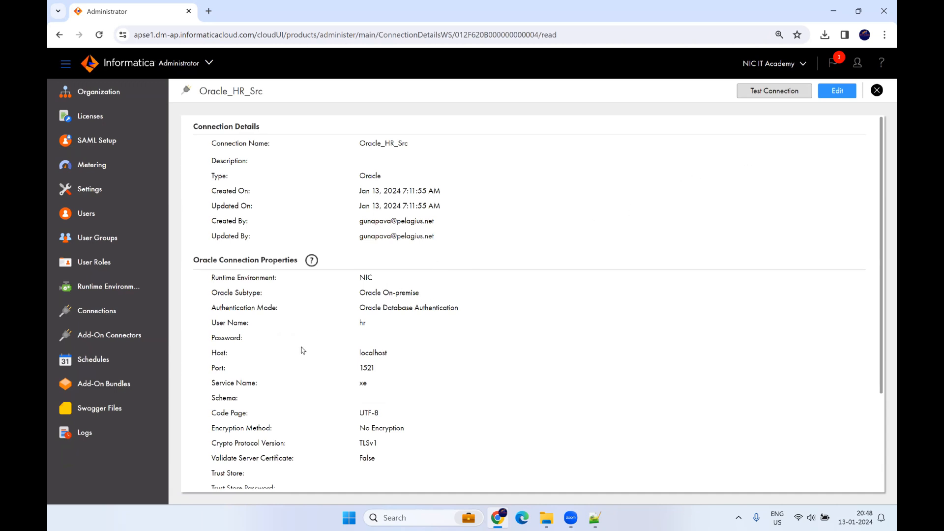
Step: Enter the Oracle_HR_Src password and run a successful connection test
left_click_drag(243, 338, 201, 338)
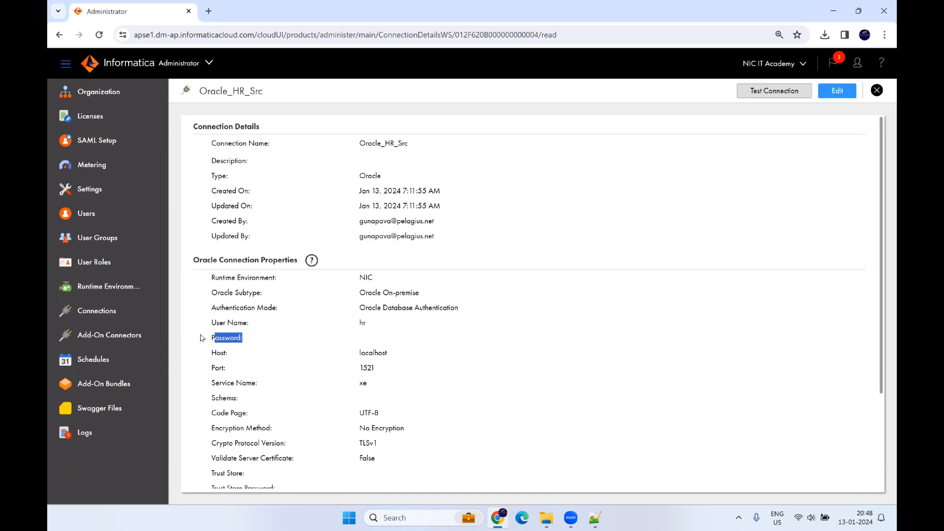
left_click(837, 91)
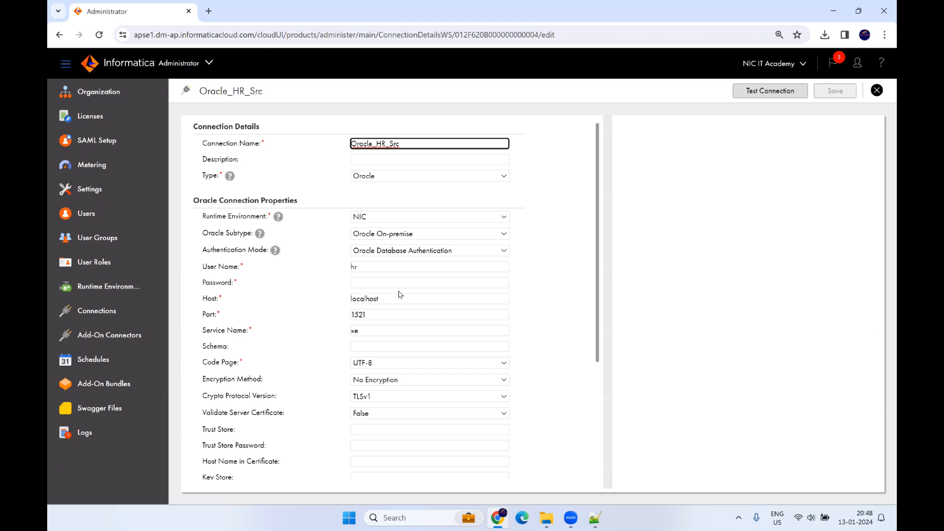
left_click(373, 283)
type("h")
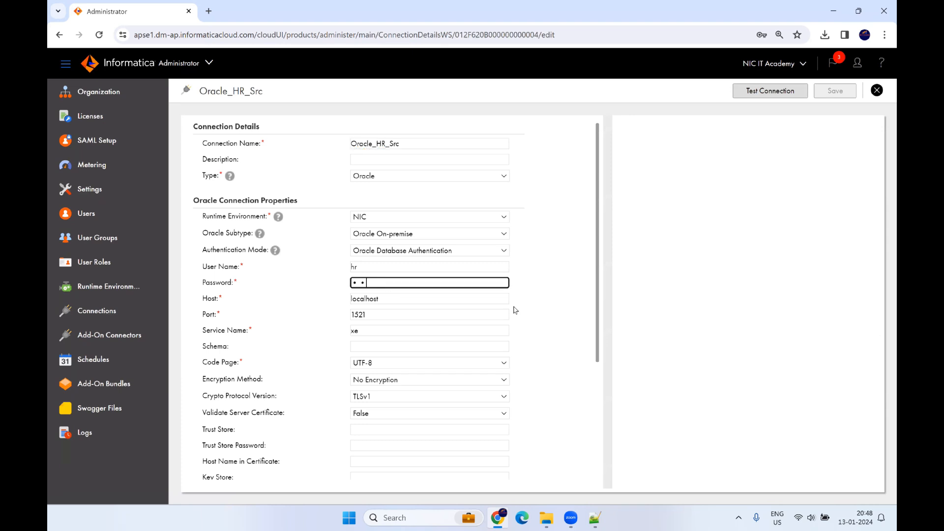
left_click(800, 96)
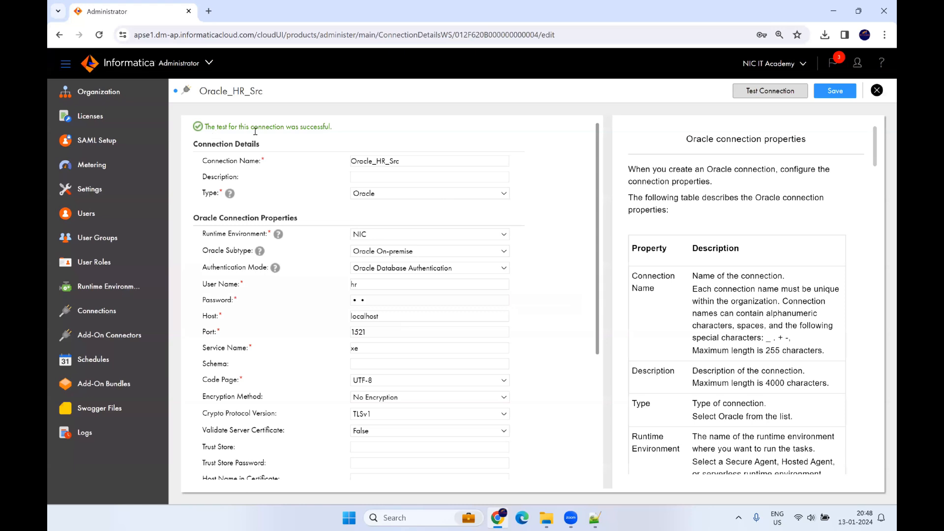
Step: Save Oracle_HR_Src and open the Oracle_CORE_Tgt connection details
left_click(834, 91)
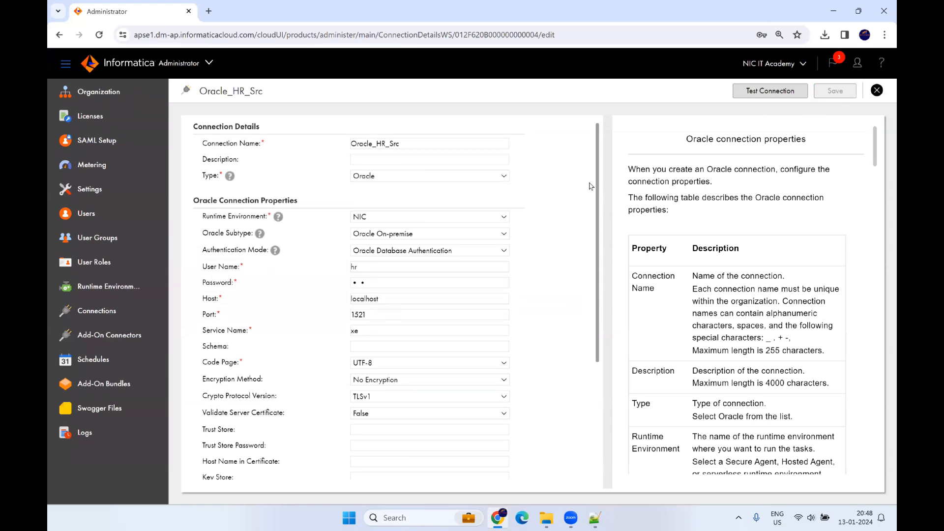
left_click(121, 310)
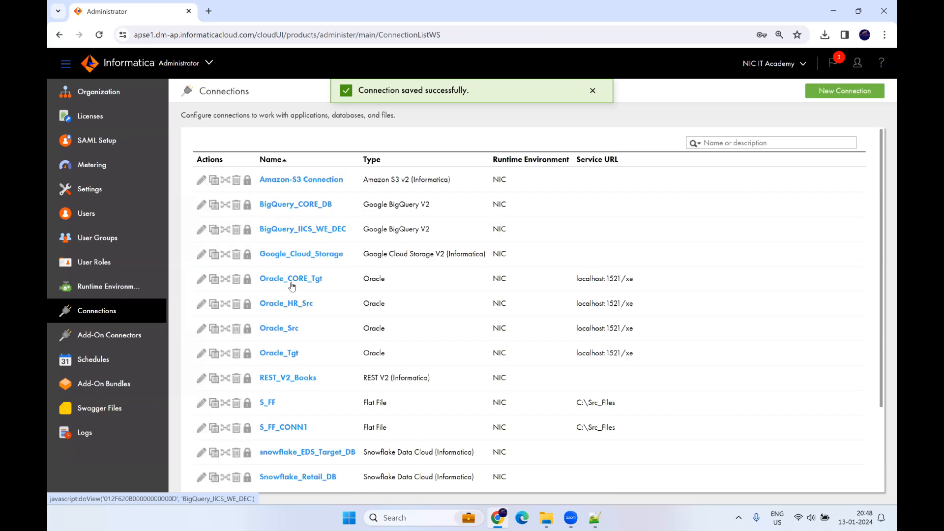
left_click(305, 278)
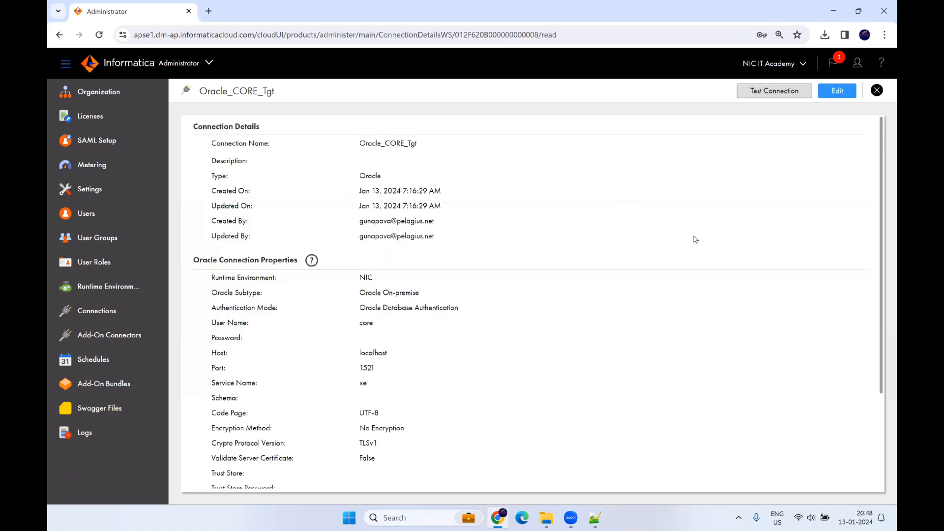
Step: Re-enter the Oracle_CORE_Tgt password and run a successful connection test
left_click(837, 90)
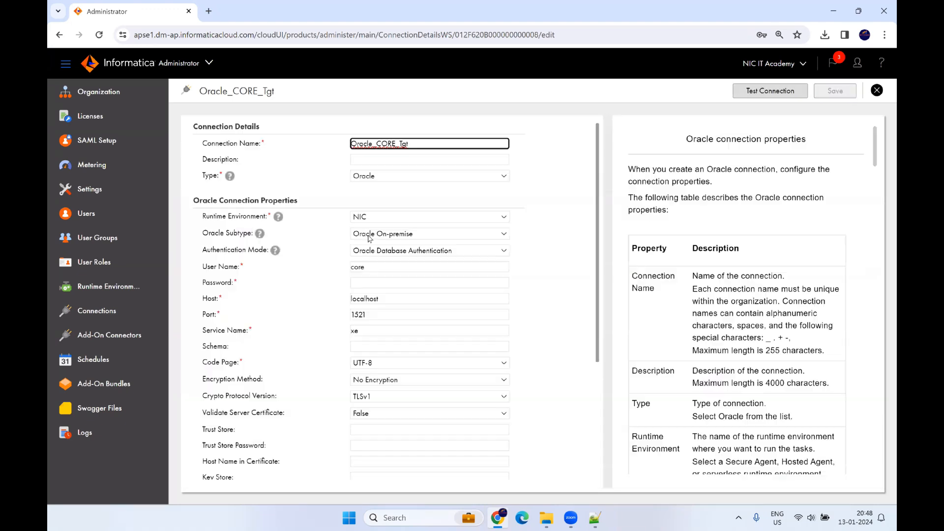
left_click(364, 283)
type("core")
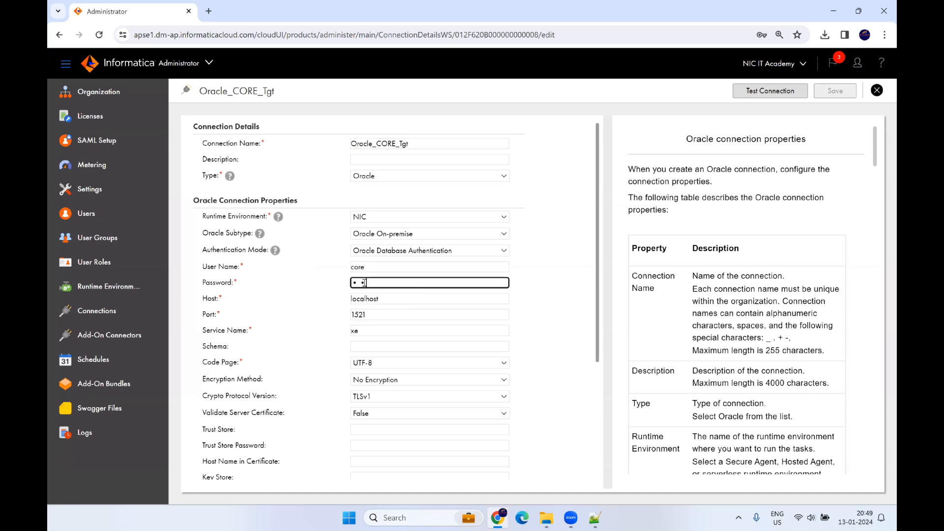
left_click(770, 92)
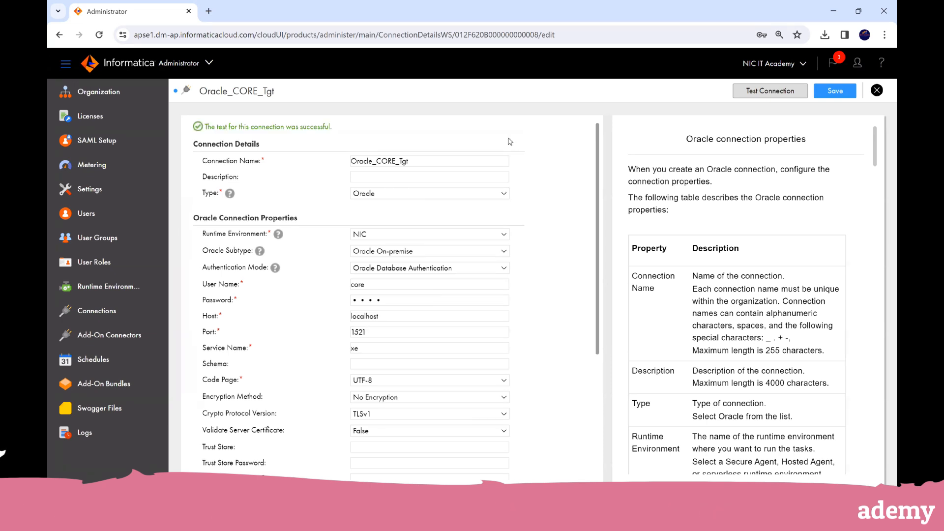
Step: Switch back to Data Integration, saving the Oracle_CORE_Tgt connection on the way out
left_click(186, 66)
left_click(226, 95)
left_click(454, 309)
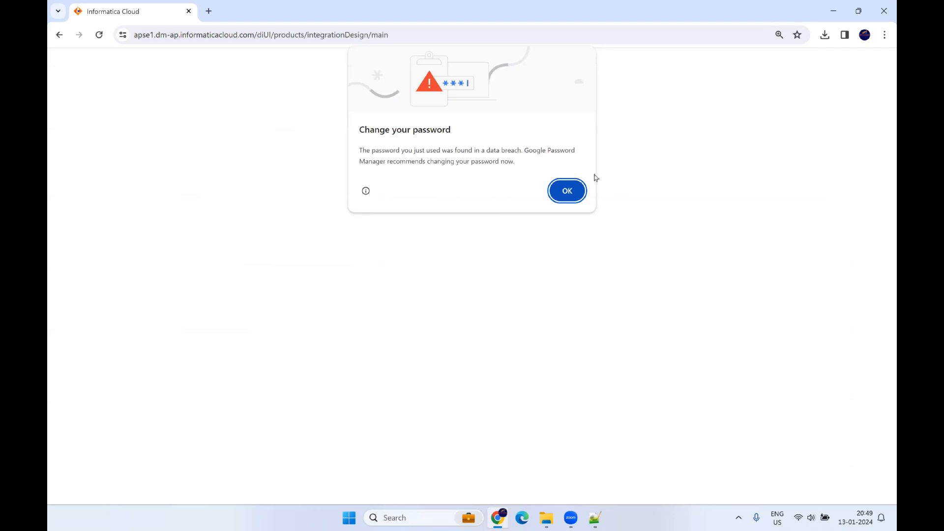
Step: Dismiss the browser warning and open m_Load_every_4th_record from the Weekday_CDI_Nov2023 project
left_click(568, 191)
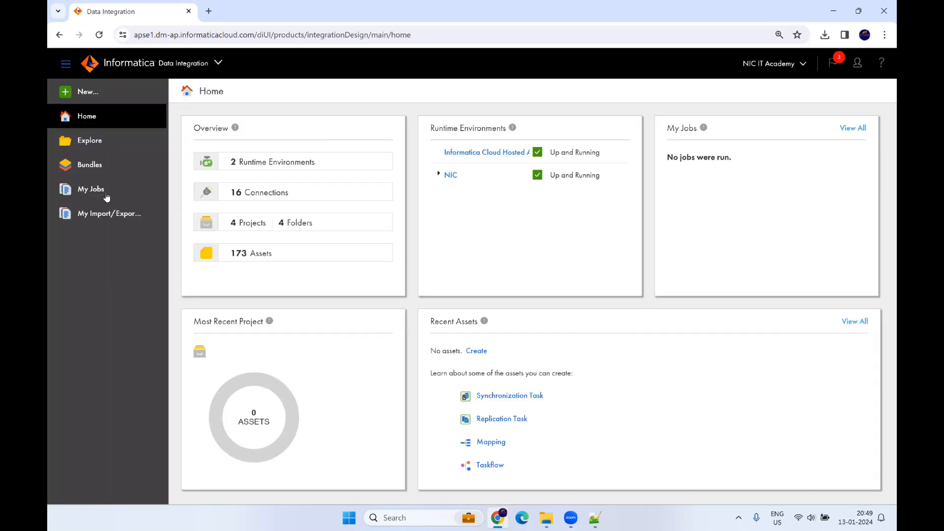
left_click(93, 144)
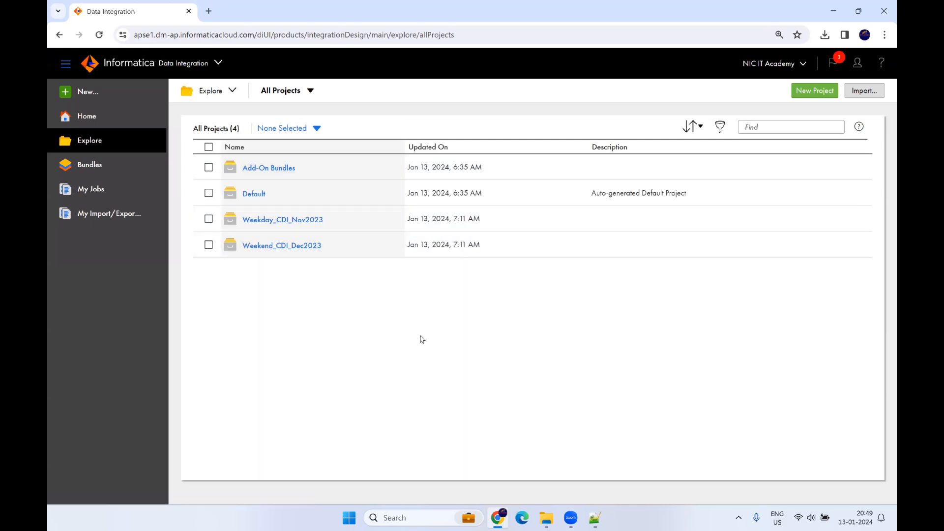
left_click(272, 223)
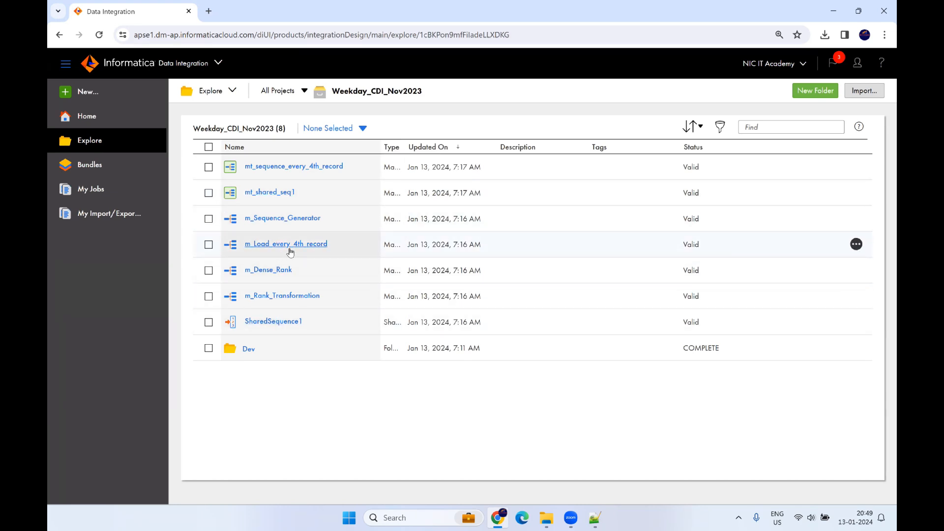
left_click(309, 246)
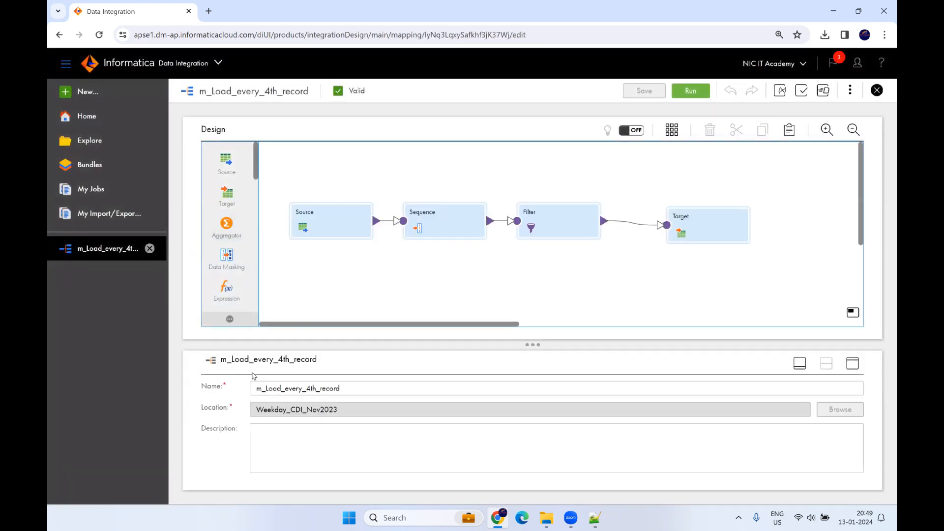
Step: Run m_Load_every_4th_record with Informatica Cloud Hosted Agent as the runtime environment
left_click_drag(221, 359, 317, 364)
left_click(565, 281)
left_click(690, 93)
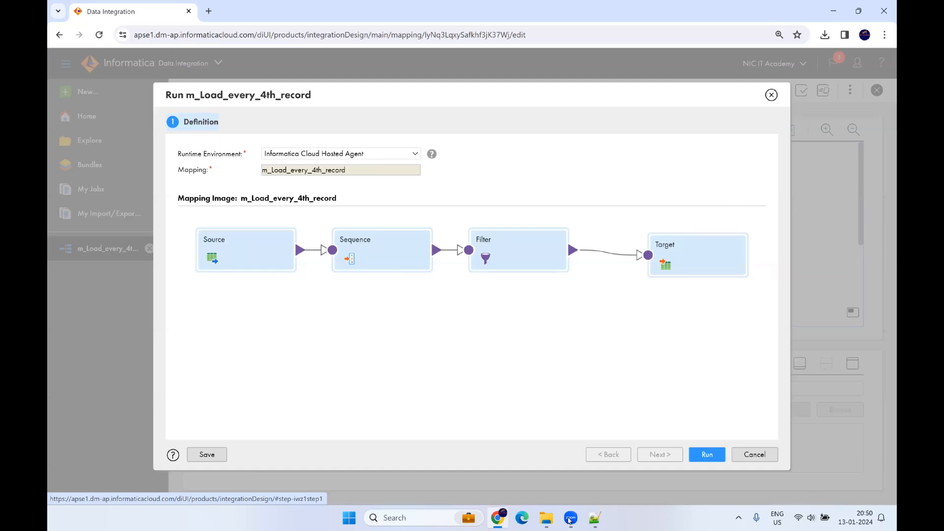
left_click_drag(178, 157, 242, 155)
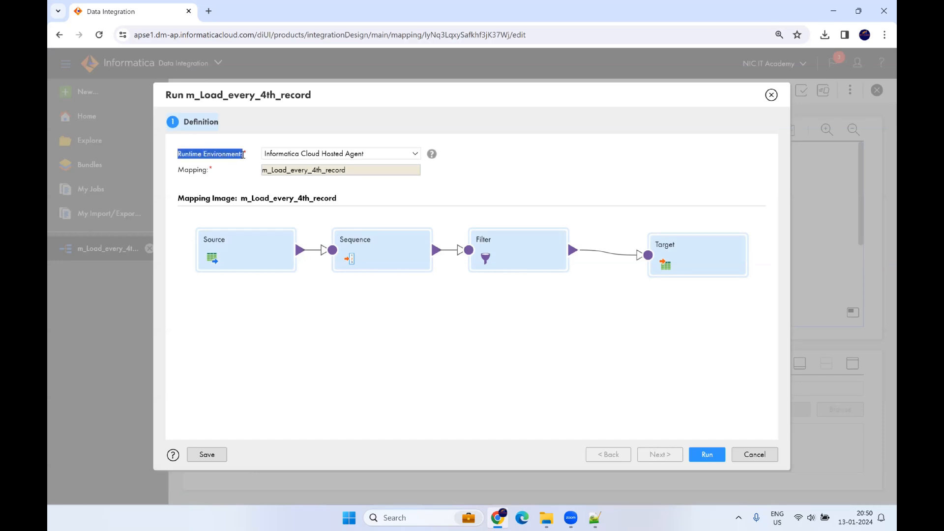
left_click(328, 160)
left_click(502, 192)
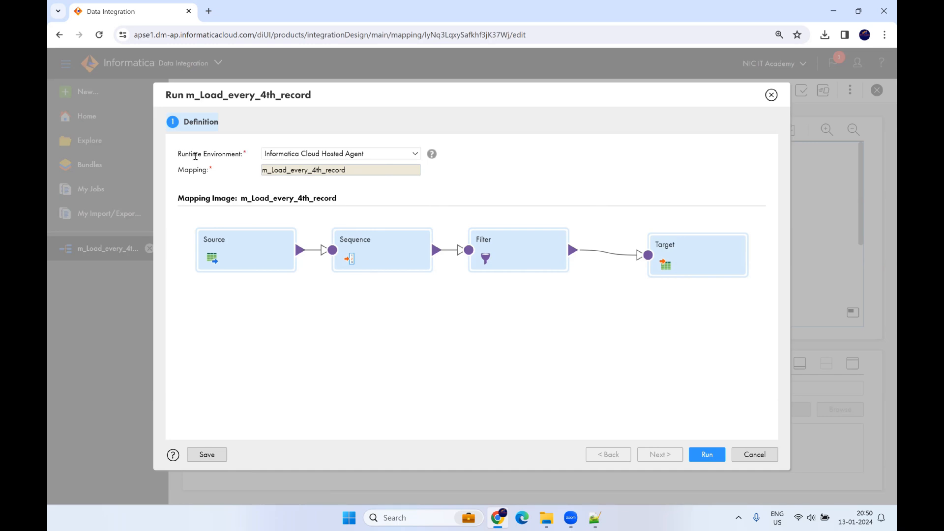
left_click(706, 453)
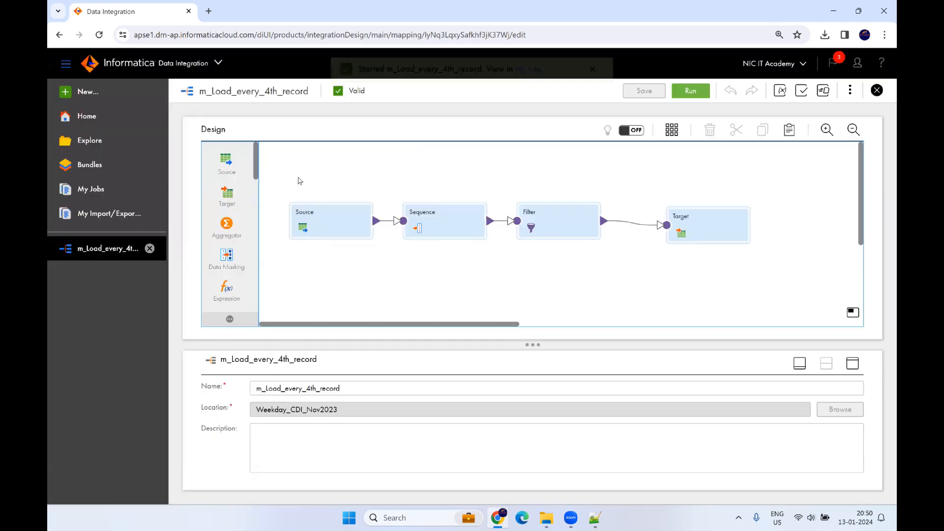
left_click(529, 92)
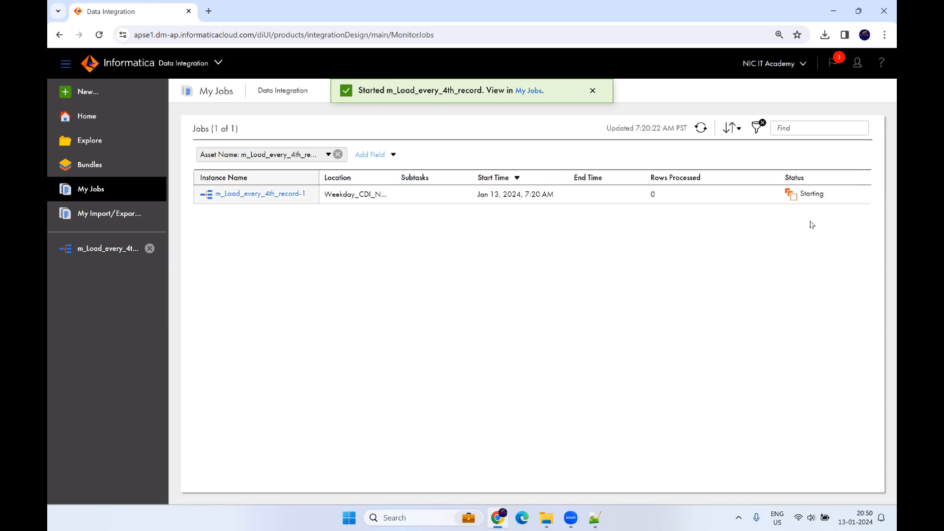
left_click(702, 129)
left_click(702, 129)
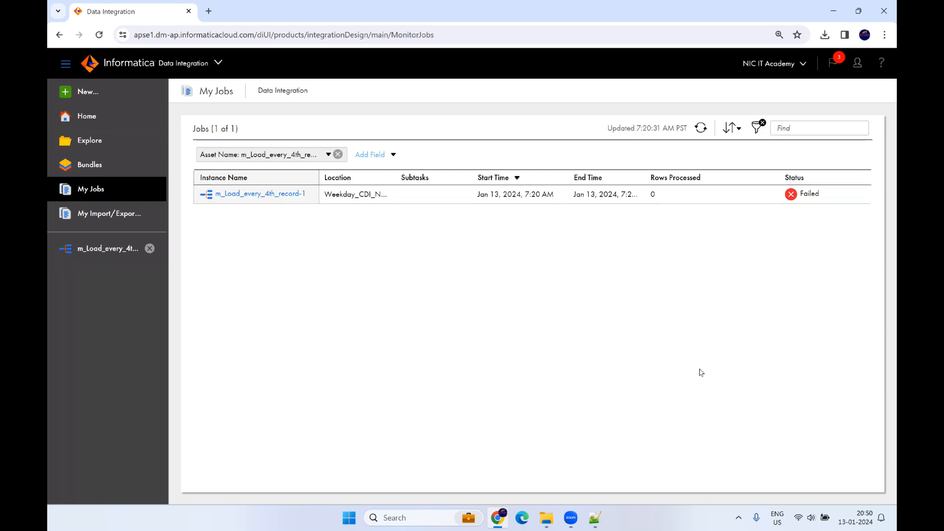
mouse_move(809, 196)
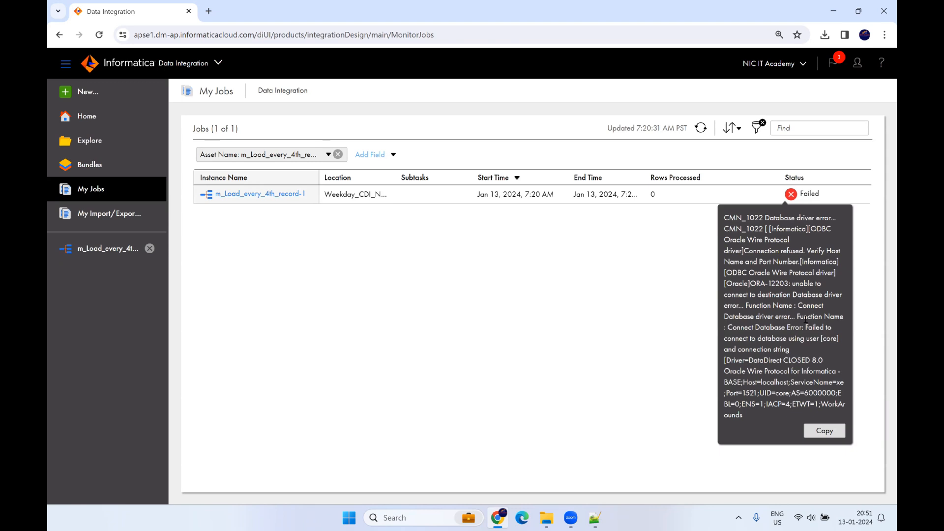
left_click(93, 250)
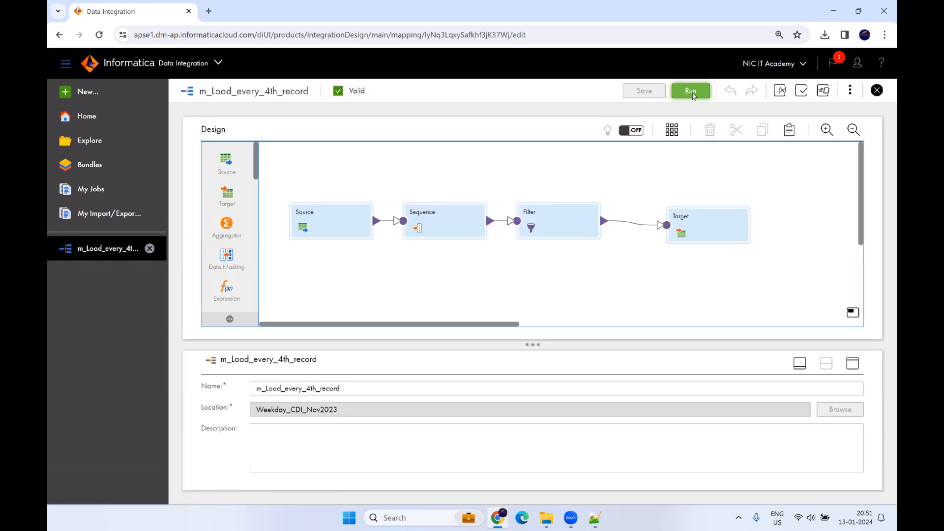
Step: Rerun m_Load_every_4th_record on the NIC runtime and watch it start in My Jobs
left_click(693, 94)
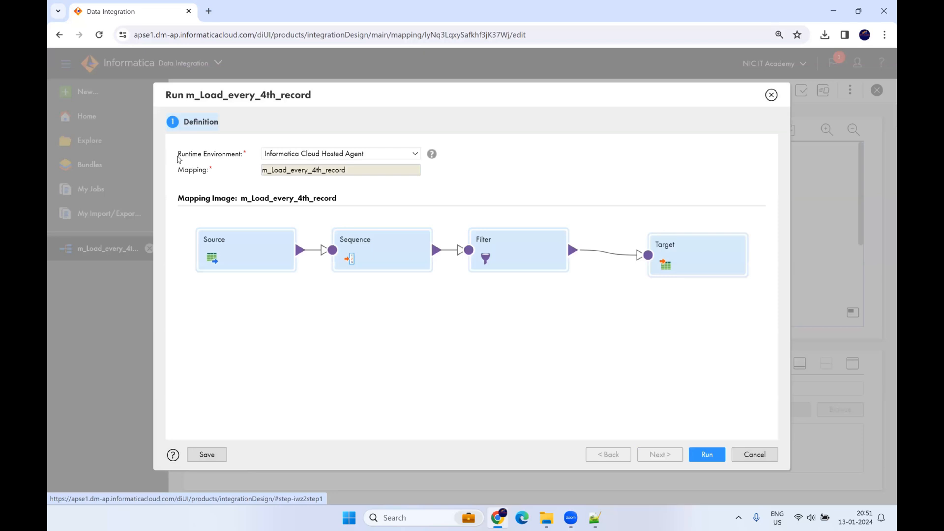
left_click_drag(177, 156, 240, 154)
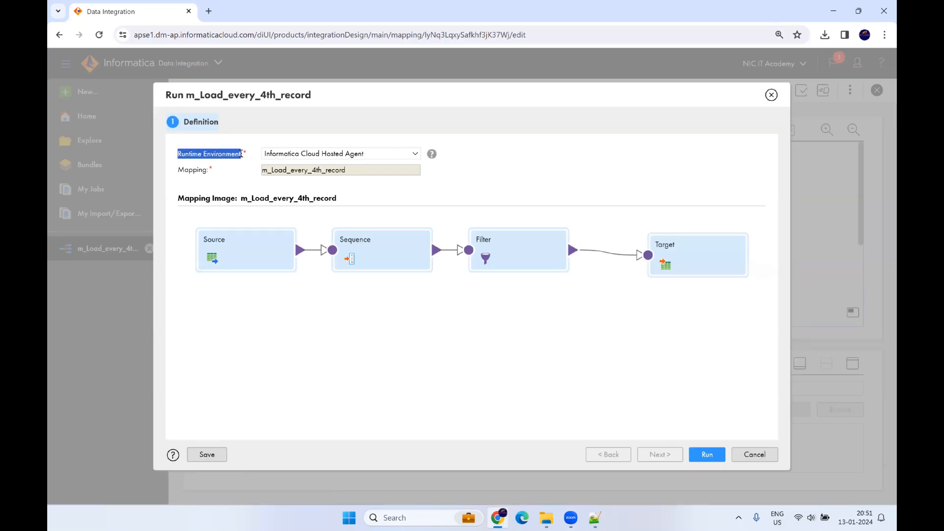
left_click(287, 156)
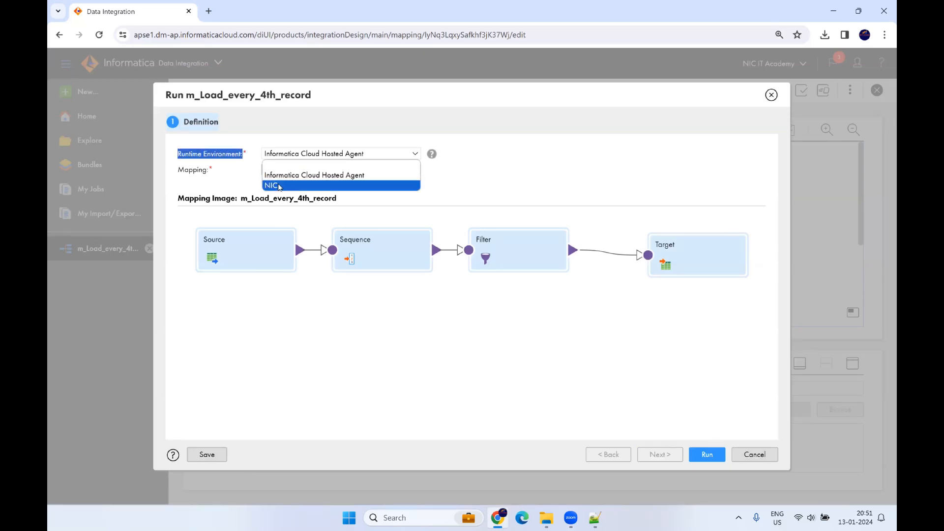
left_click(283, 186)
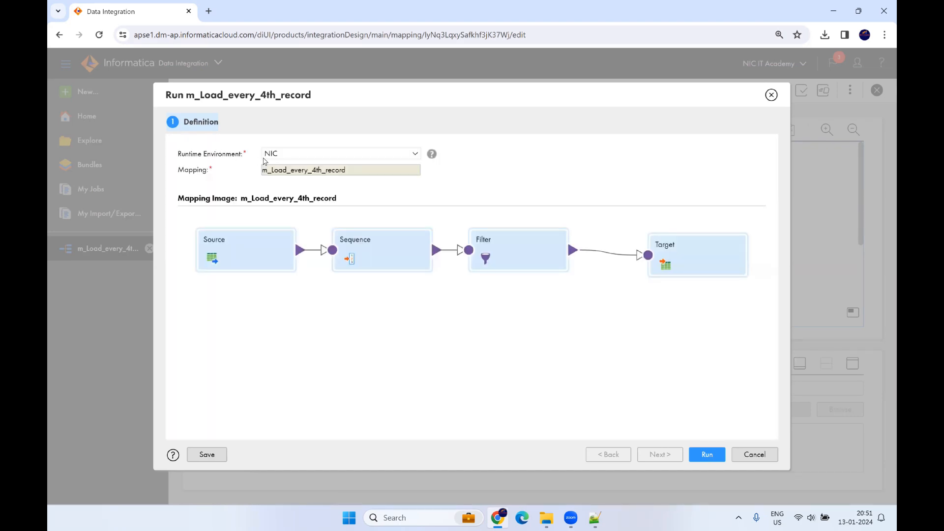
left_click(720, 460)
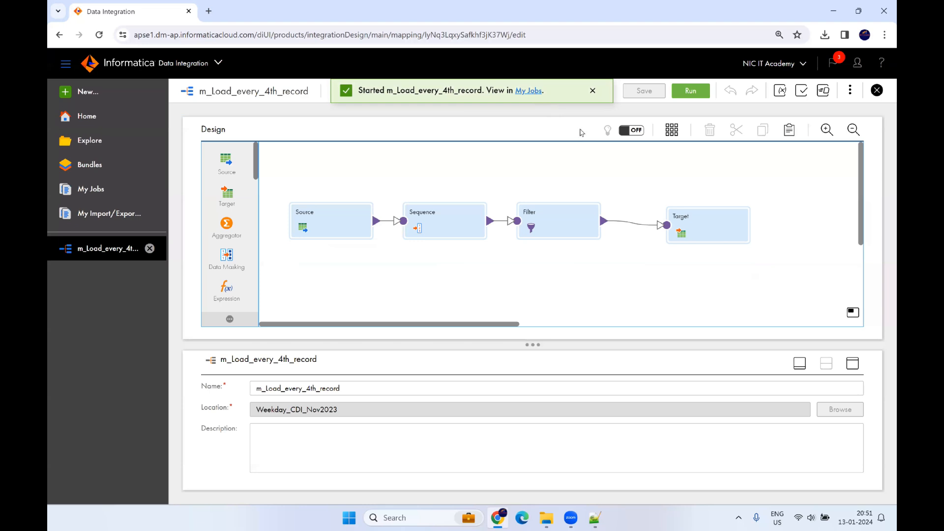
left_click(534, 94)
mouse_move(805, 210)
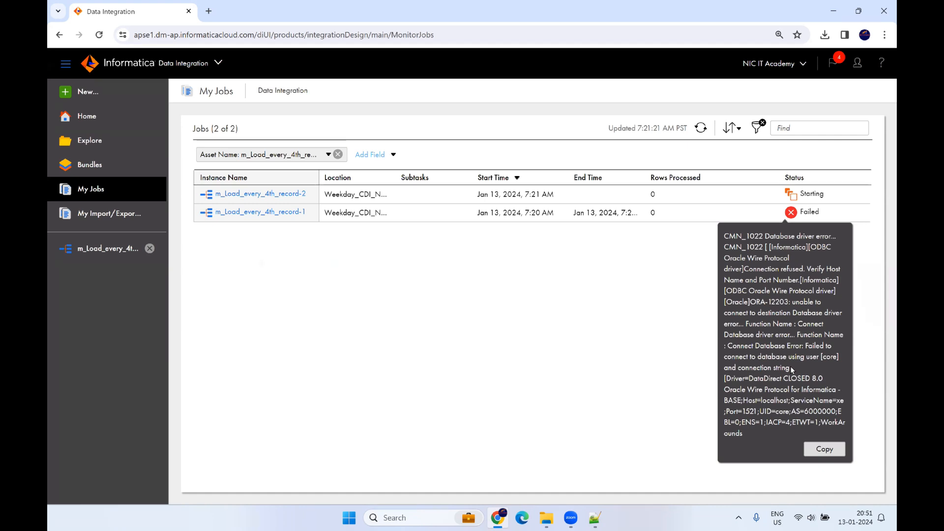
Step: Refresh My Jobs until m_Load_every_4th_record-2 shows Success with 26 rows processed
left_click(701, 128)
left_click(701, 128)
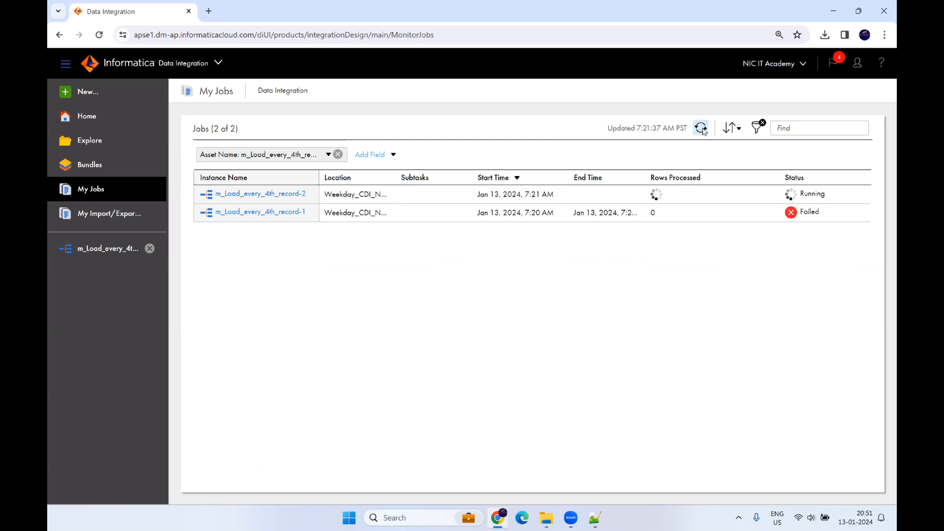
left_click(701, 129)
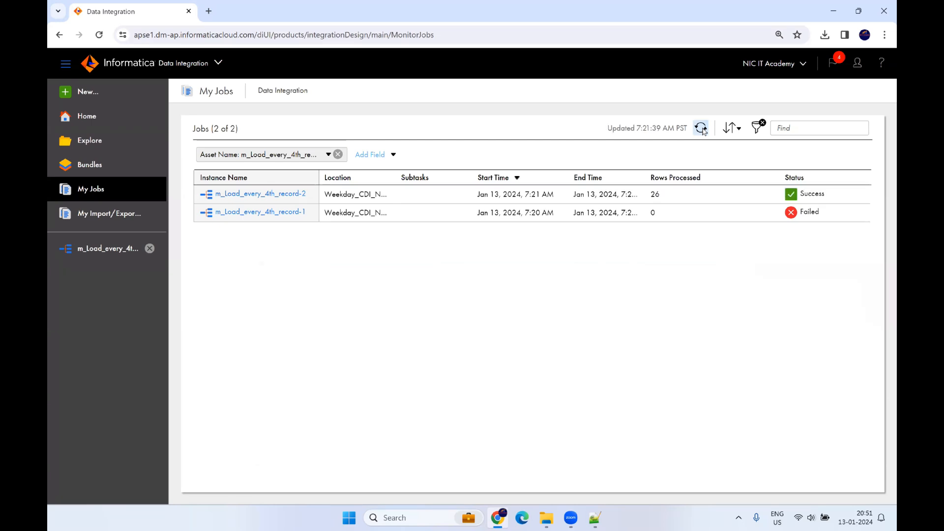
double_click(653, 195)
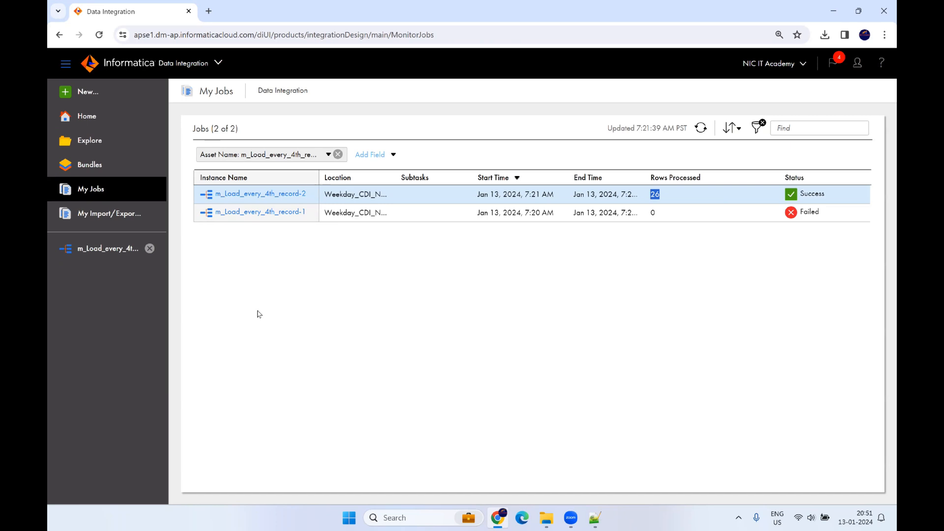
Step: Browse the imported assets in the project's Dev folder
left_click(109, 142)
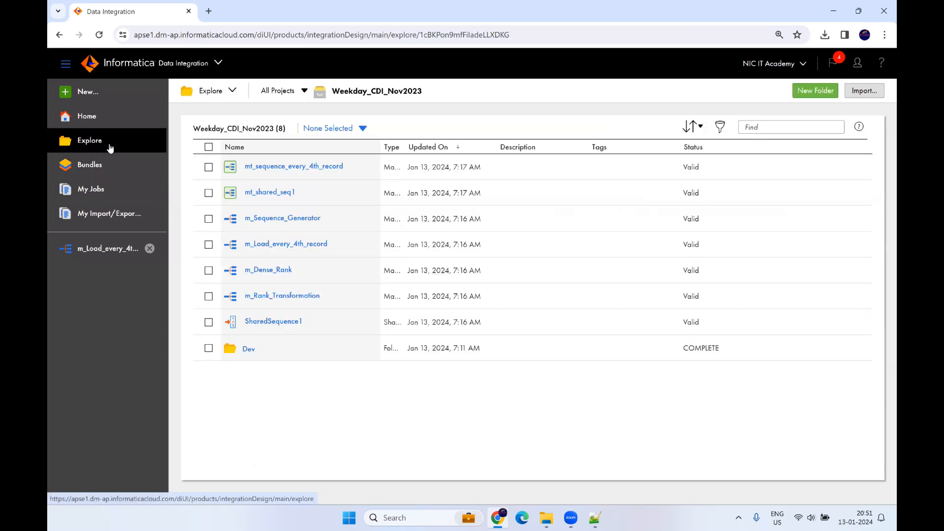
left_click(248, 349)
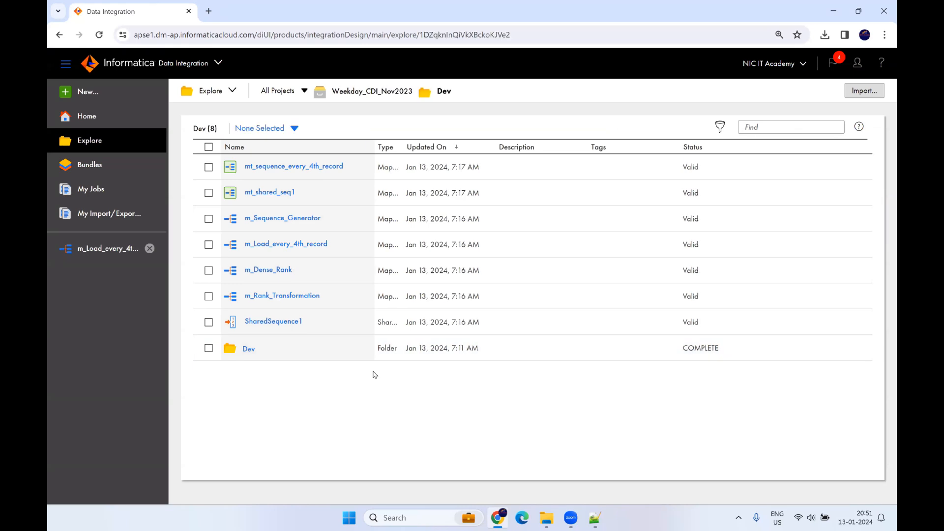
scroll(329, 275, "down", 7)
scroll(316, 320, "up", 8)
Step: Look at the New asset choices, cancel, and bring up the Notepad++ re-install notes
left_click(87, 94)
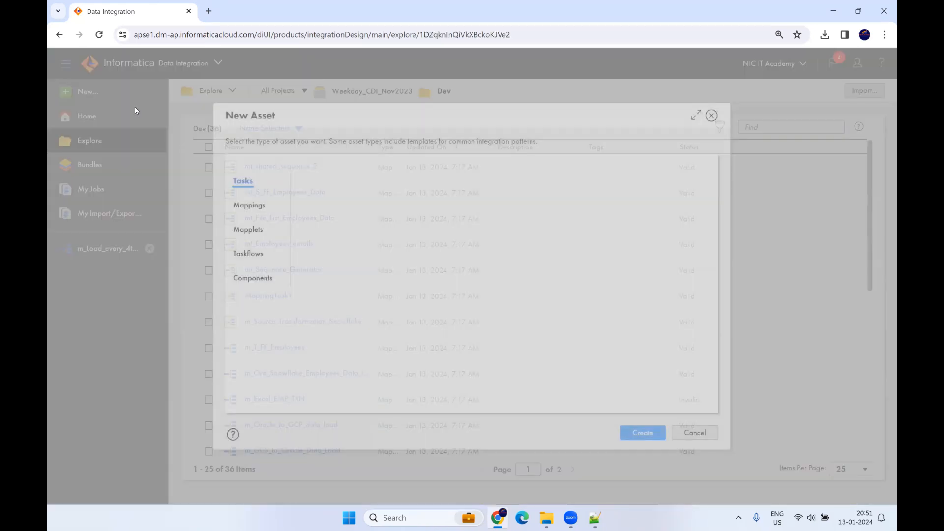
left_click(694, 432)
mouse_move(570, 518)
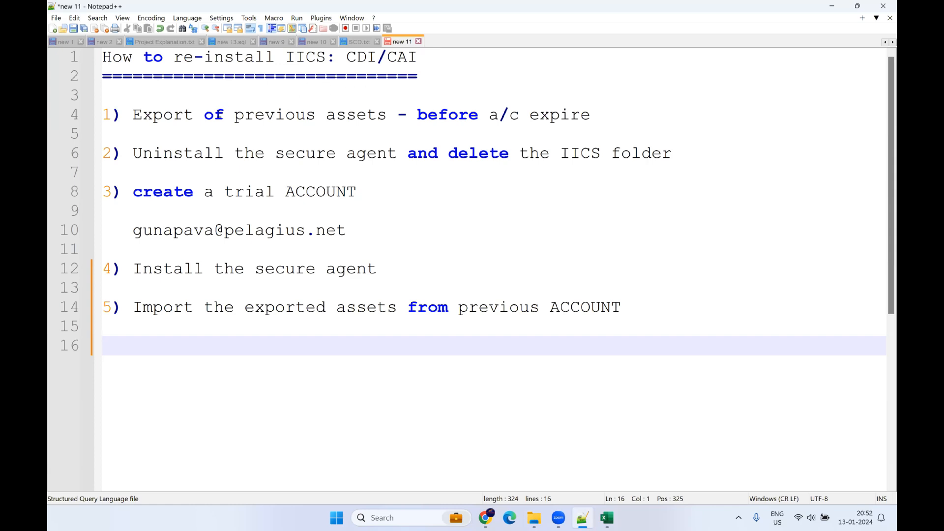
left_click_drag(417, 57, 391, 57)
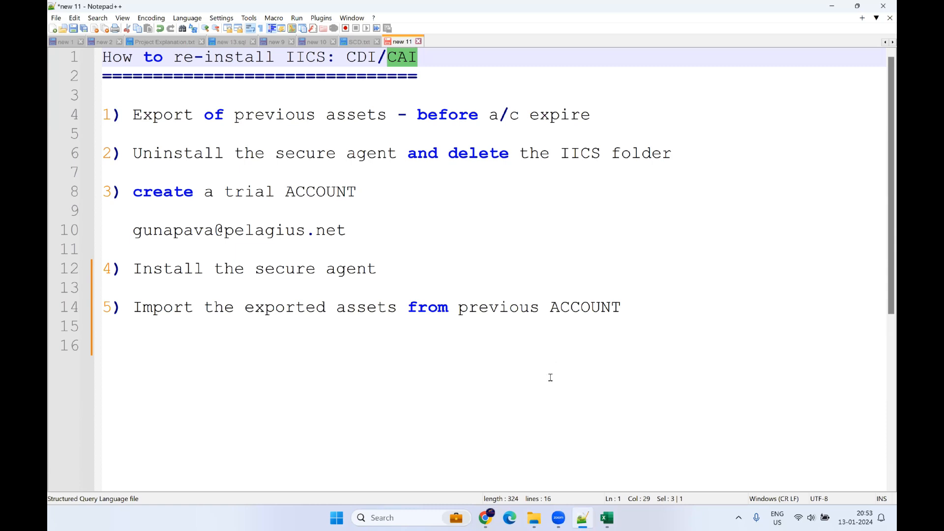
left_click(448, 91)
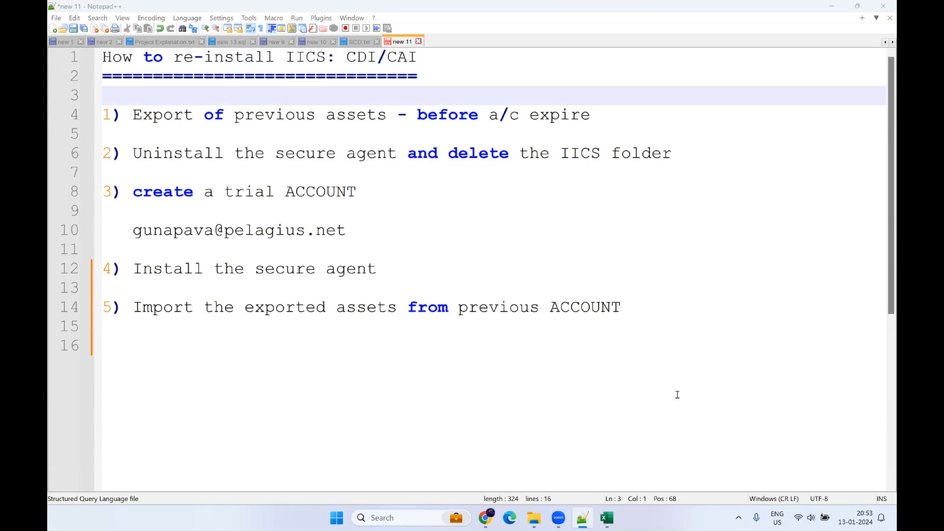
left_click(676, 287)
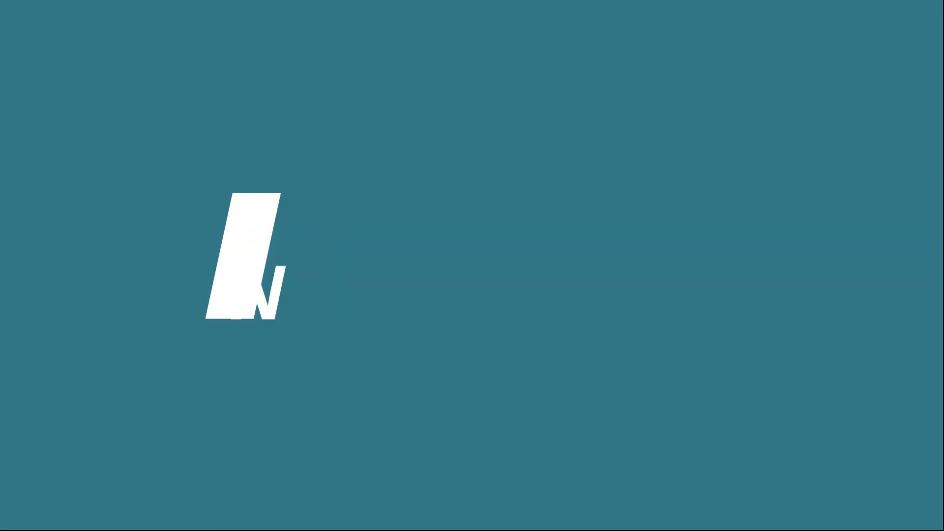